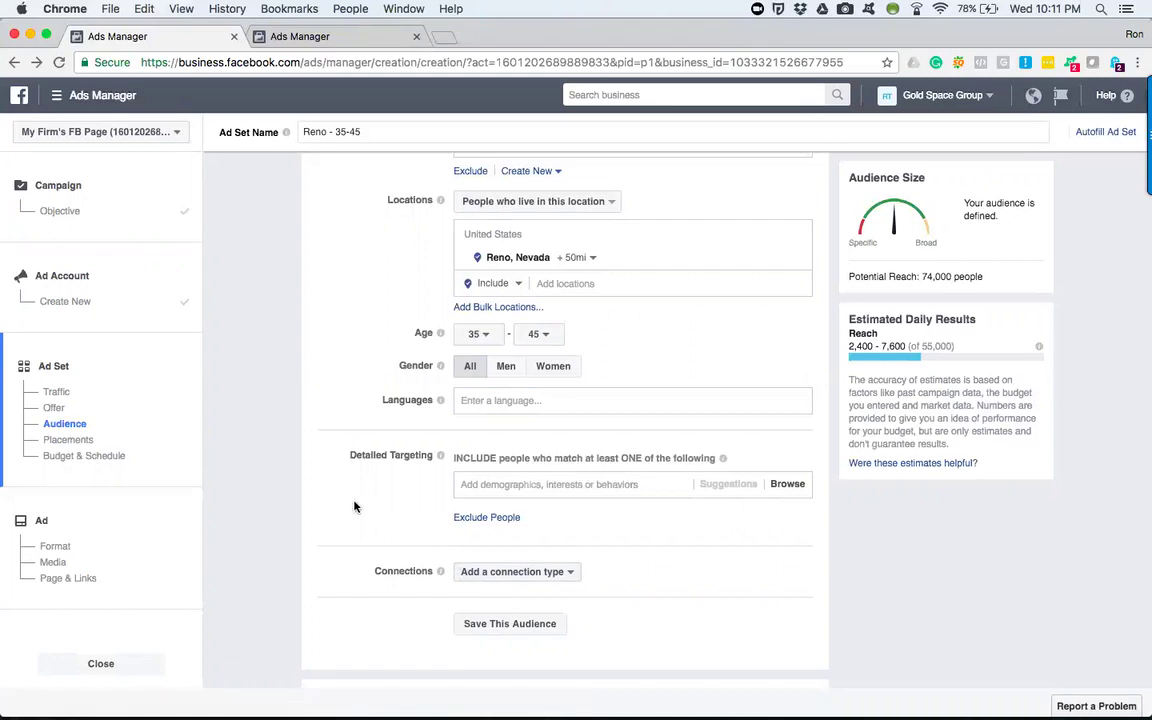
Search detailed targeting for 'length of residence', review the suggestions, then clear the search
scroll(354, 507, down, 1)
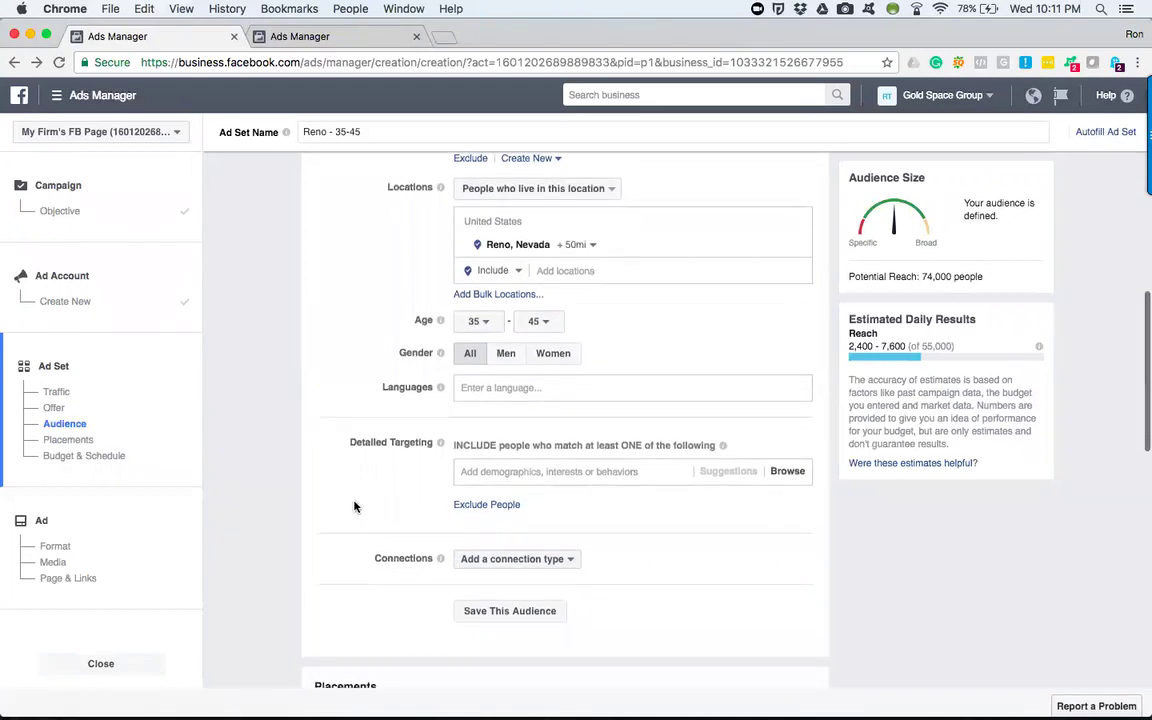
click(461, 472)
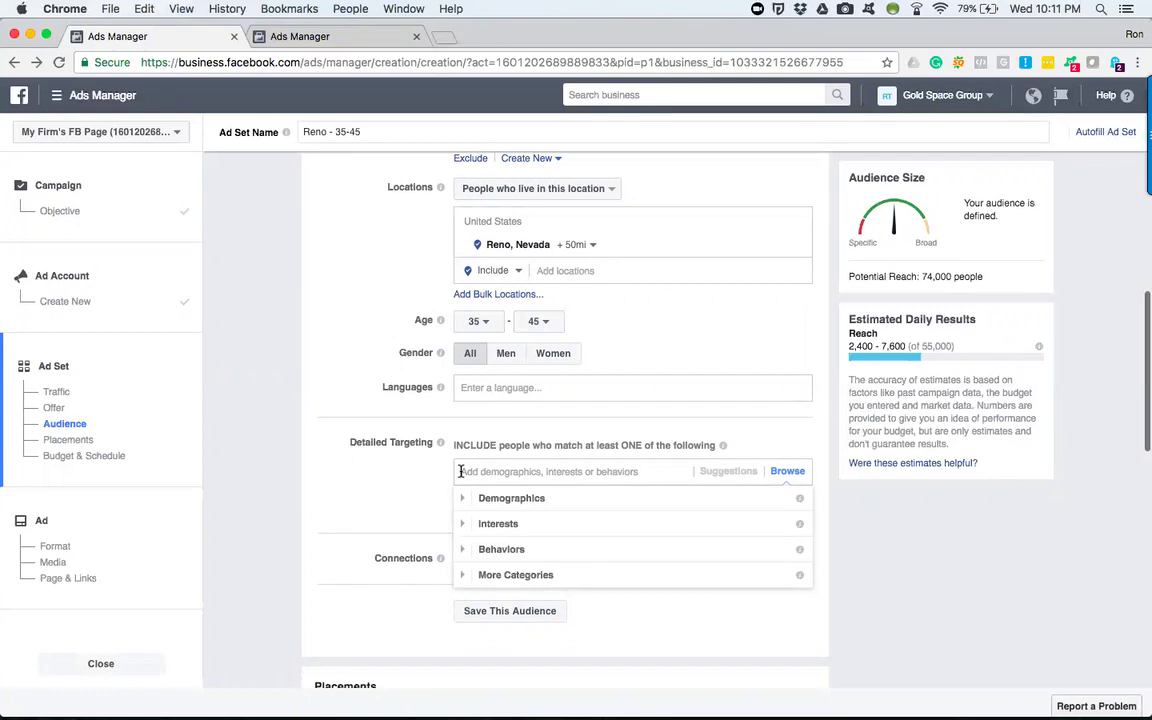
text(lenght)
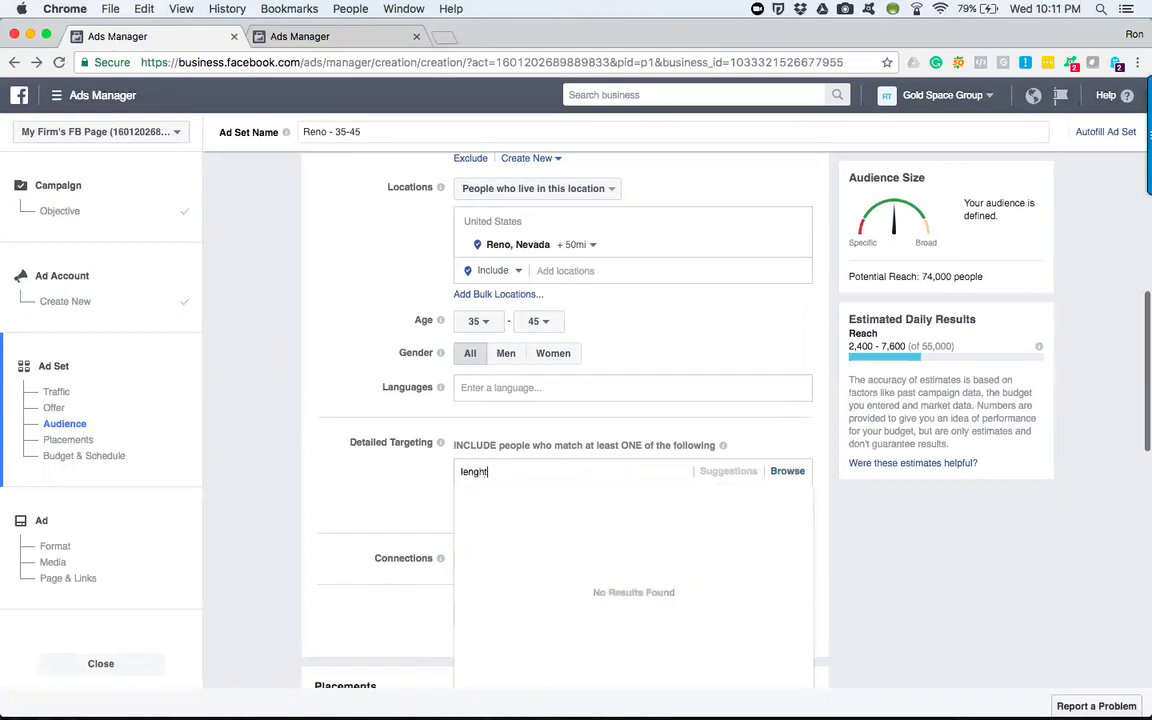
key(BackSpace)
key(BackSpace)
text(th of )
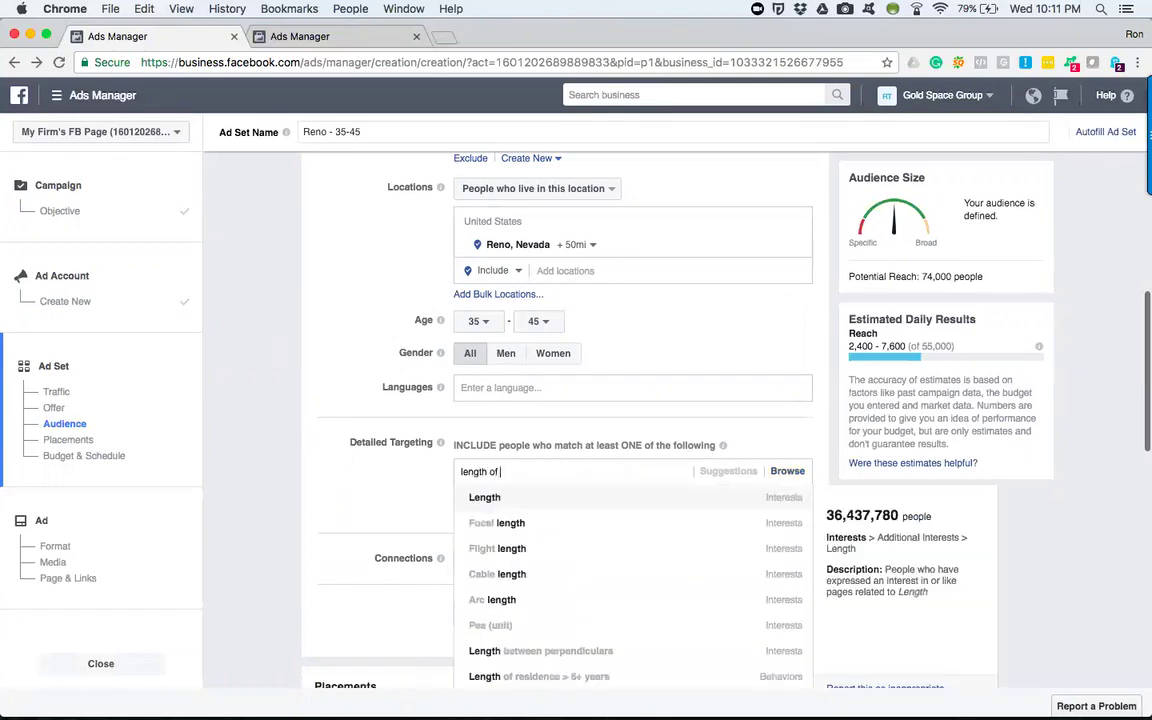
text(resi)
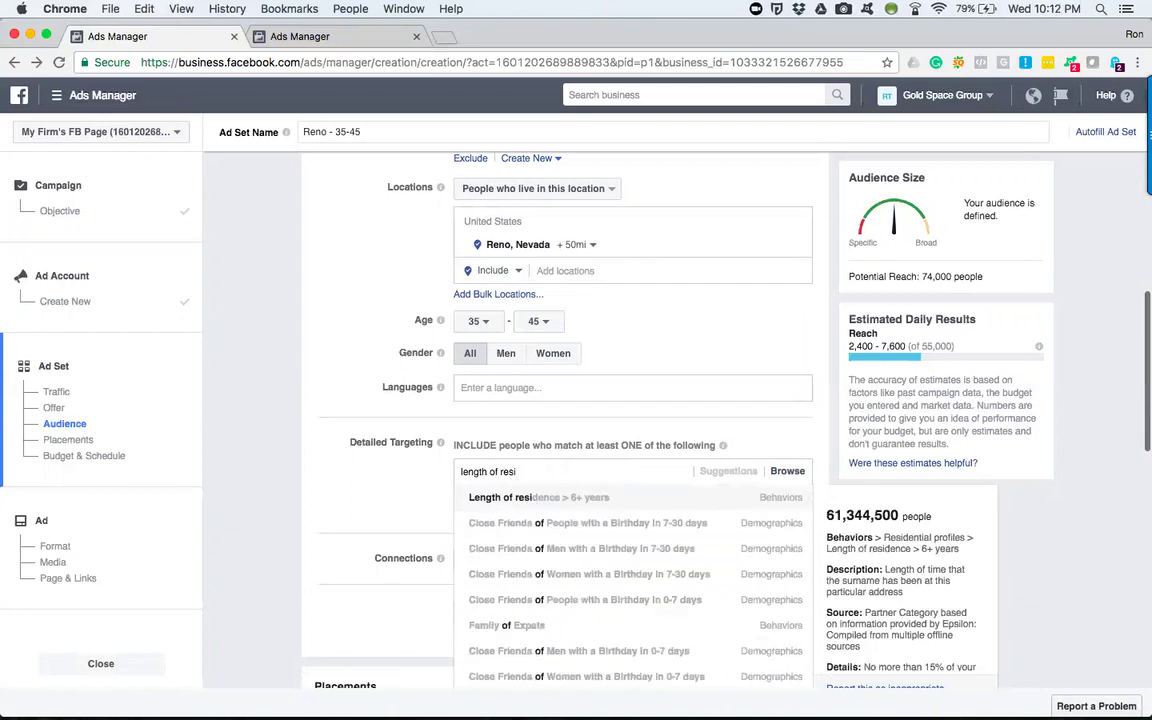
scroll(560, 505, down, 2)
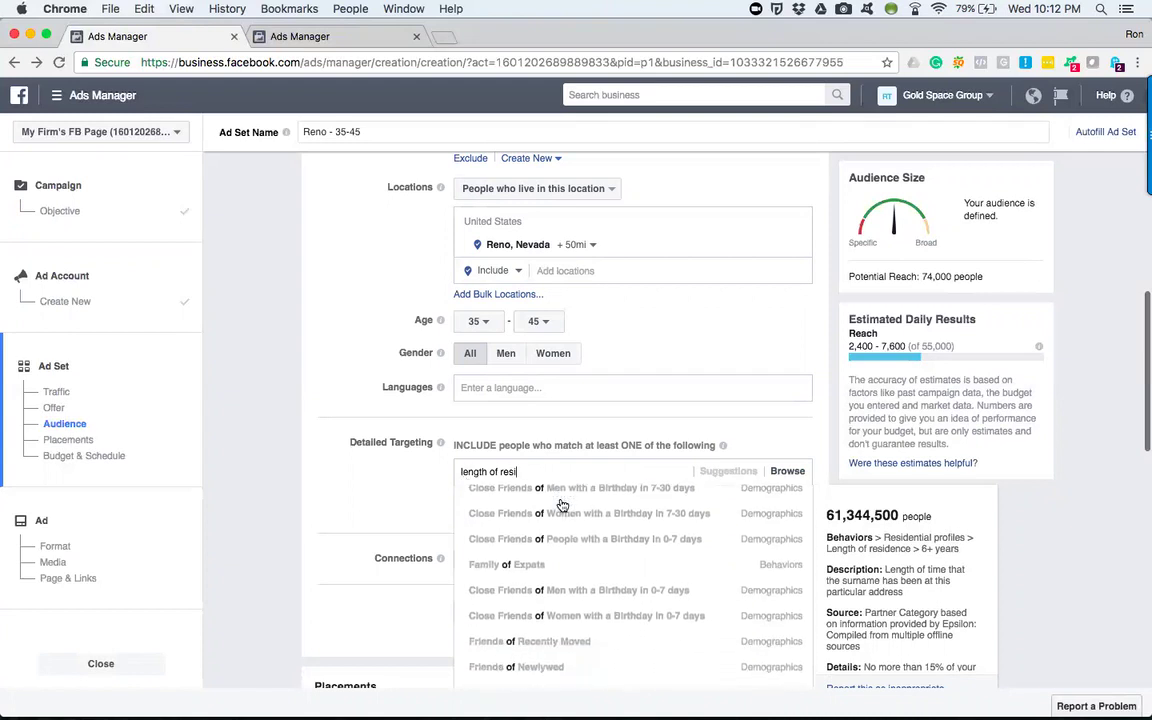
scroll(560, 500, up, 1)
text(dence)
scroll(562, 567, up, 1)
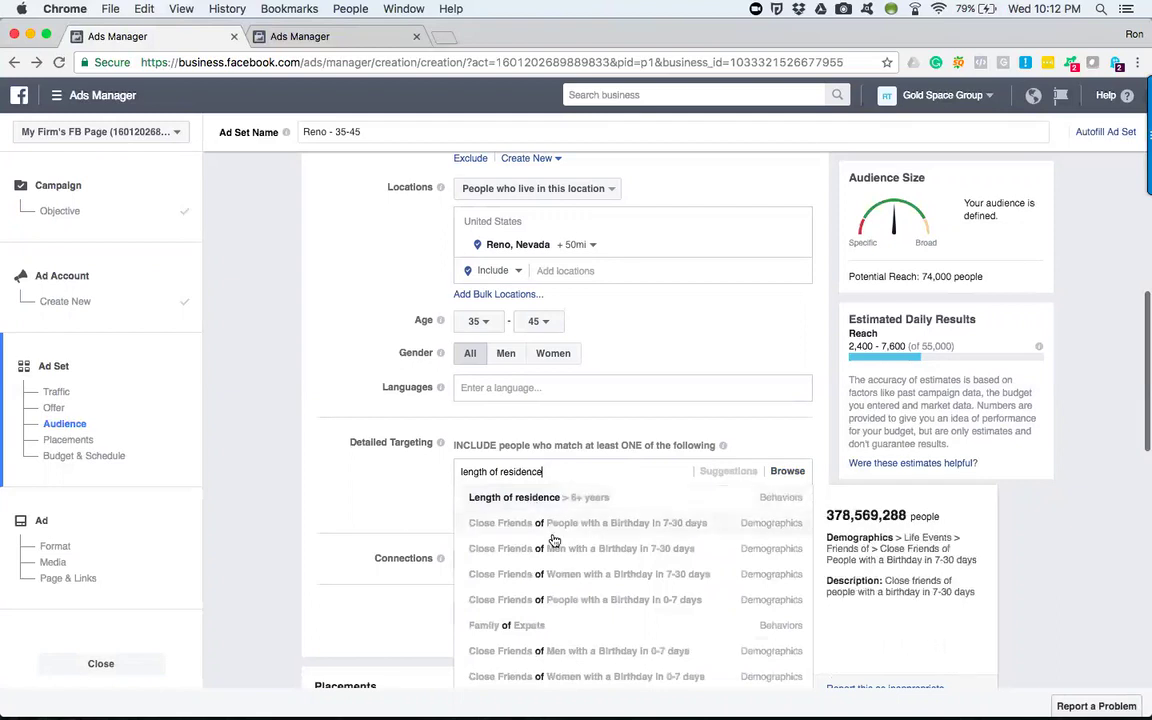
scroll(562, 567, down, 5)
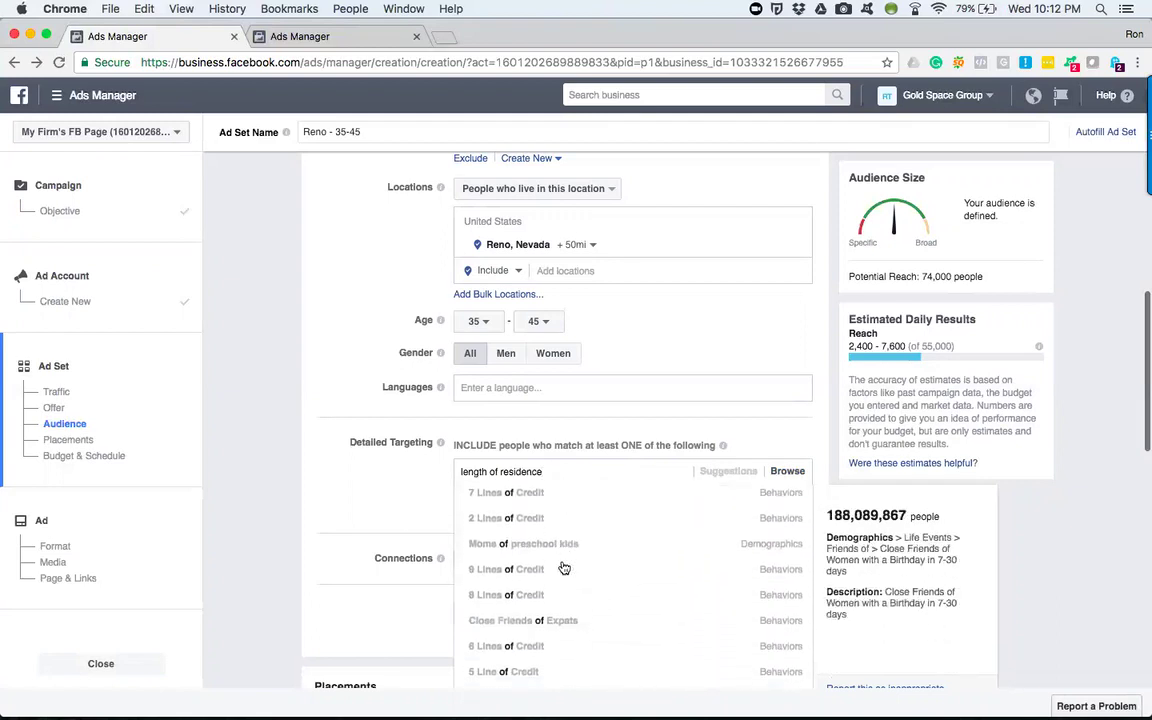
scroll(564, 568, down, 4)
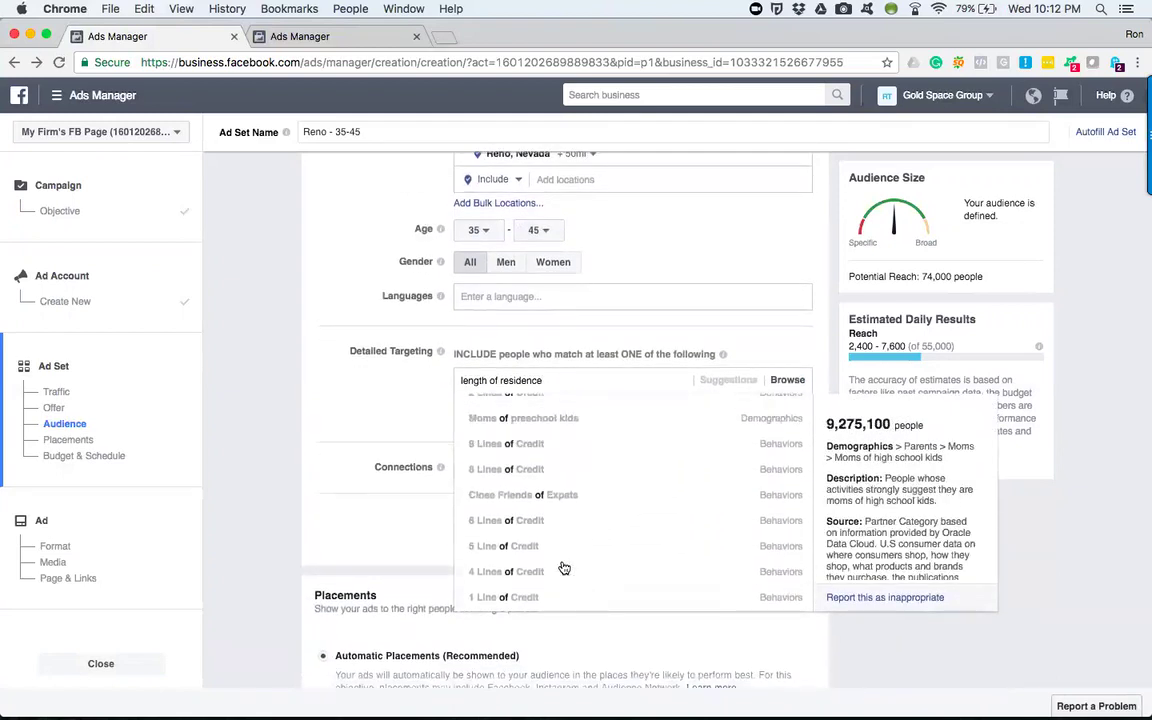
scroll(564, 568, up, 6)
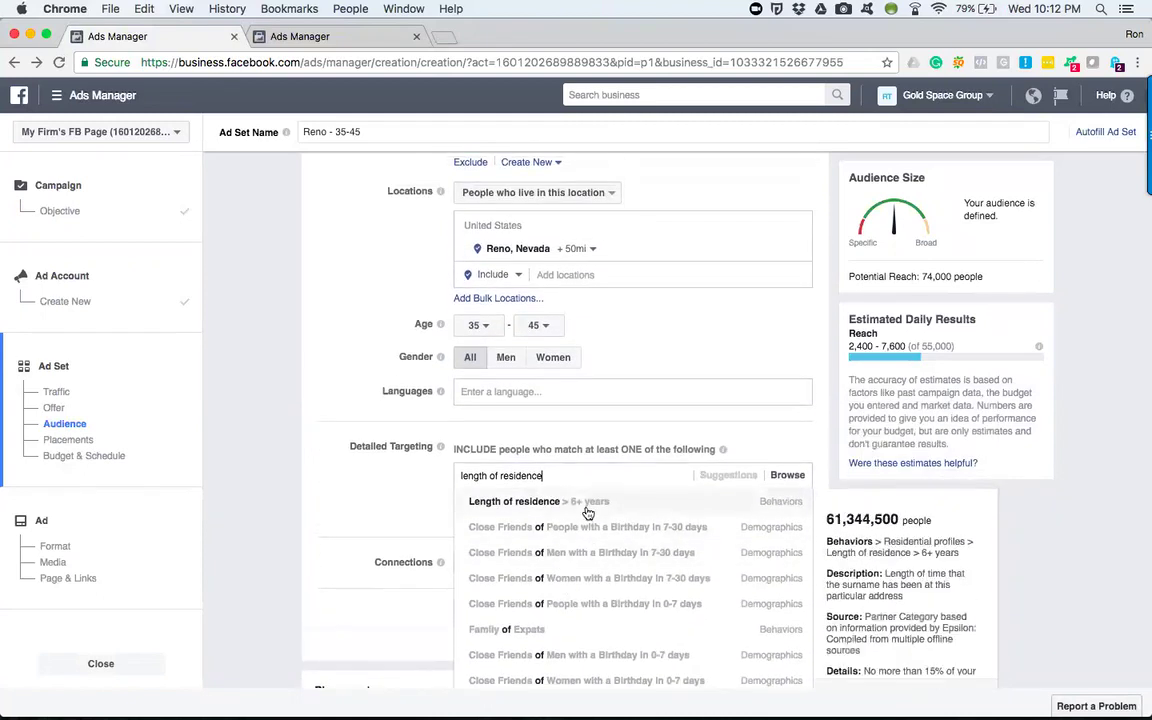
click(421, 487)
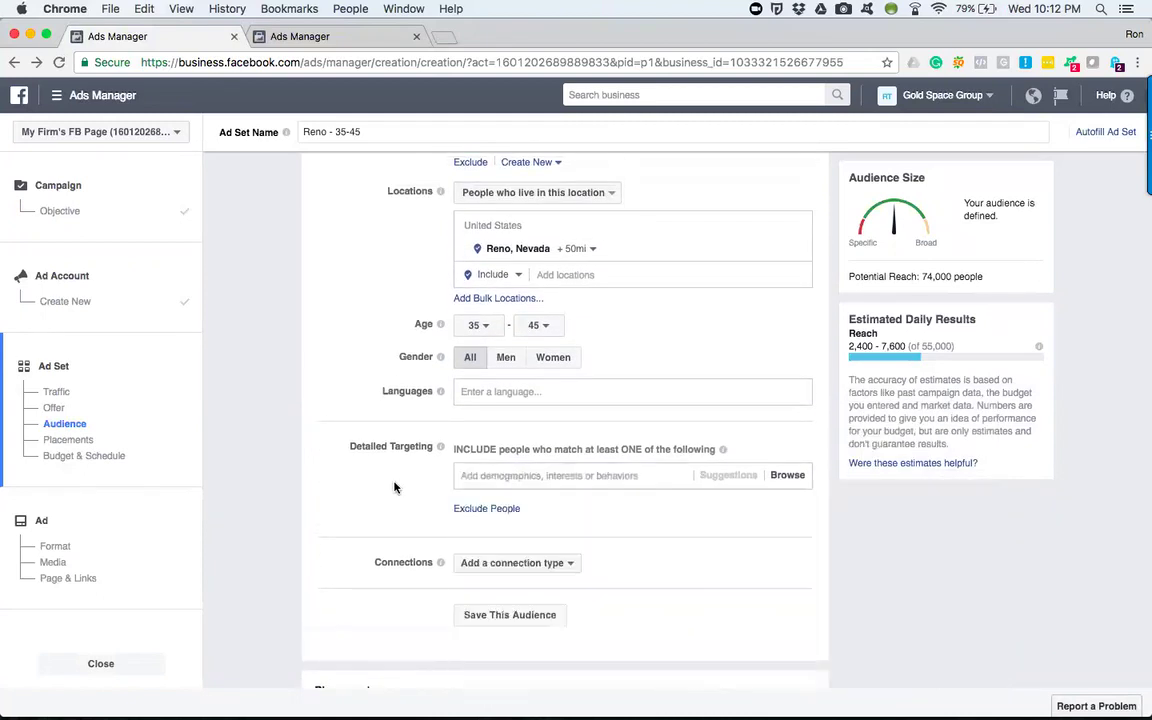
Browse Behaviors > Residential profiles and expand the Length of residence options
click(495, 476)
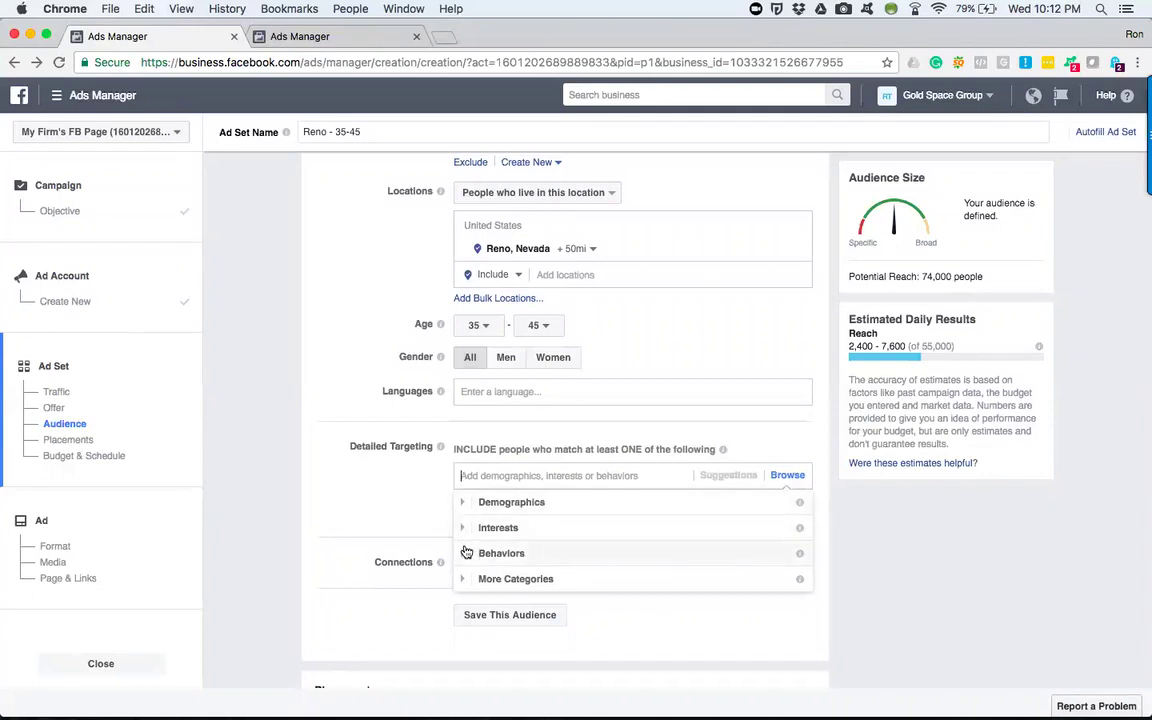
click(466, 552)
scroll(424, 527, down, 2)
scroll(506, 460, down, 2)
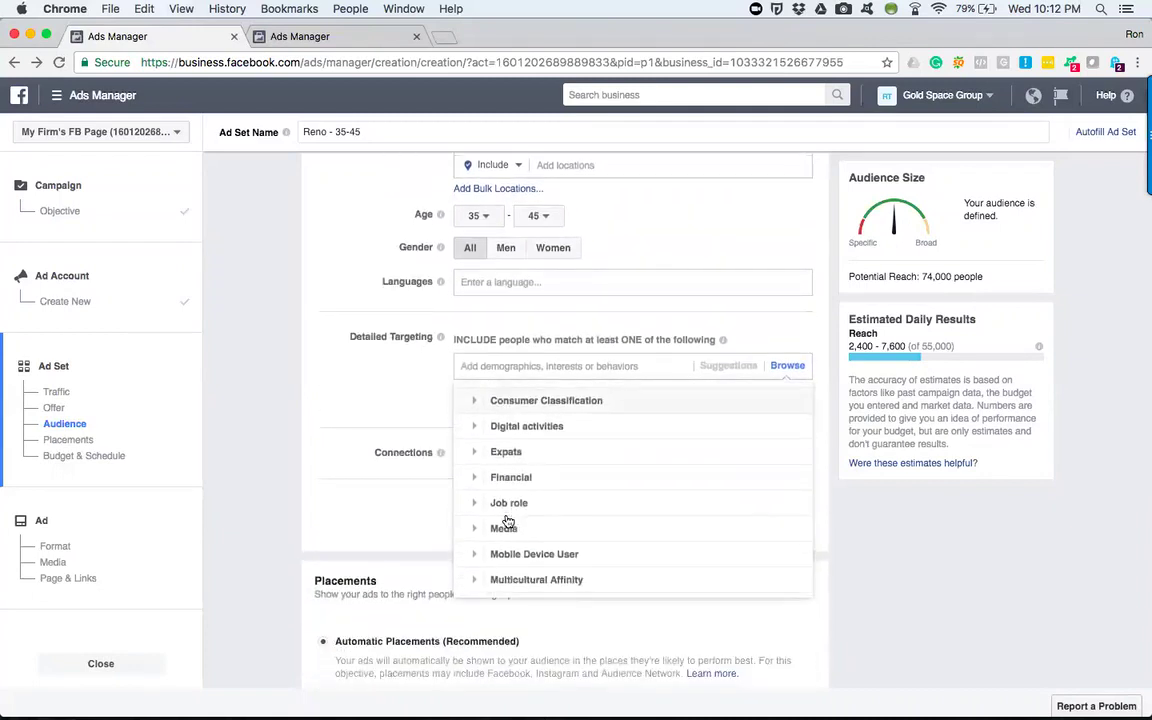
scroll(507, 521, down, 5)
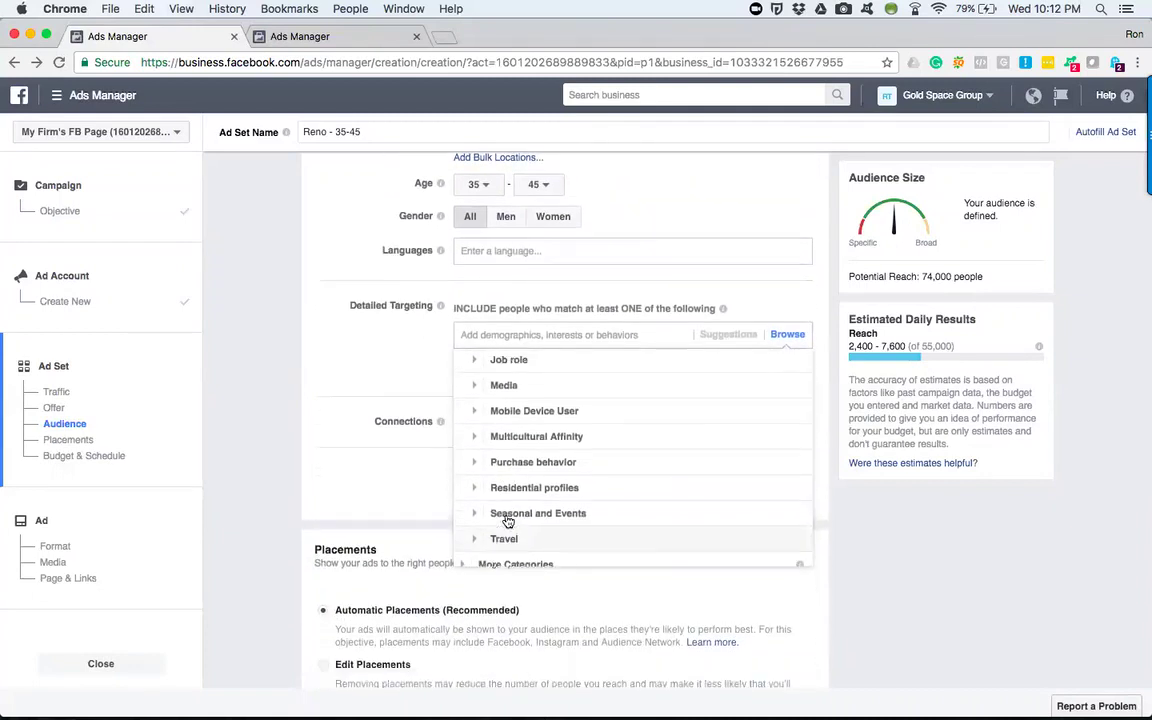
click(478, 491)
scroll(473, 440, down, 1)
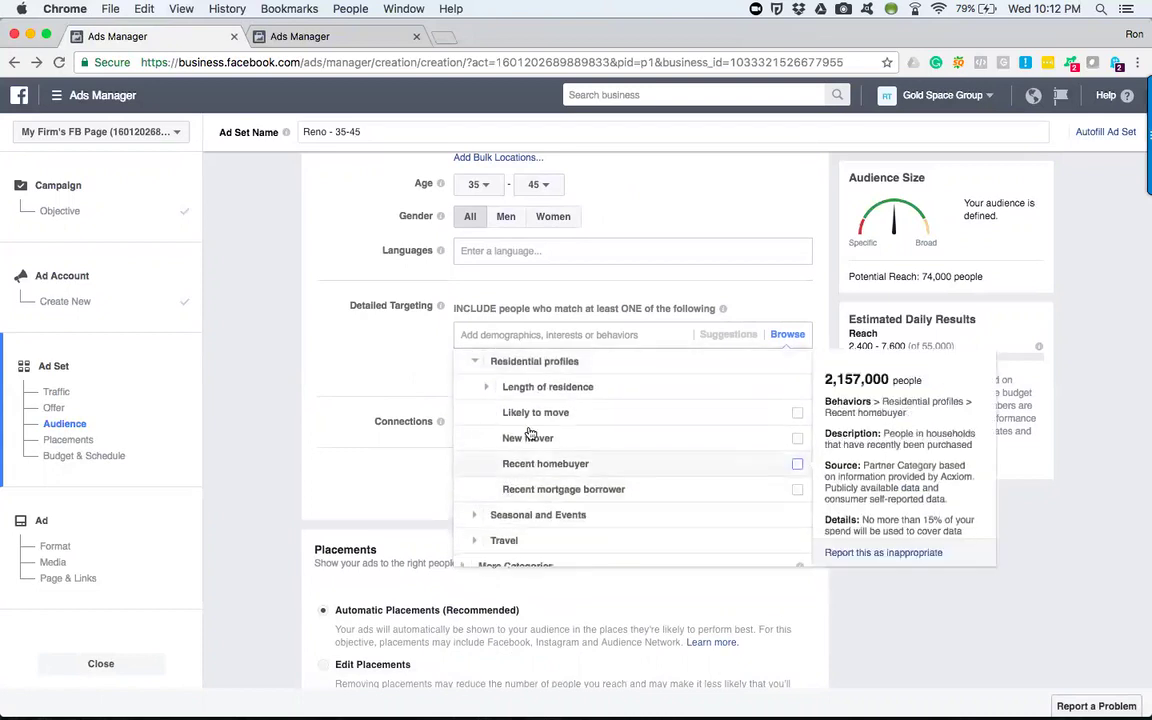
click(520, 390)
mouse_move(565, 392)
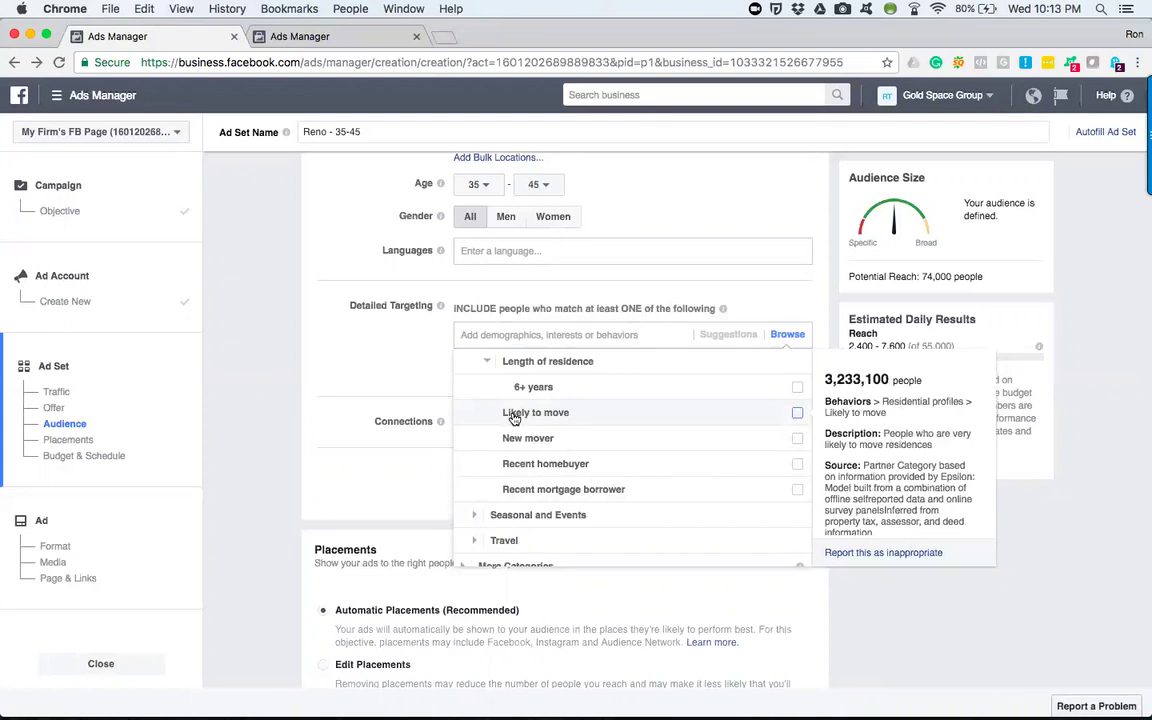
Compare reach for Likely to move, New mover and Recent homebuyer, then collapse Length of residence
mouse_move(528, 444)
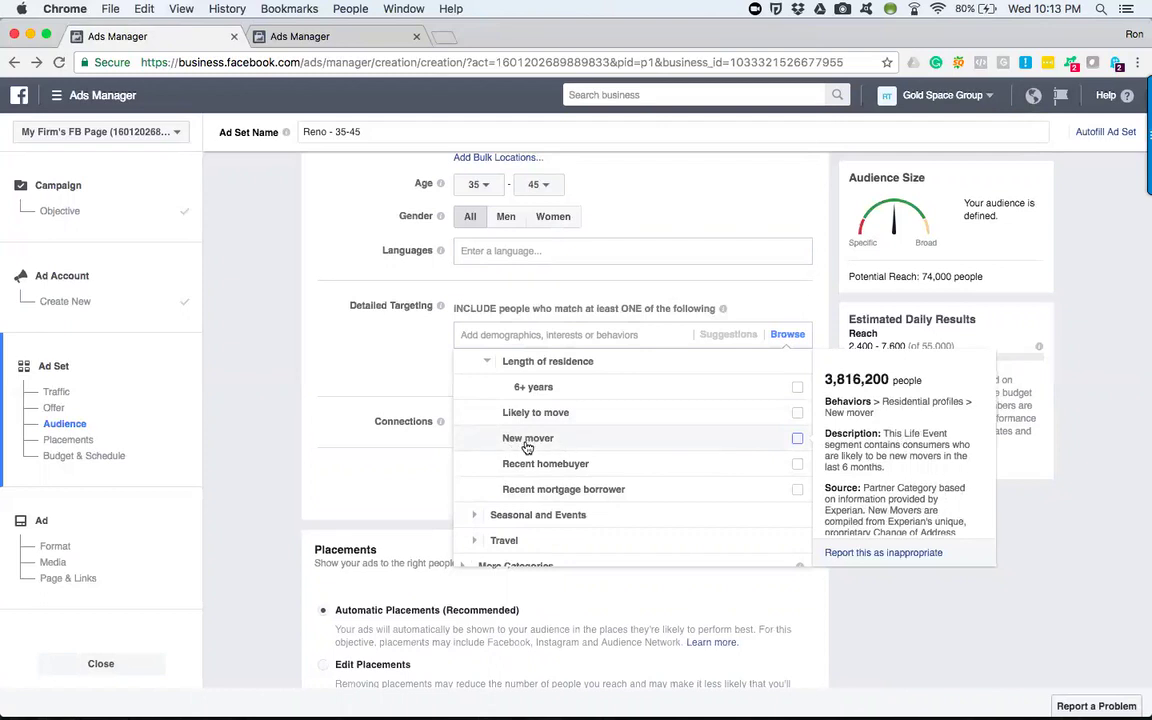
mouse_move(520, 470)
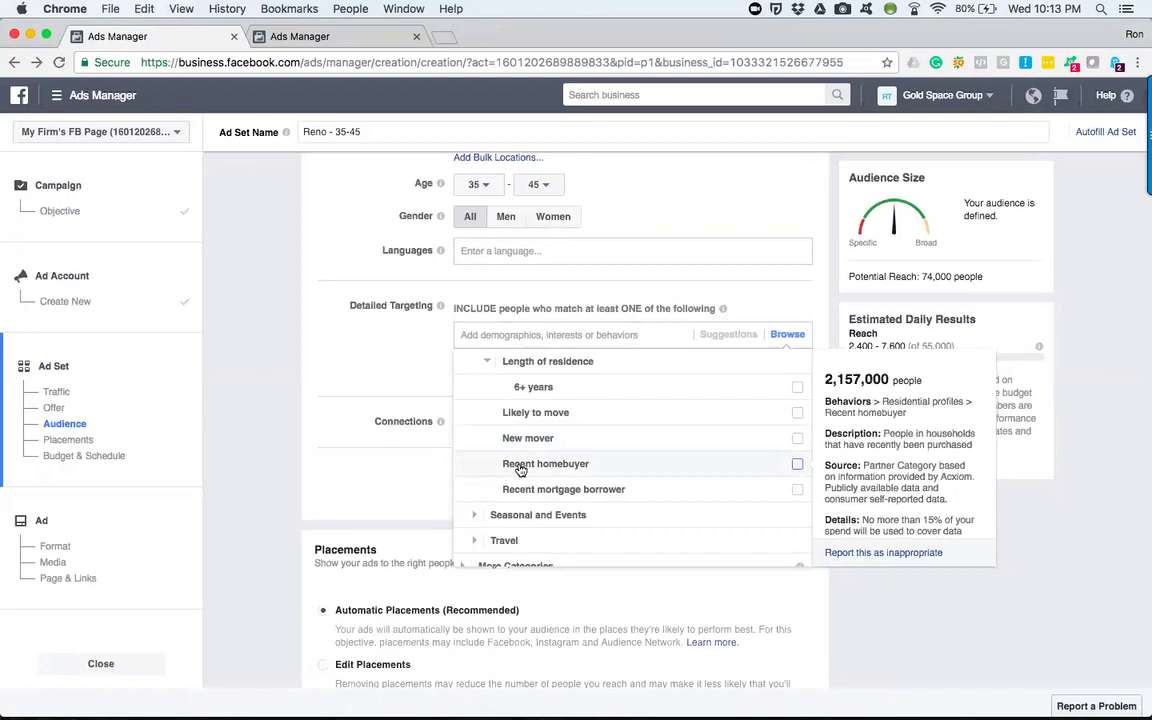
mouse_move(519, 497)
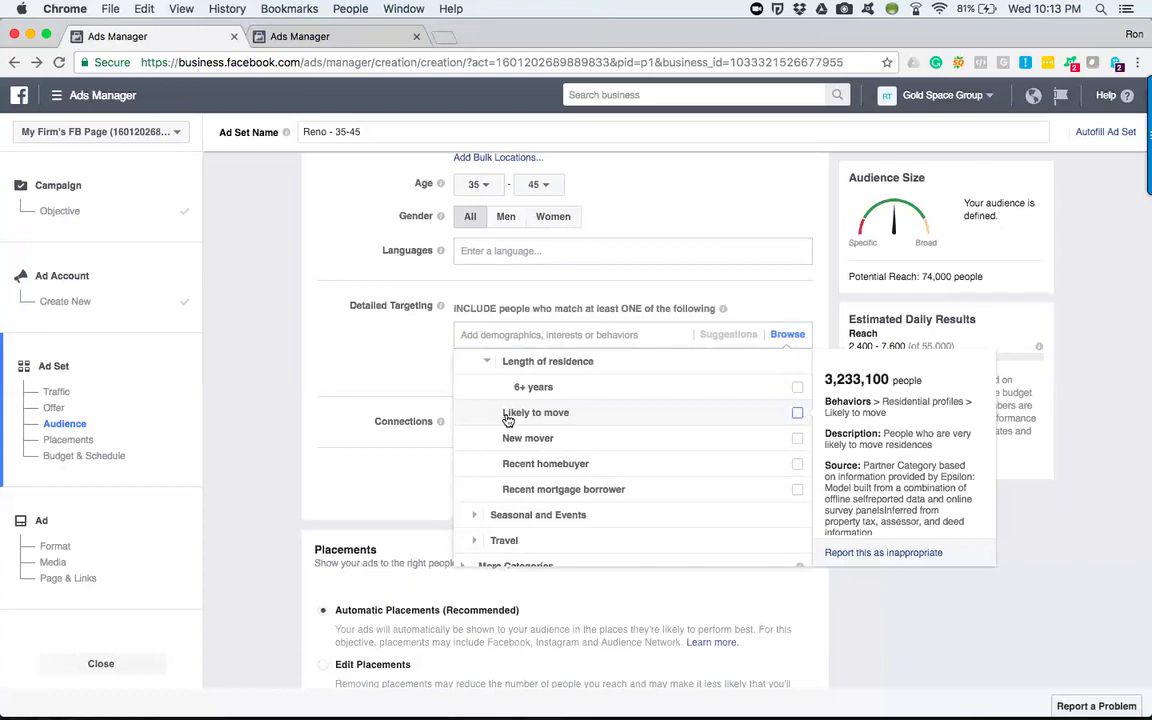
click(487, 361)
Collapse Behaviors and review the Demographics > Home > Home Ownership options
click(478, 361)
scroll(452, 411, up, 5)
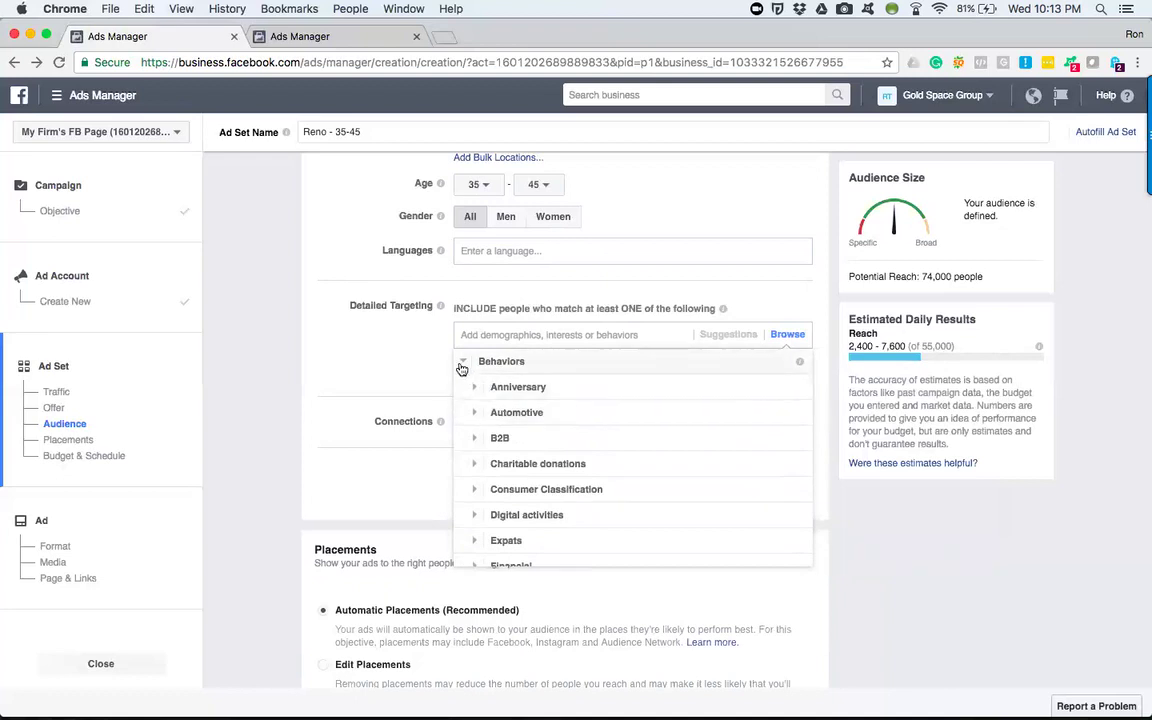
click(464, 361)
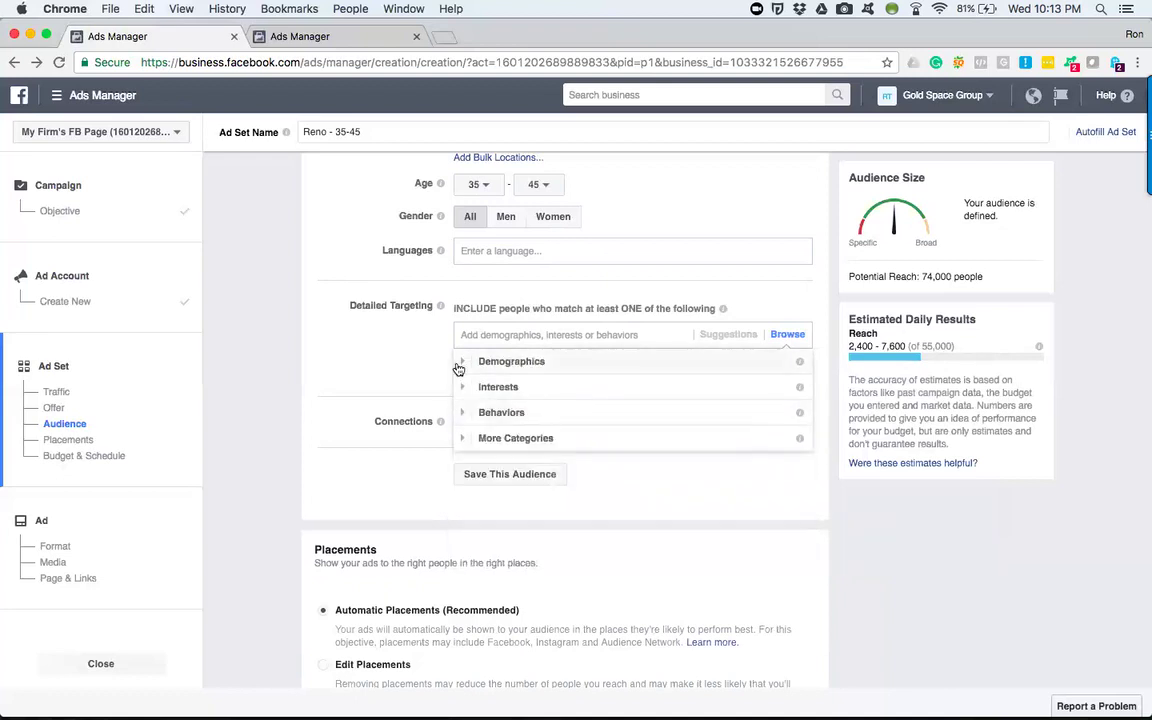
click(462, 361)
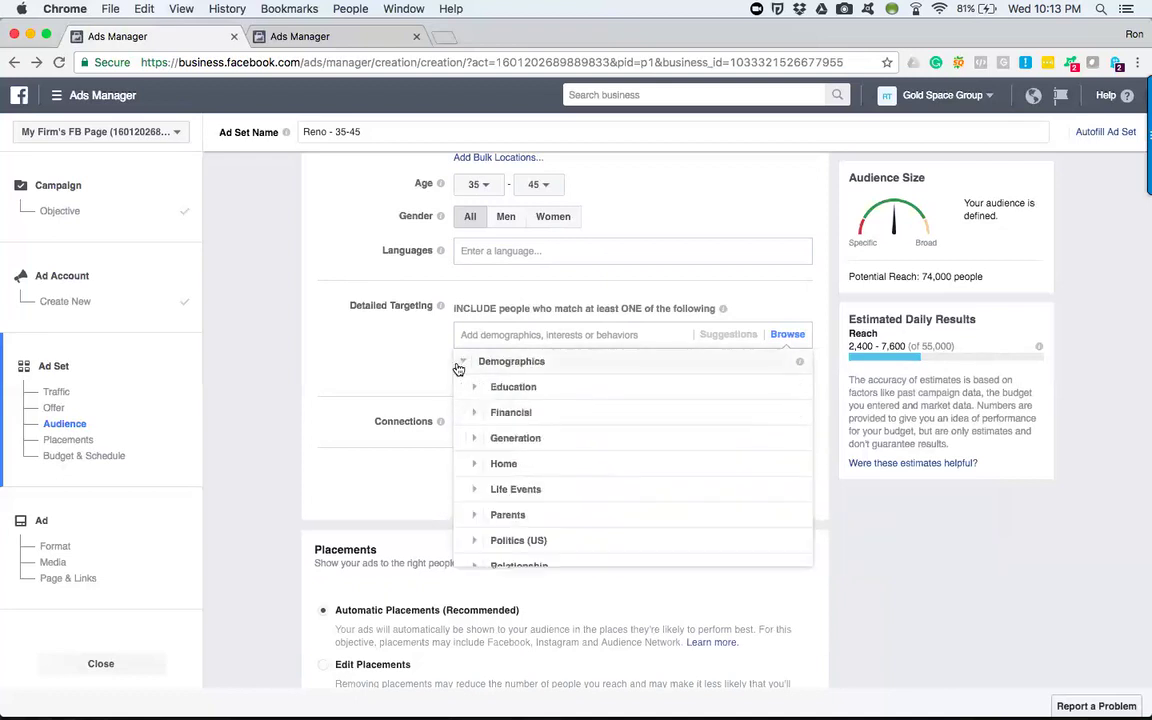
click(477, 464)
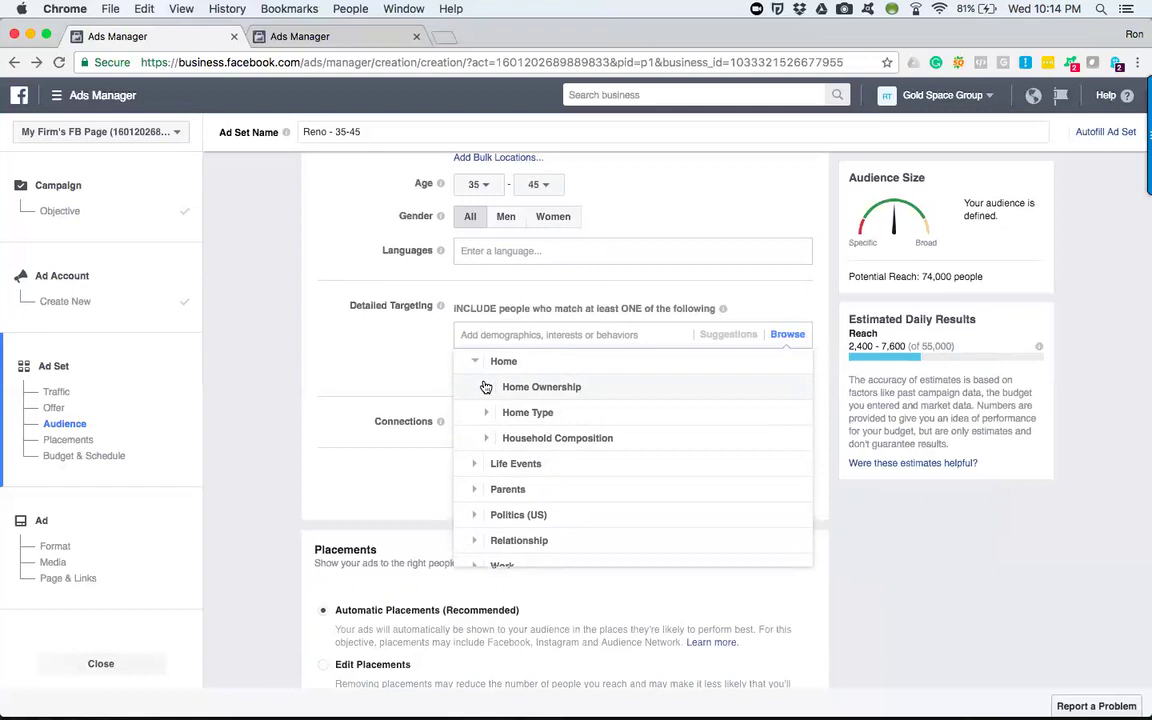
click(486, 387)
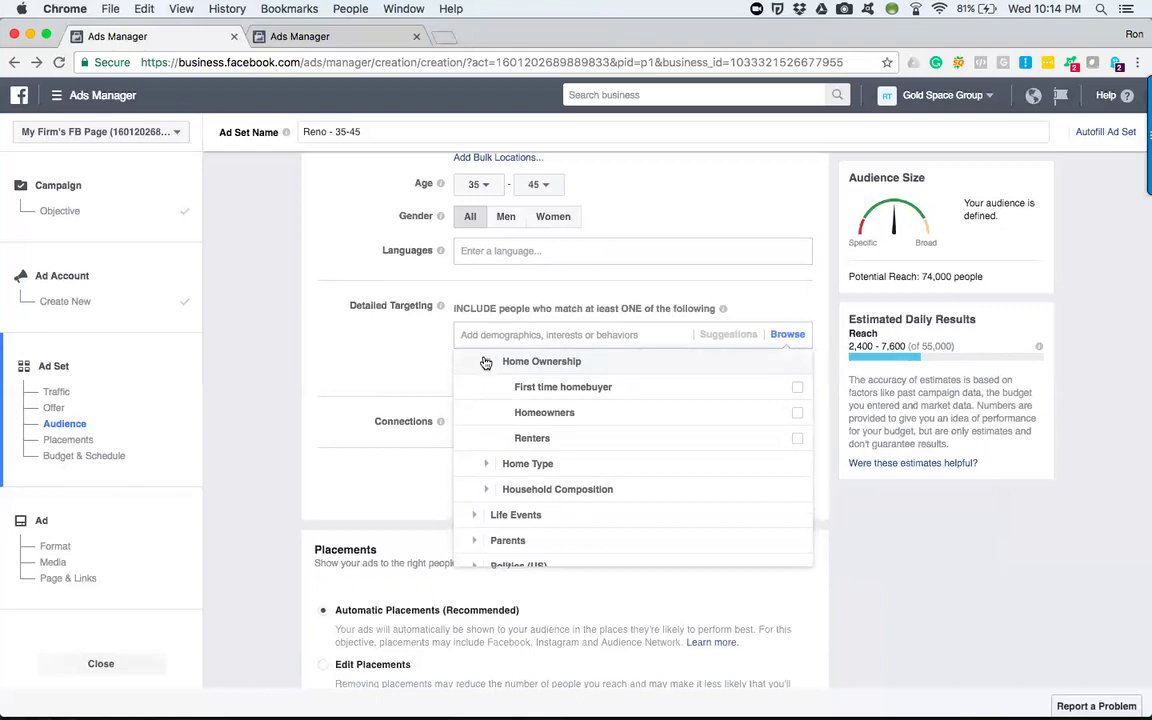
click(486, 362)
Expand Demographics > Financial > Income to show the household income brackets
scroll(476, 380, up, 3)
click(471, 410)
scroll(470, 411, down, 2)
click(481, 388)
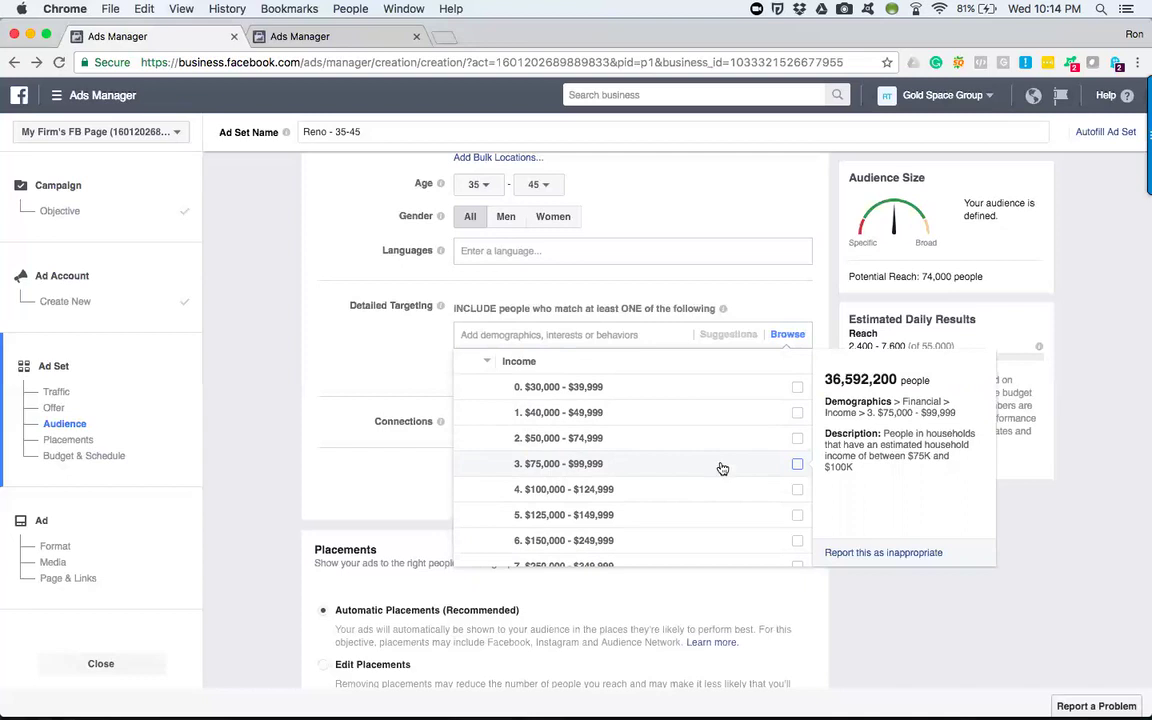
Check the Net Worth ranges, then return to the Income brackets
click(487, 361)
click(485, 408)
click(487, 362)
scroll(487, 365, up, 1)
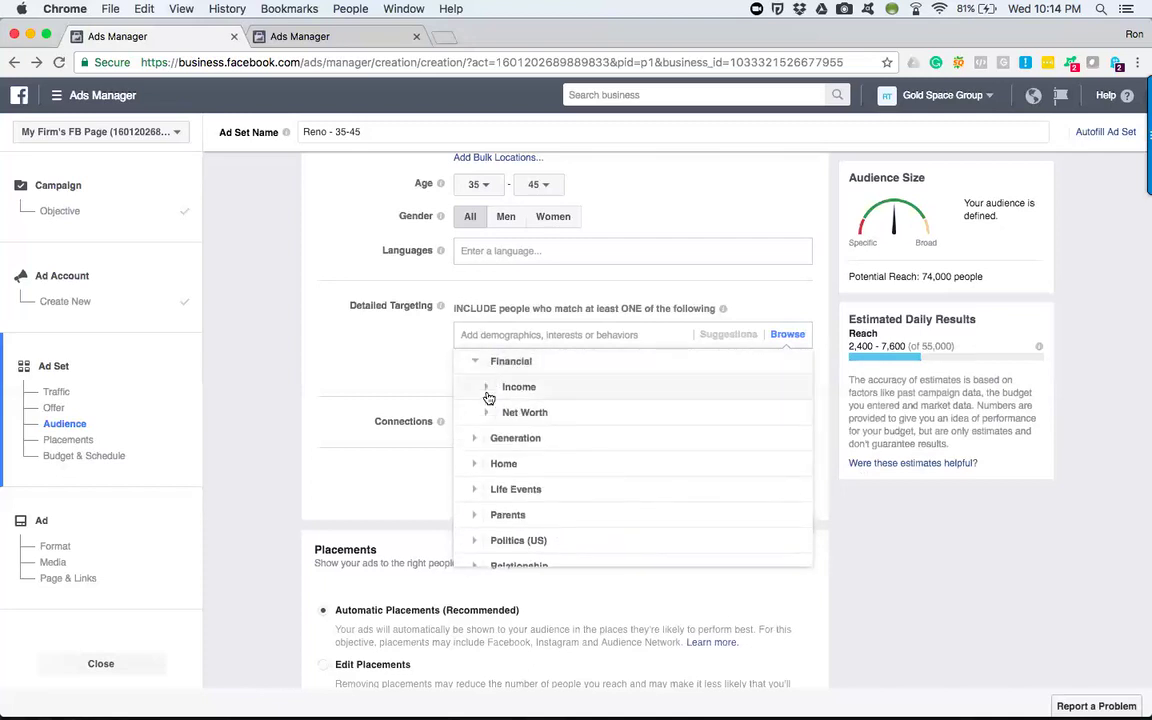
click(488, 396)
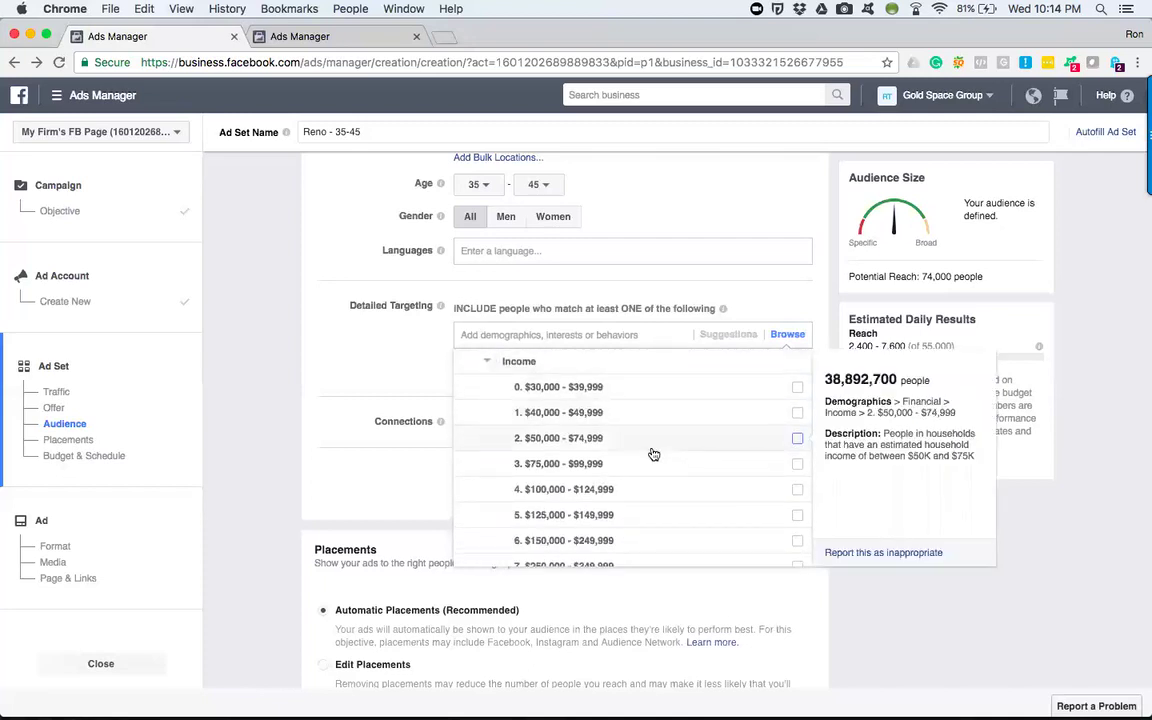
scroll(653, 455, down, 1)
scroll(653, 455, down, 1)
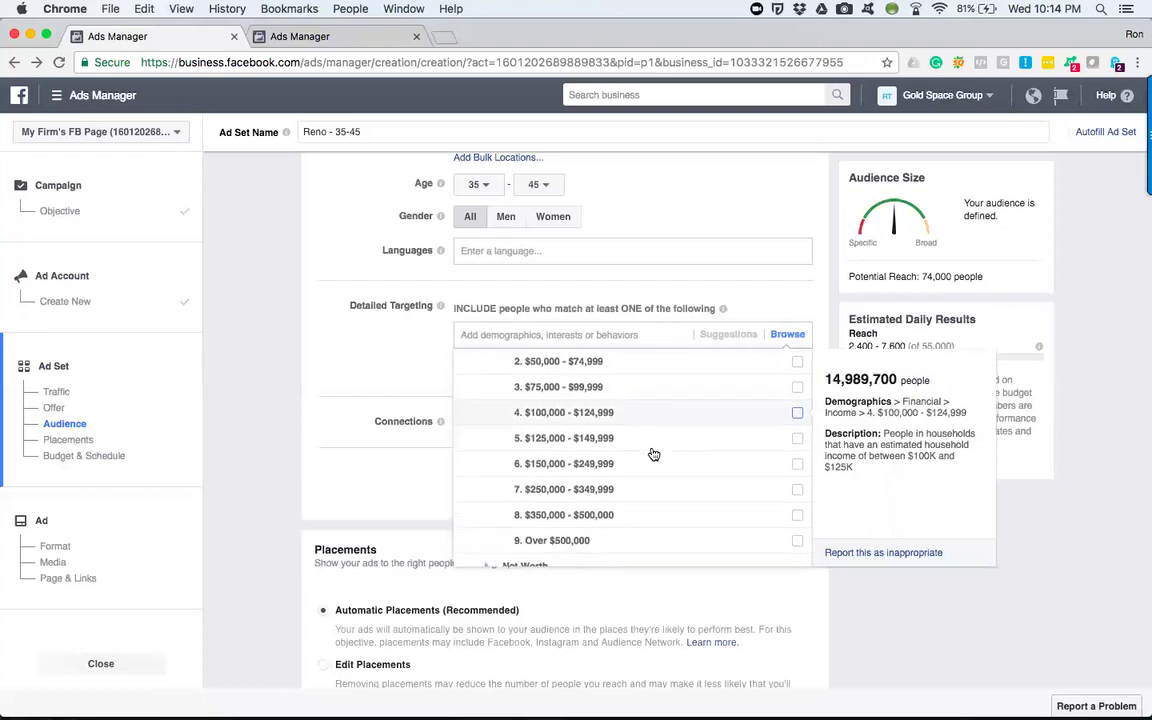
Add income brackets $100,000 - $124,999 through Over $500,000 to detailed targeting
click(799, 415)
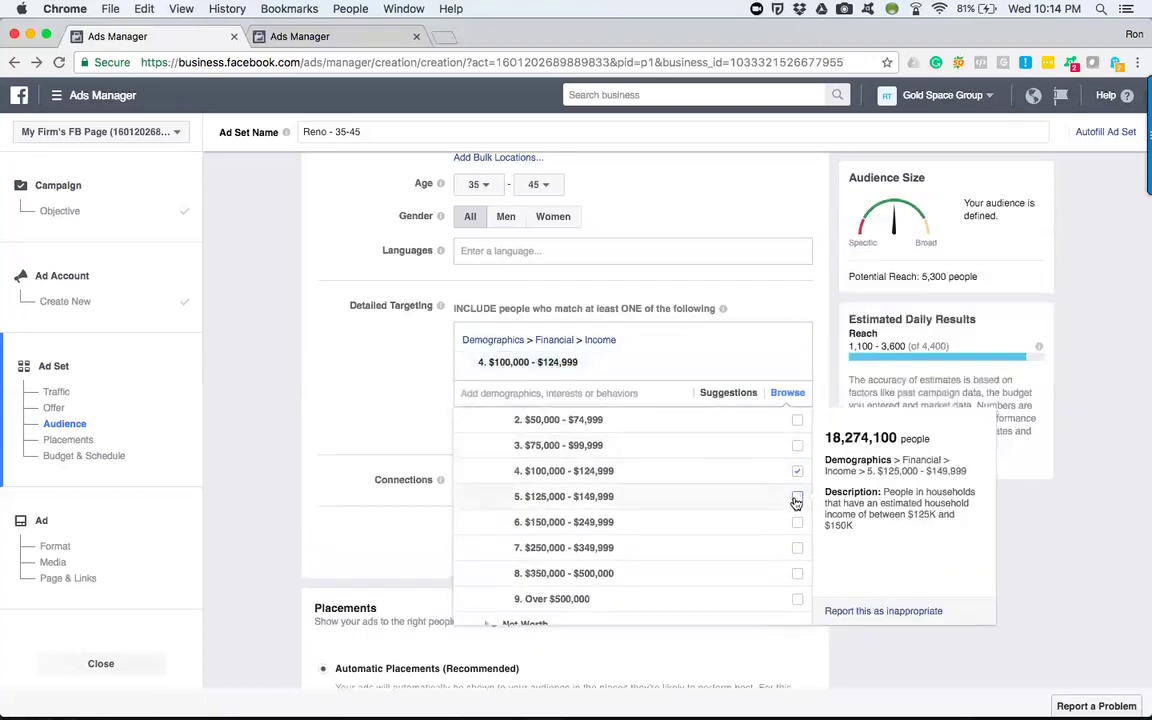
click(797, 498)
click(797, 545)
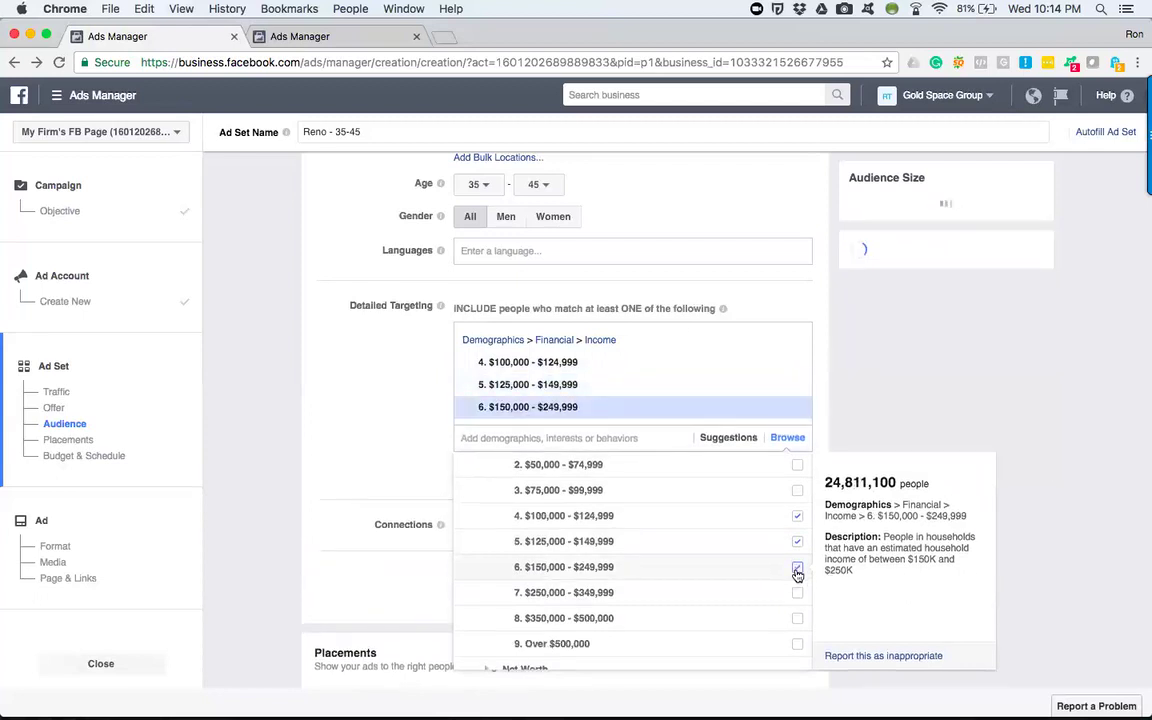
click(797, 592)
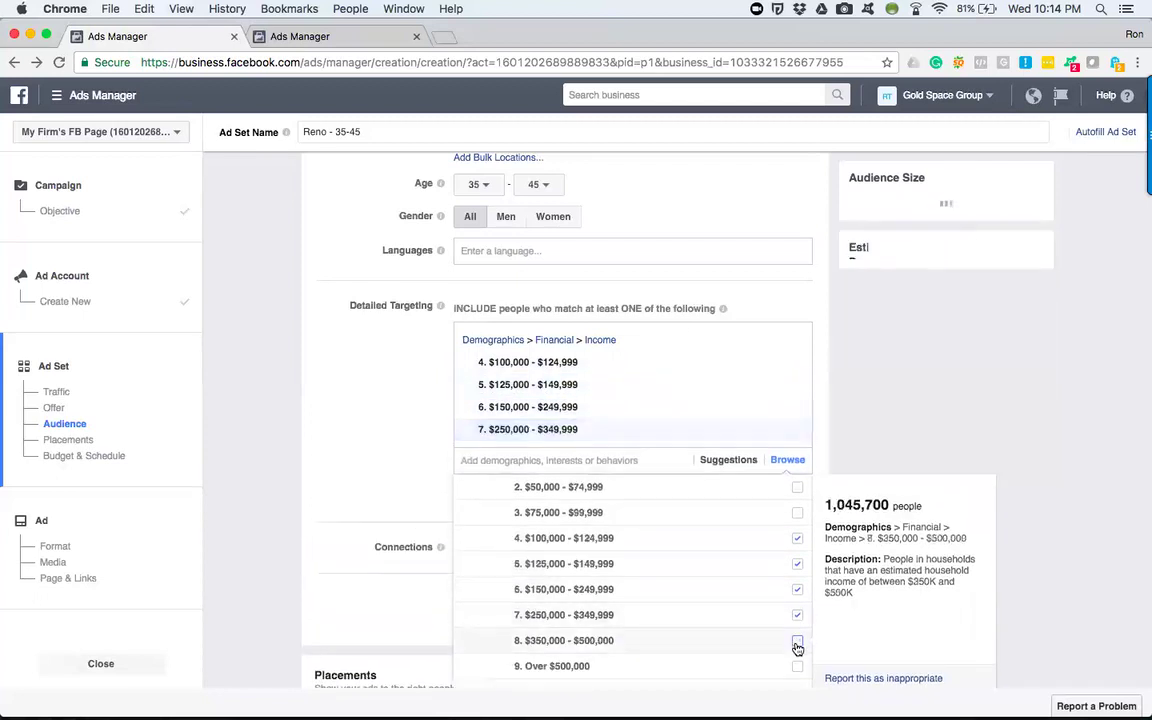
click(797, 644)
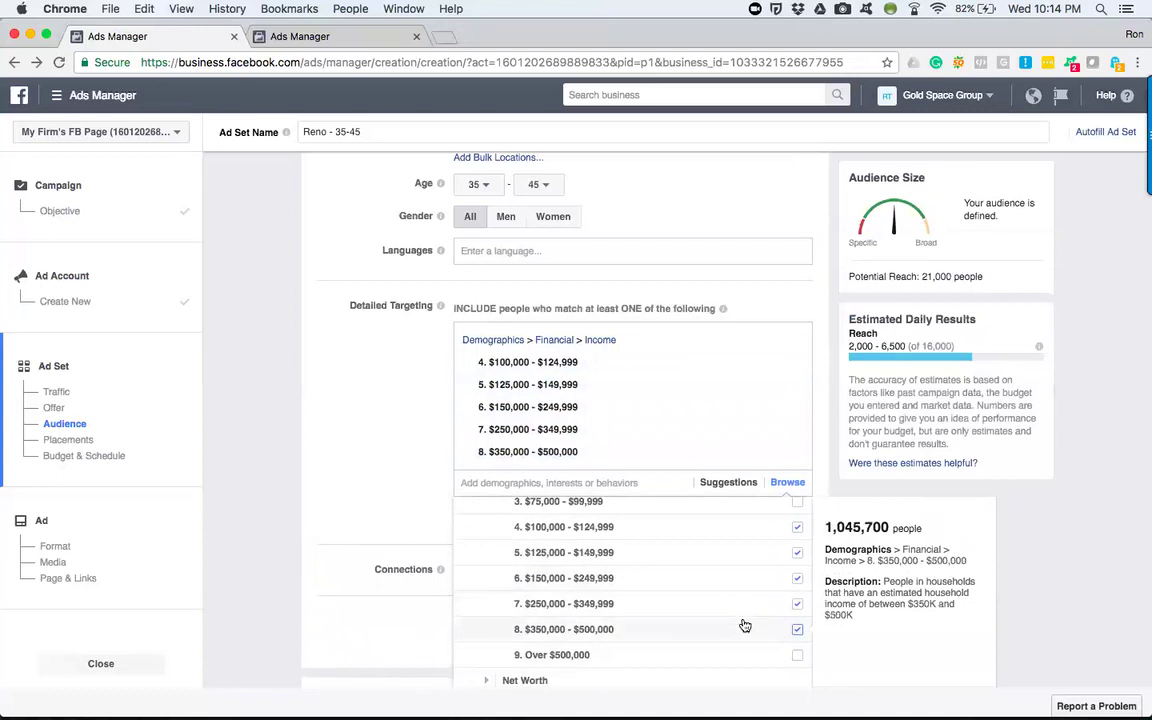
click(797, 657)
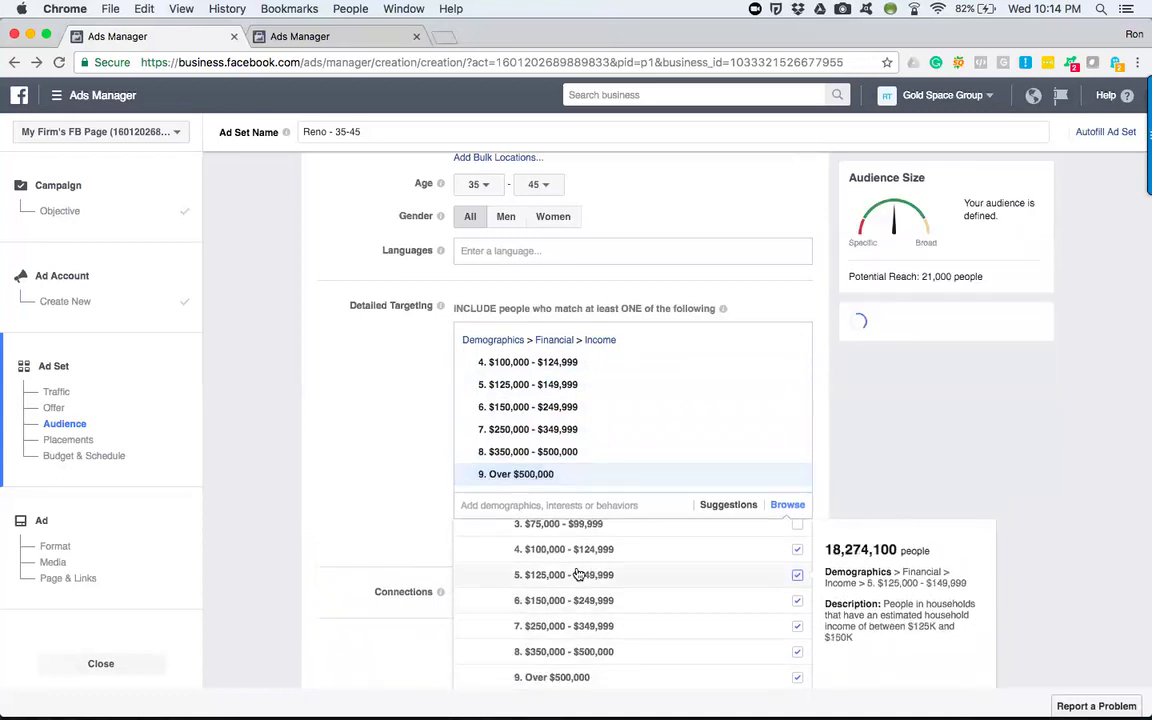
click(378, 480)
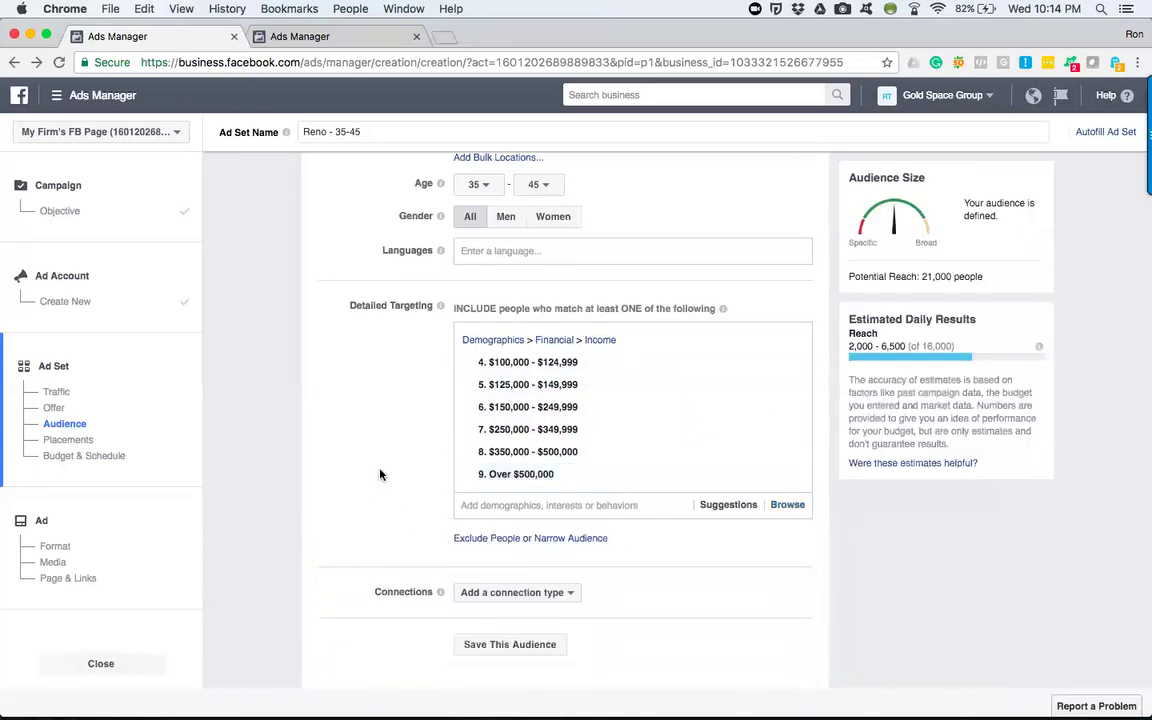
Scroll below the Detailed Targeting box to find the Narrow Audience link
scroll(380, 468, down, 1)
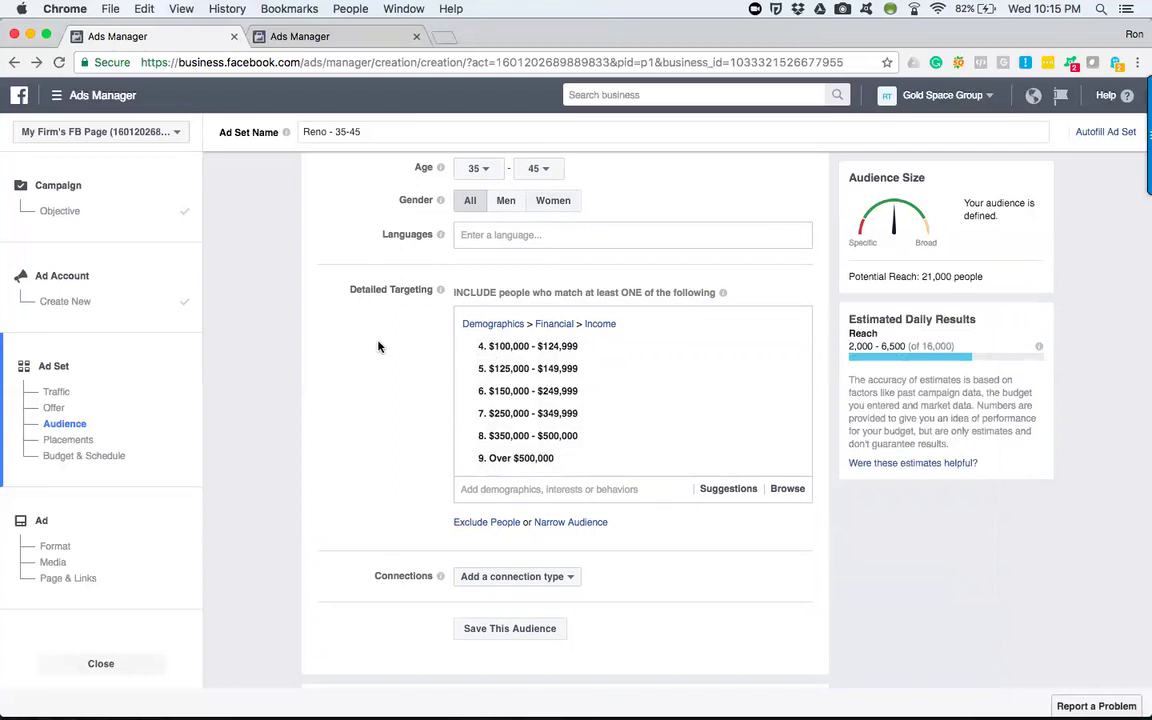
scroll(378, 346, up, 5)
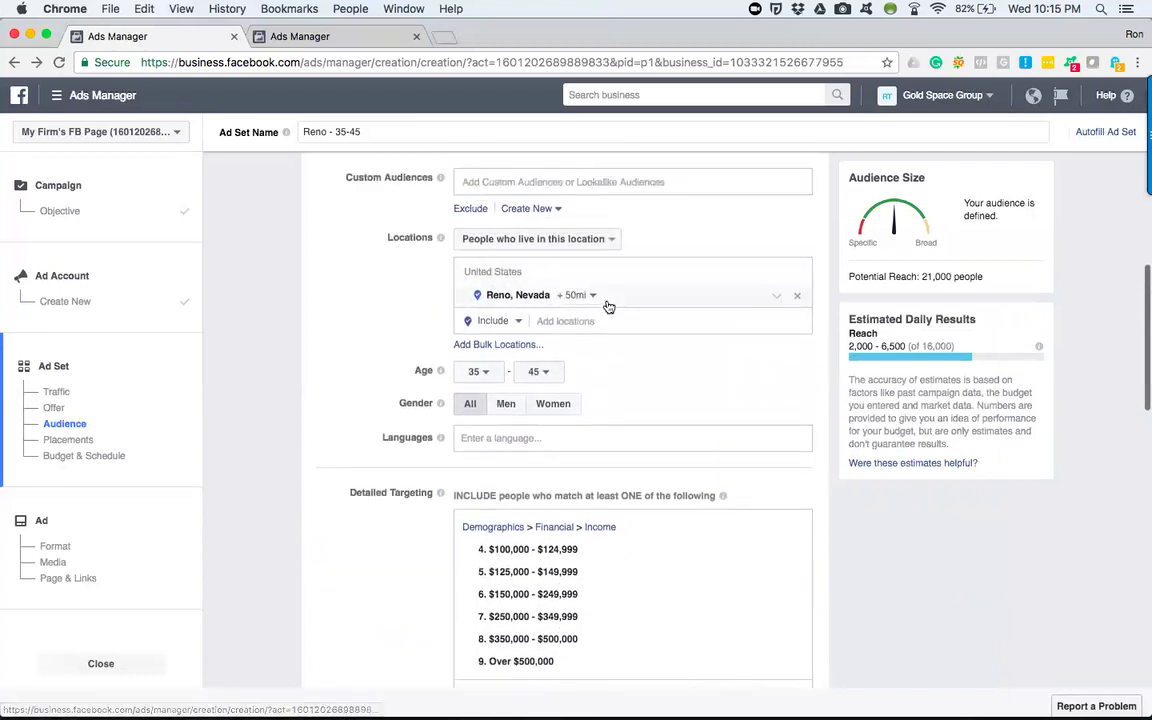
mouse_move(440, 403)
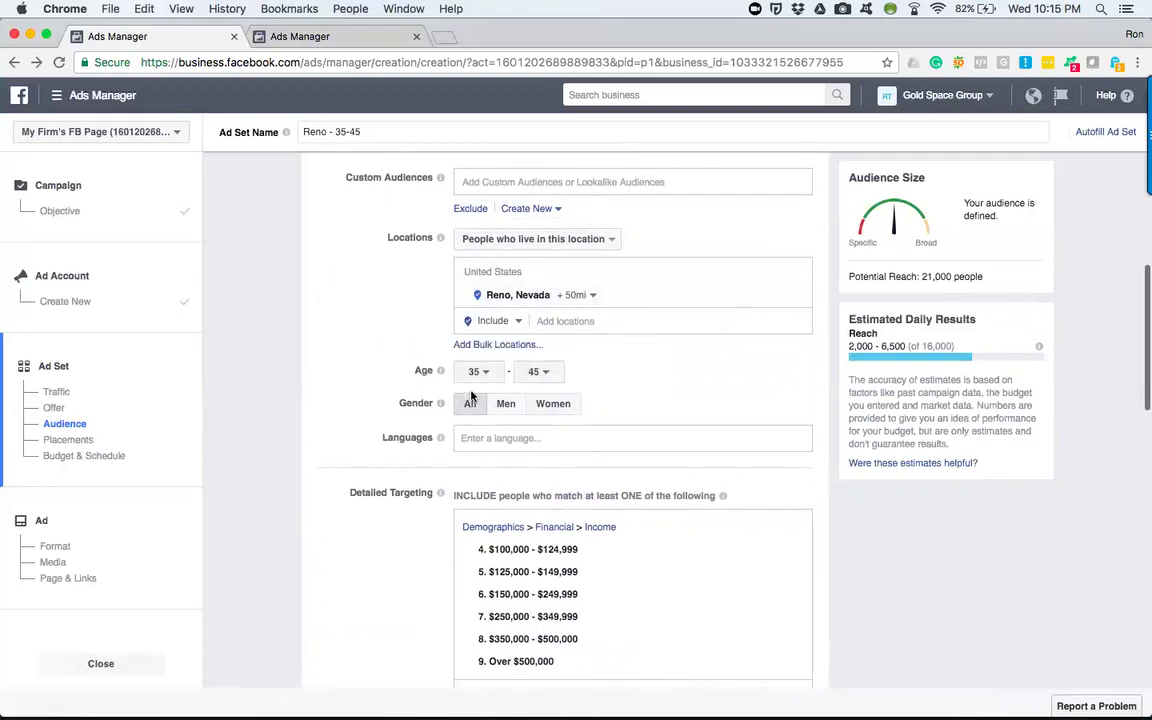
scroll(373, 540, down, 3)
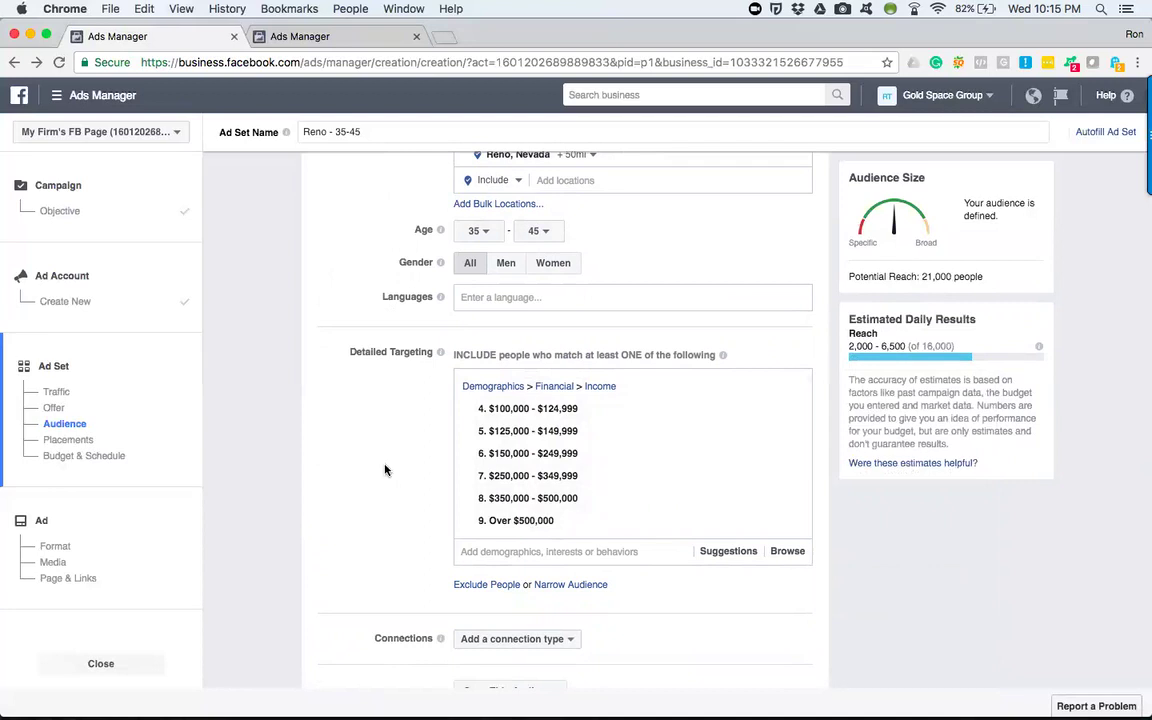
scroll(378, 455, down, 2)
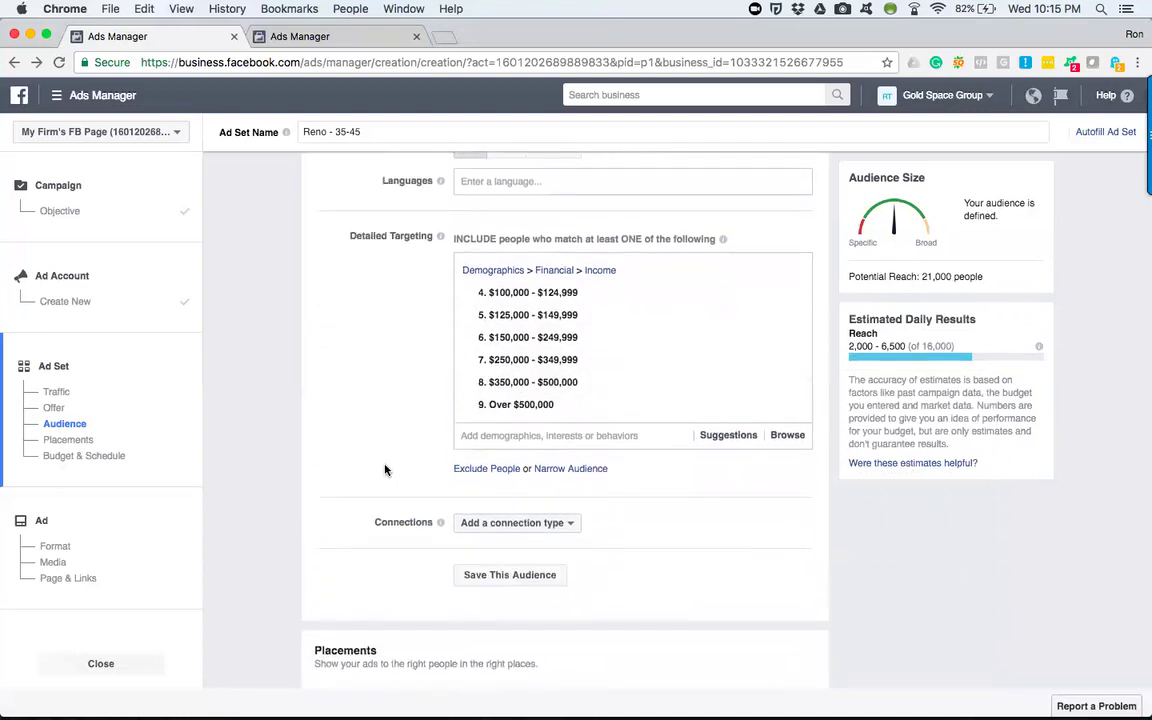
Add a must-also group requiring Renters, found by searching 'ren'
click(569, 469)
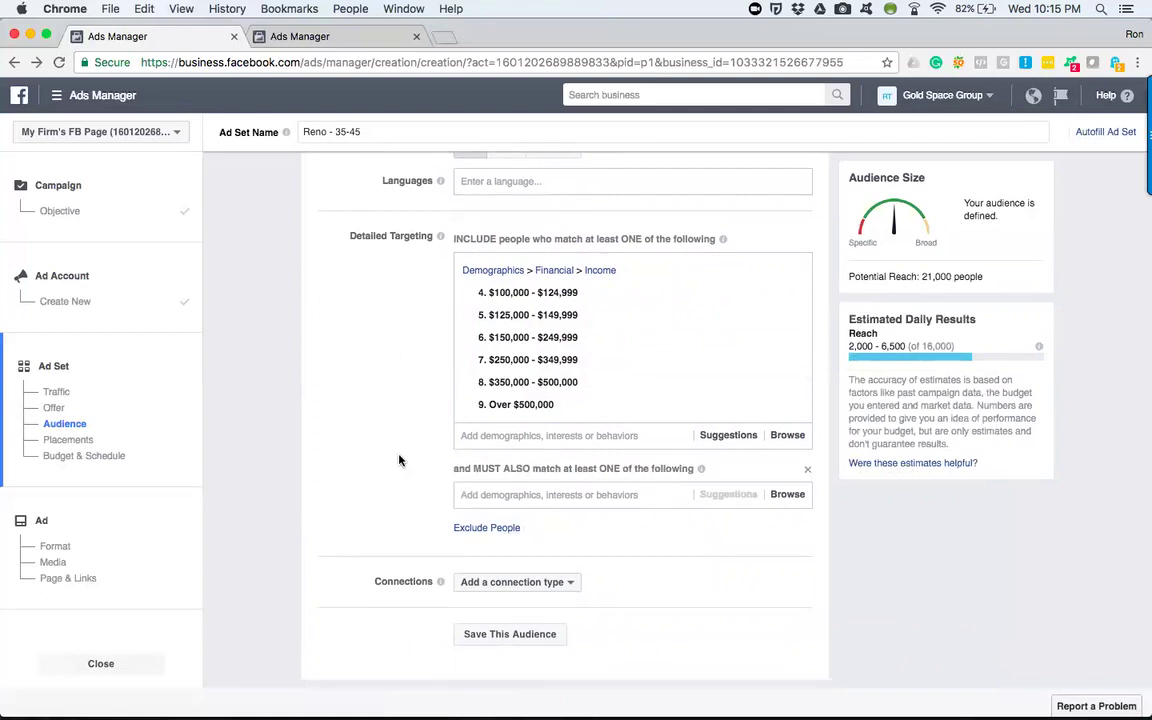
scroll(399, 460, down, 1)
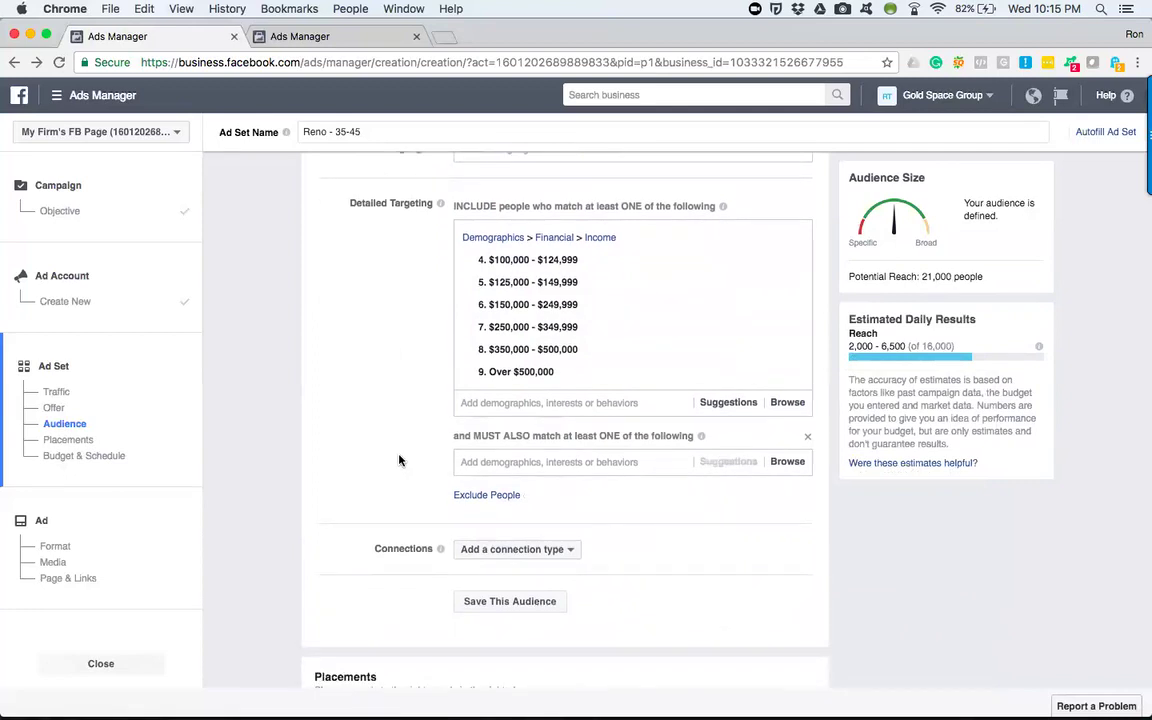
scroll(399, 460, down, 1)
click(484, 452)
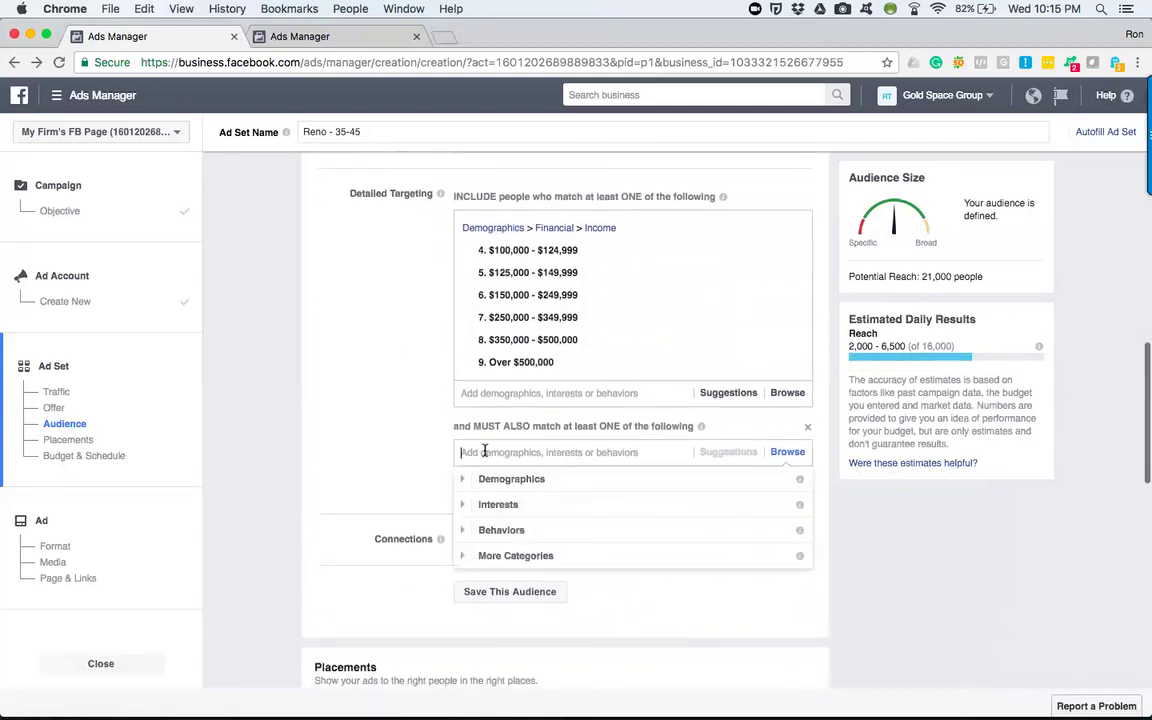
text(ren)
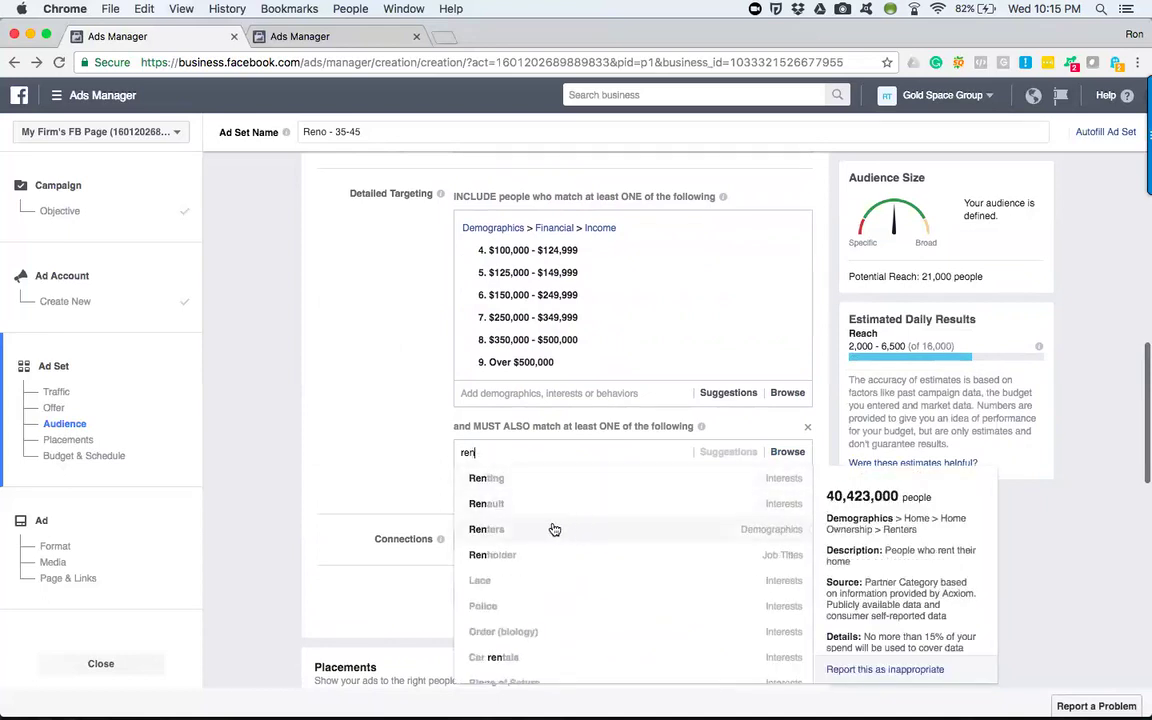
click(554, 529)
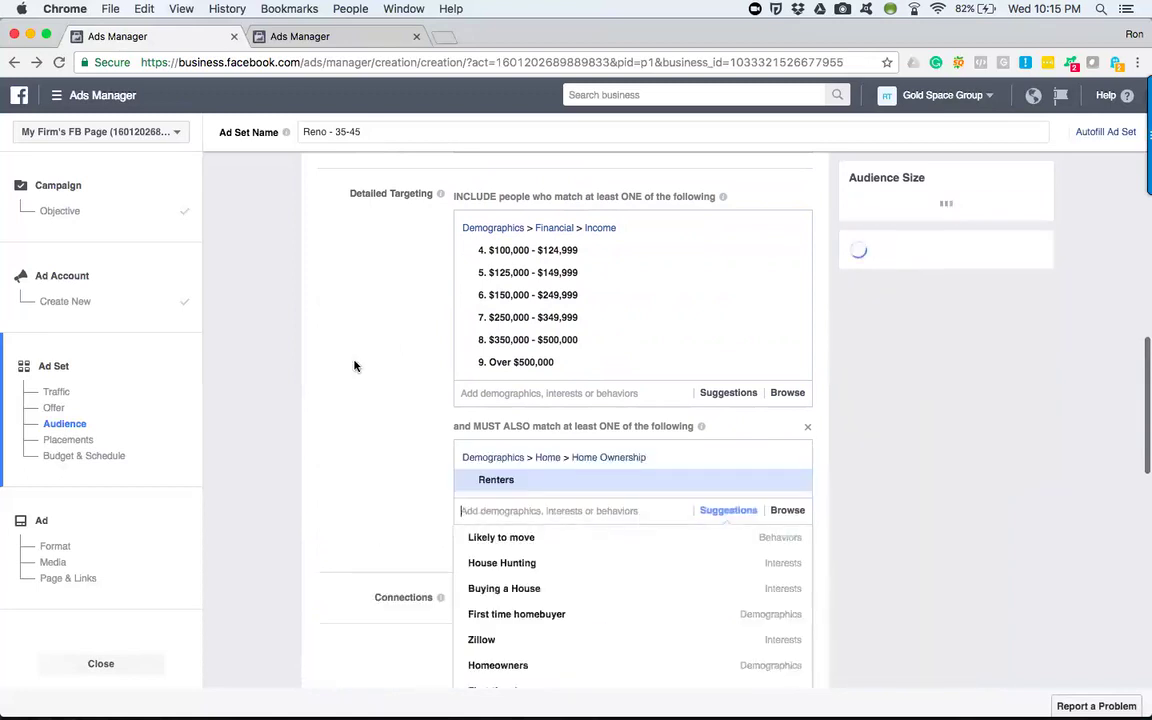
click(354, 366)
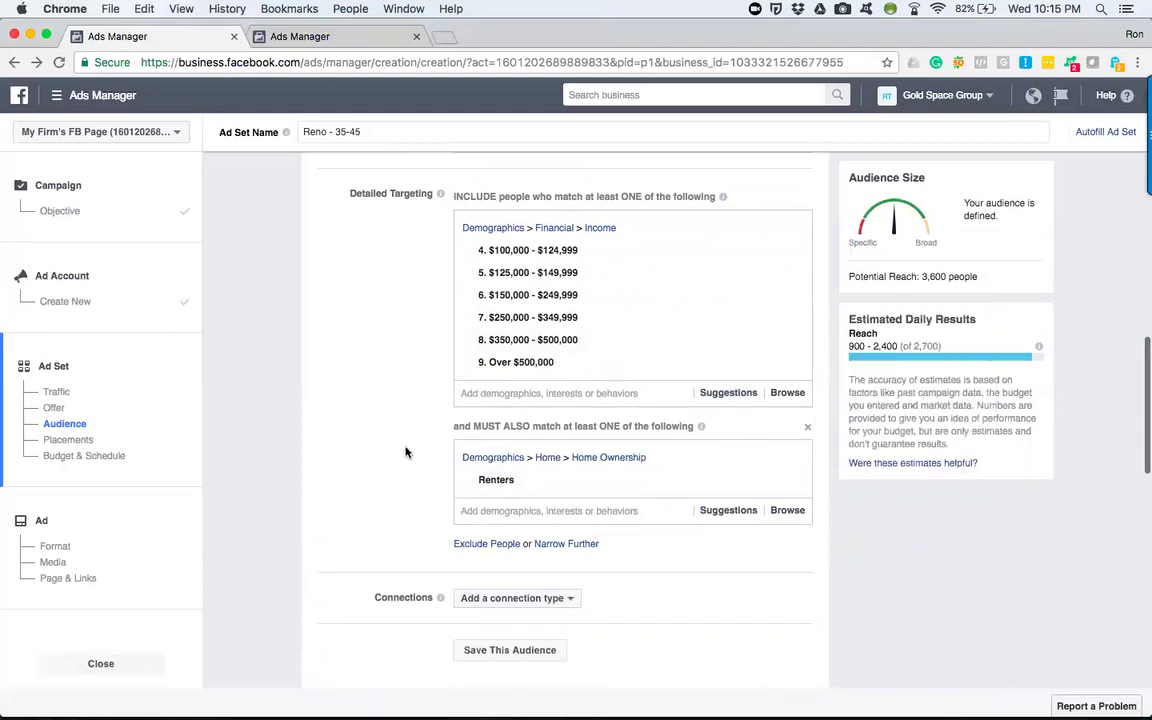
Add a third must-also group requiring Relationship Status Single, found by searching 'si'
scroll(405, 453, down, 1)
scroll(405, 453, up, 2)
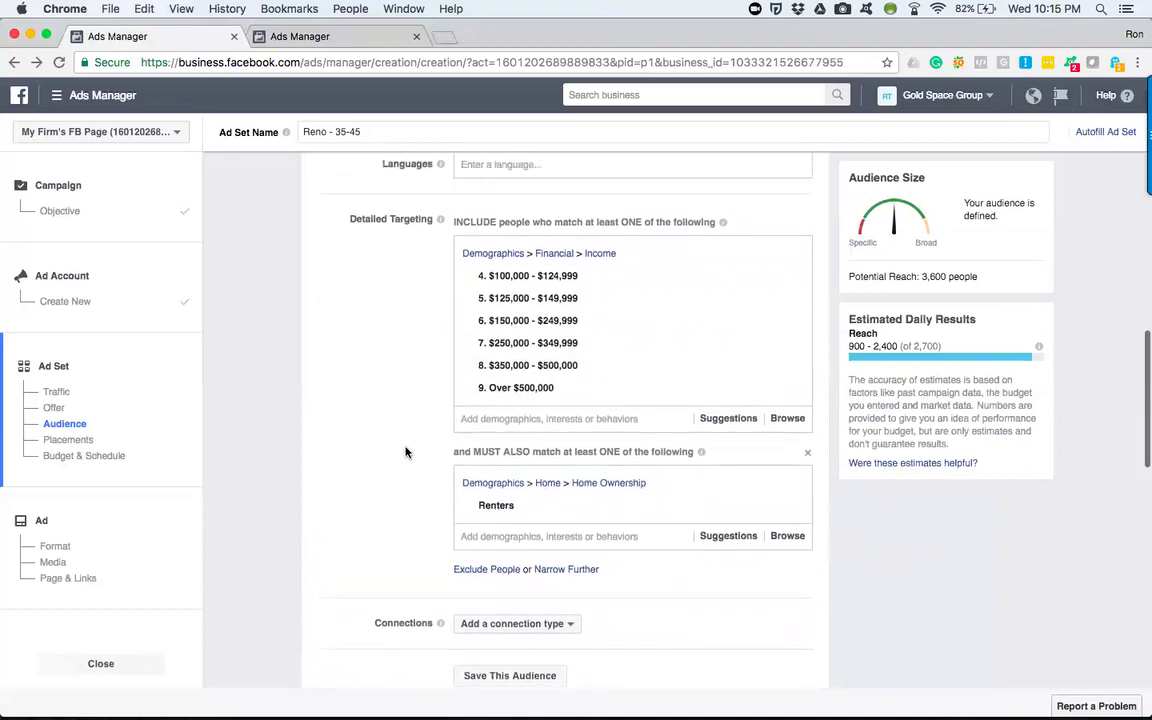
scroll(405, 453, down, 1)
click(557, 544)
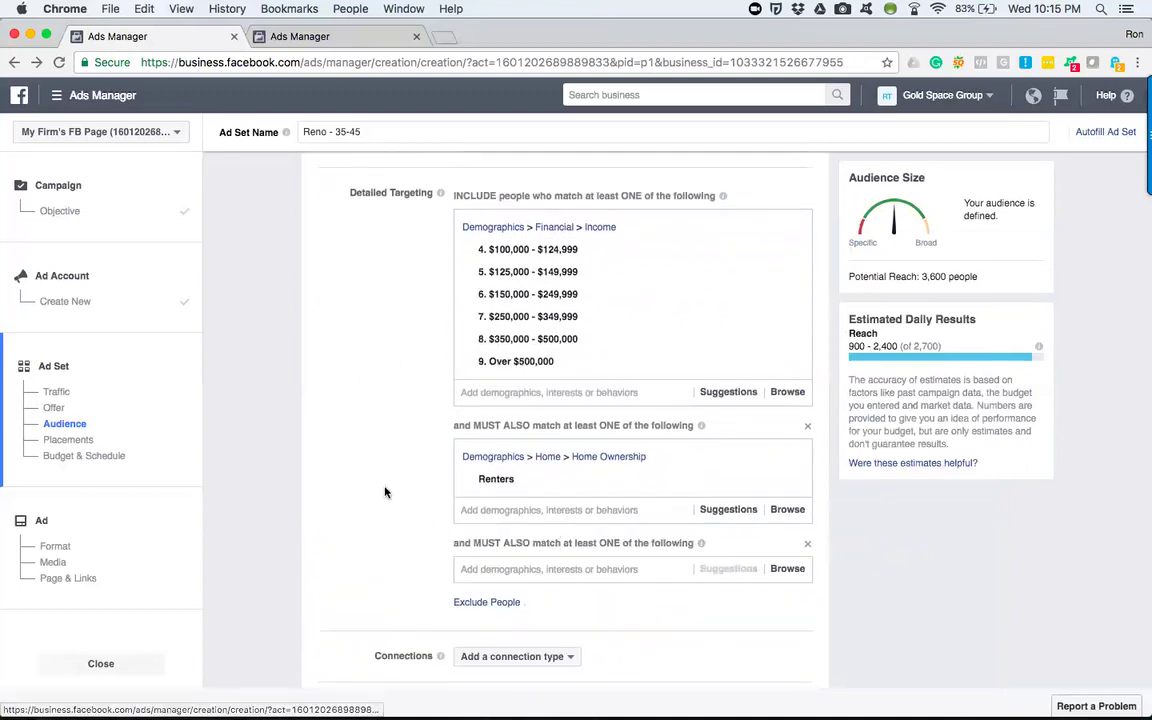
scroll(385, 492, down, 2)
click(504, 493)
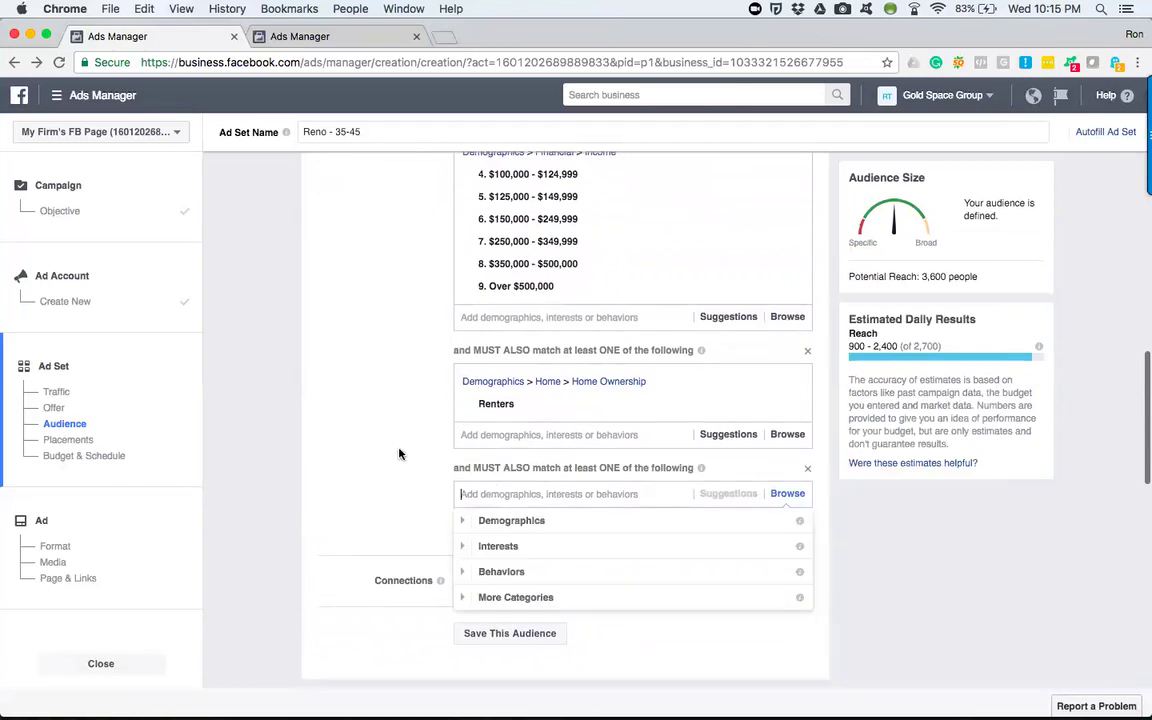
scroll(398, 452, down, 2)
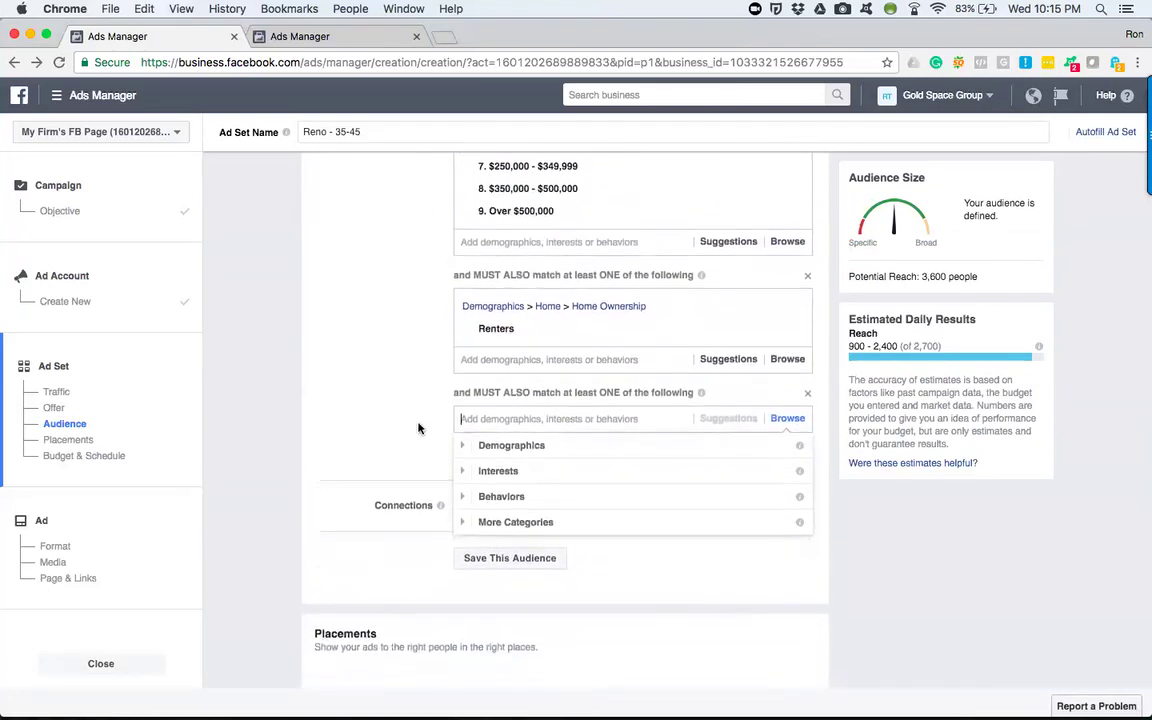
mouse_move(455, 188)
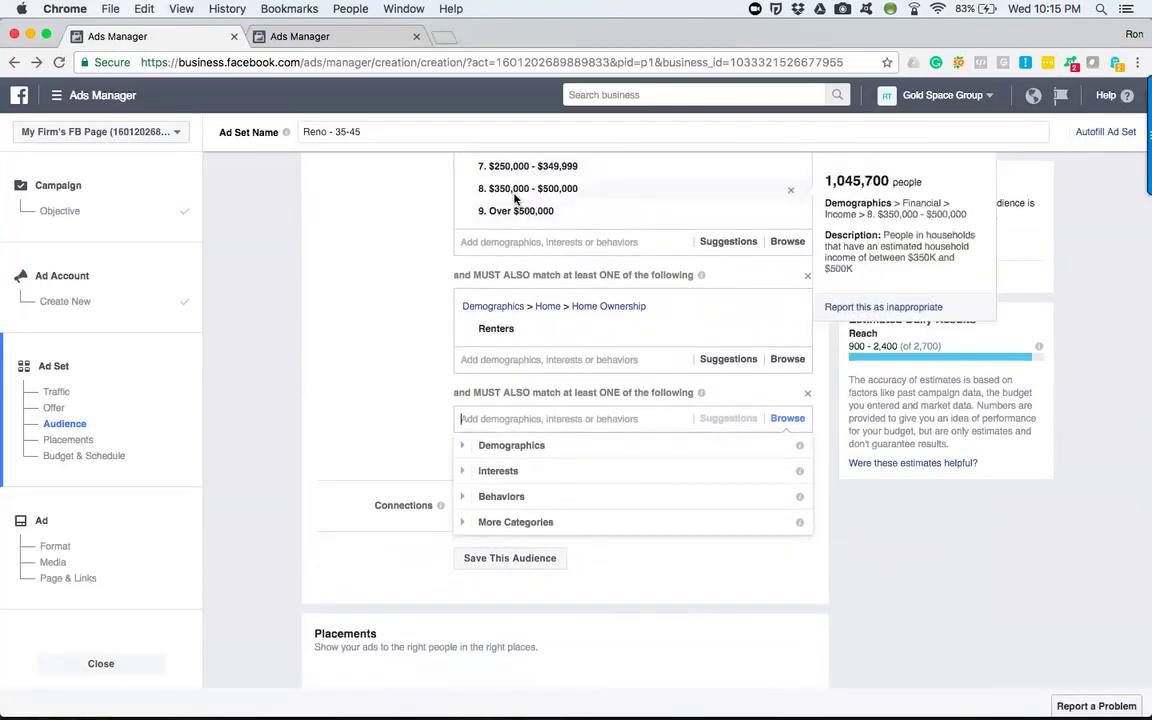
click(396, 436)
click(486, 419)
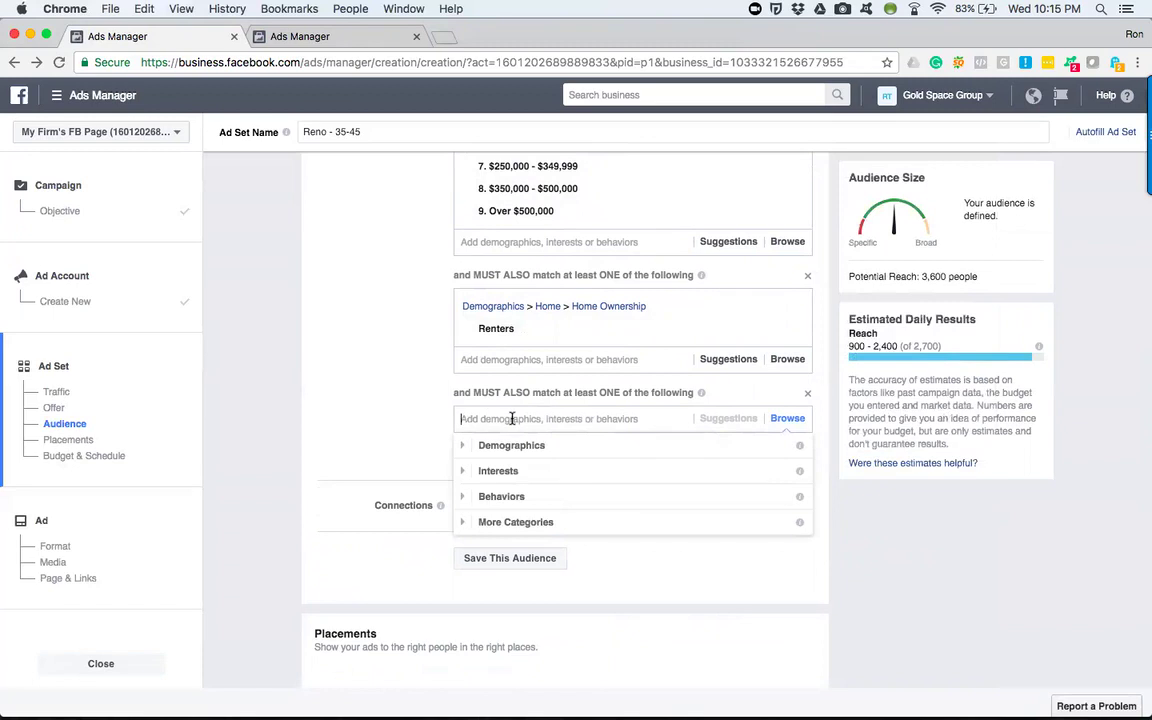
text(single)
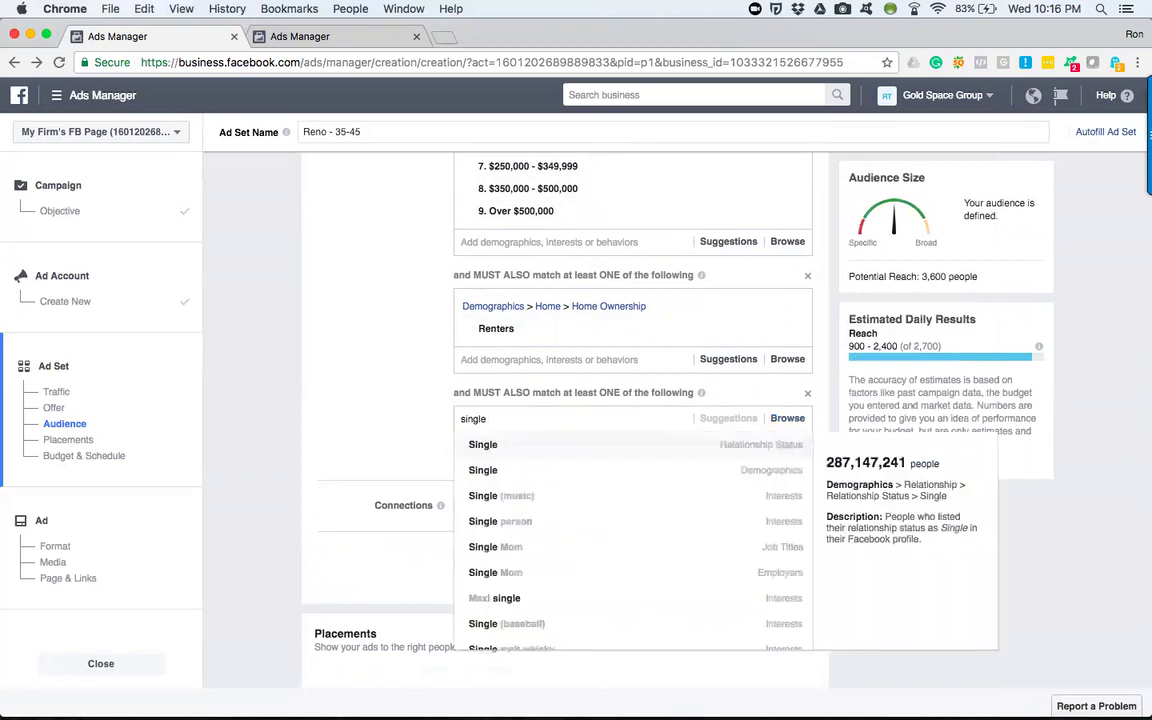
click(522, 445)
click(324, 357)
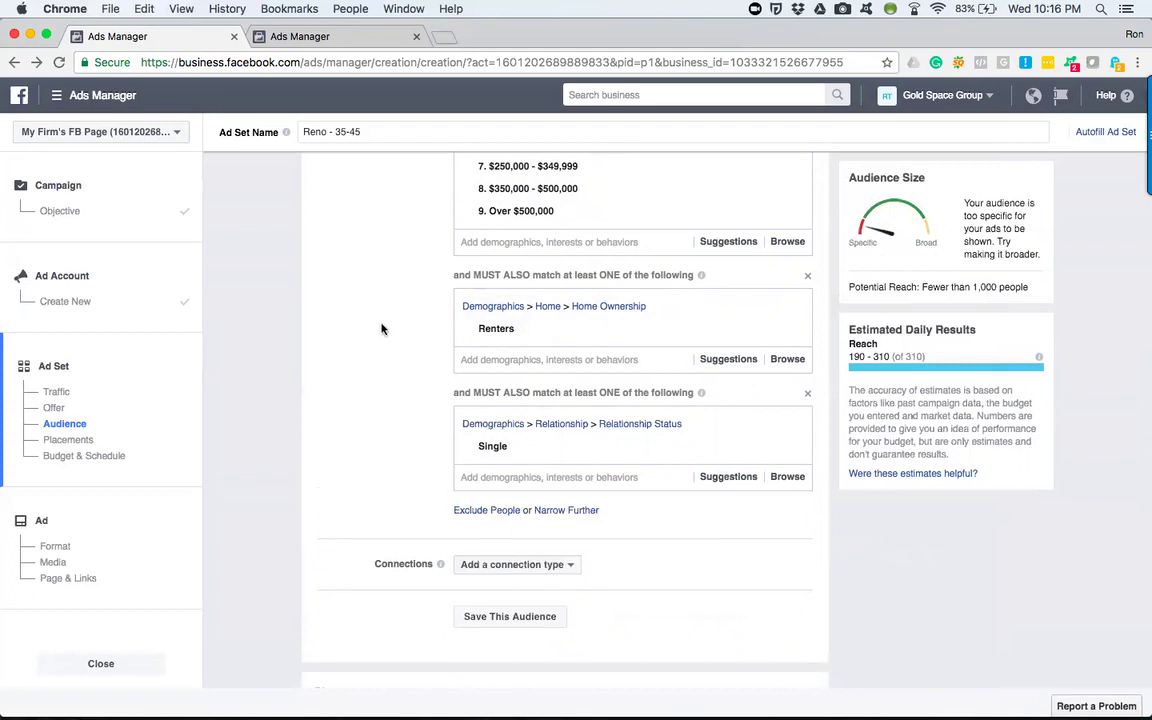
Remove the Renters requirement, keeping Single, and list more relationship-status options for the group
scroll(380, 330, up, 2)
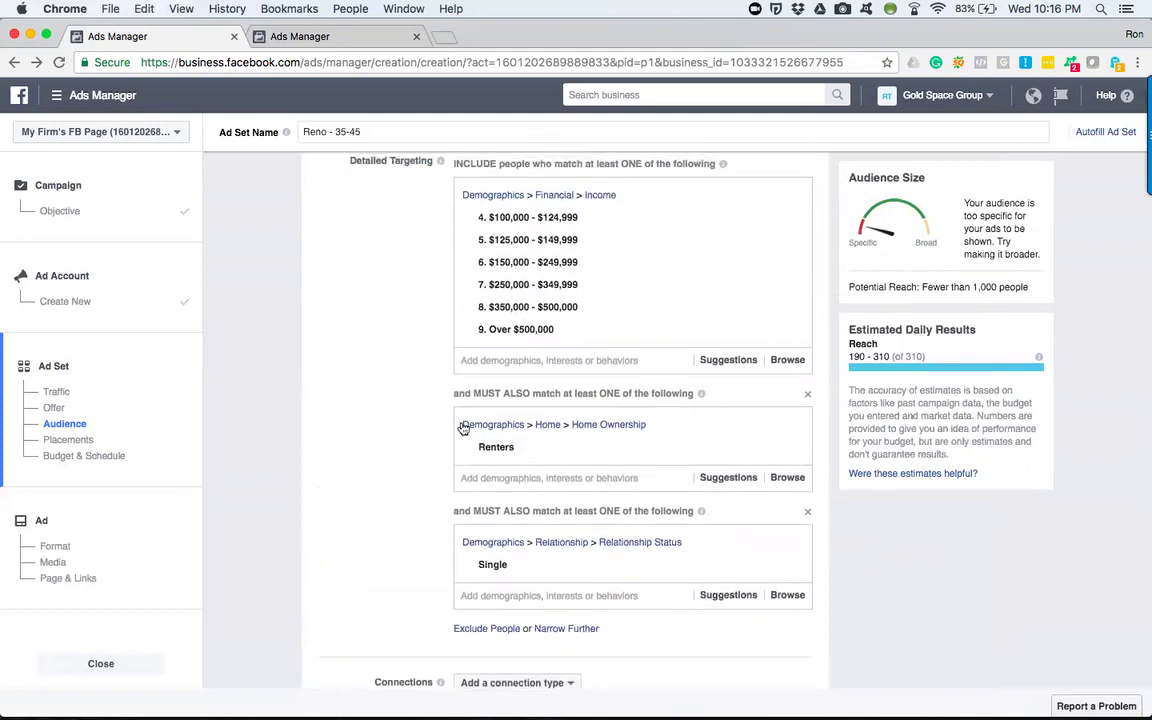
click(807, 394)
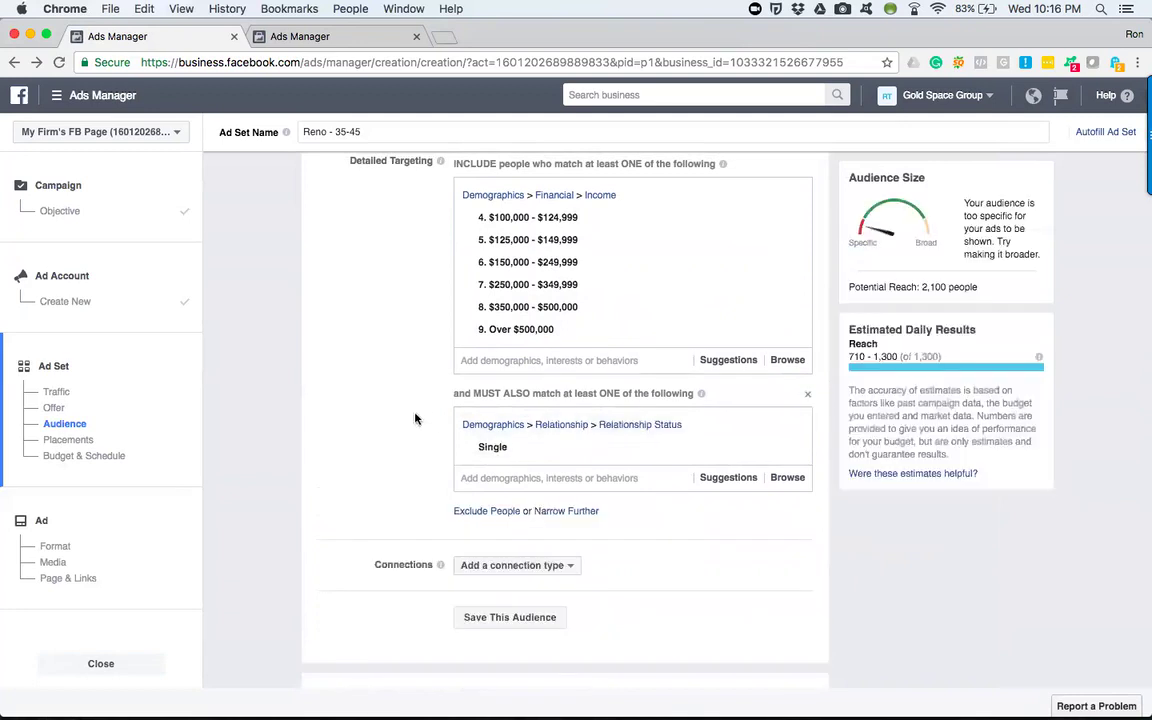
scroll(380, 427, up, 1)
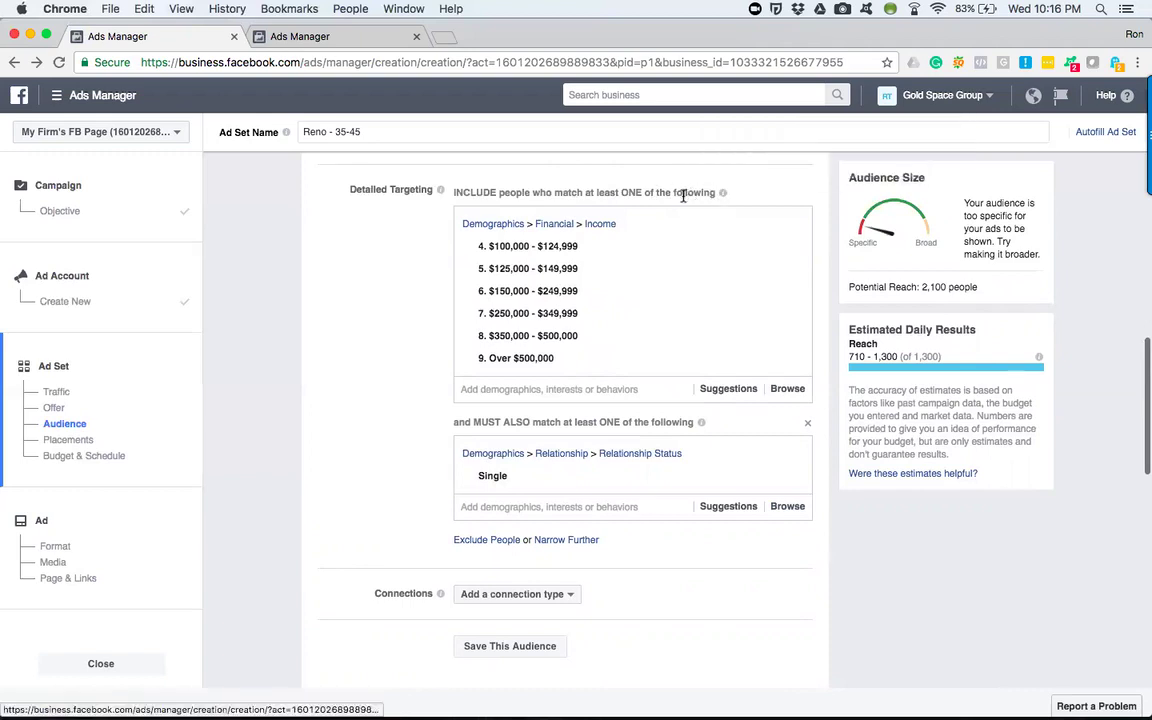
mouse_move(549, 247)
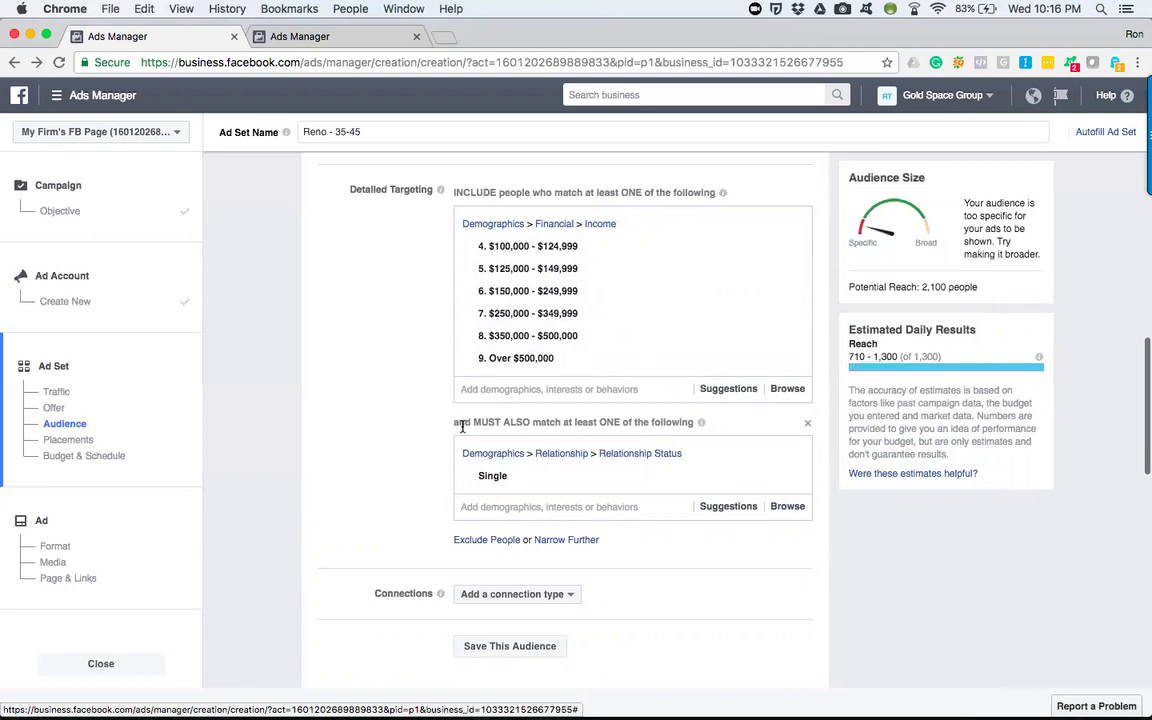
drag(474, 421, 524, 419)
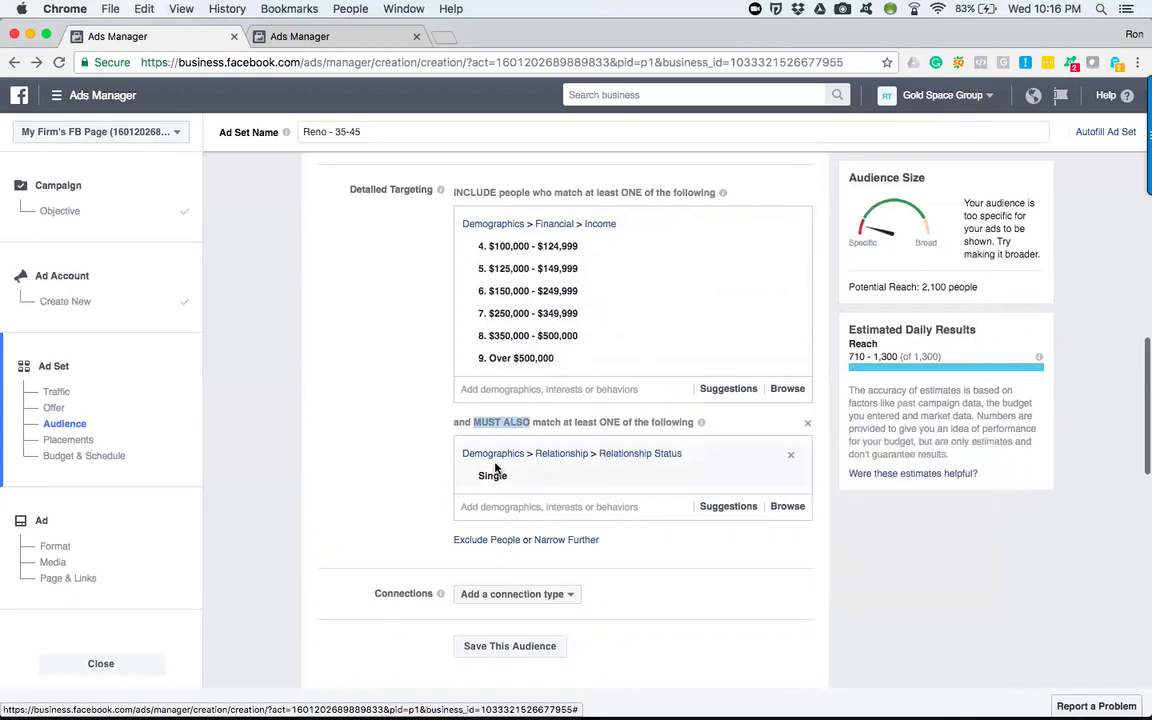
click(495, 506)
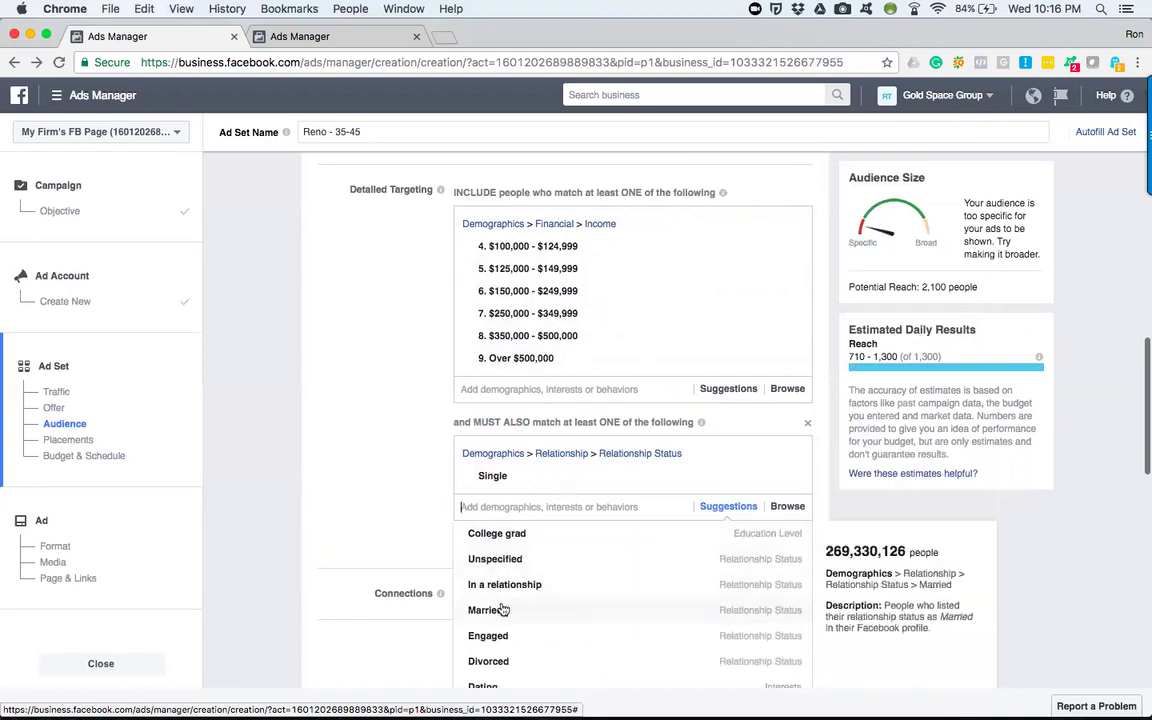
scroll(506, 600, down, 2)
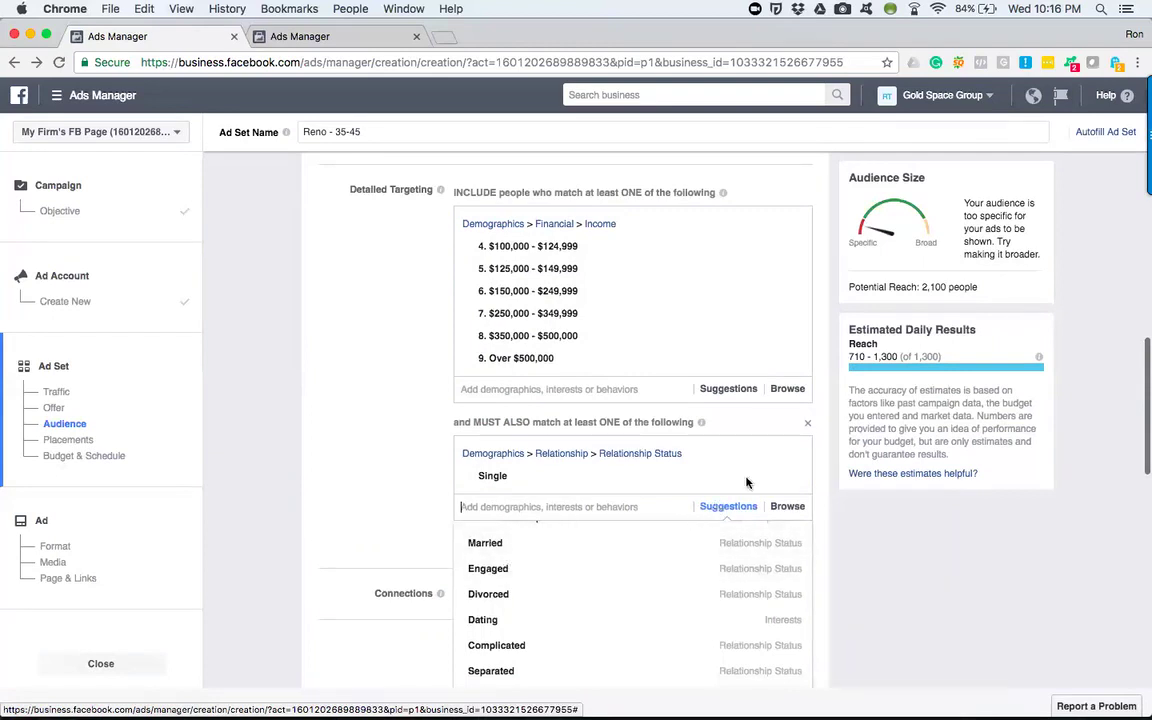
Replace Single with a must-also group of Married and Engaged relationship statuses
click(792, 480)
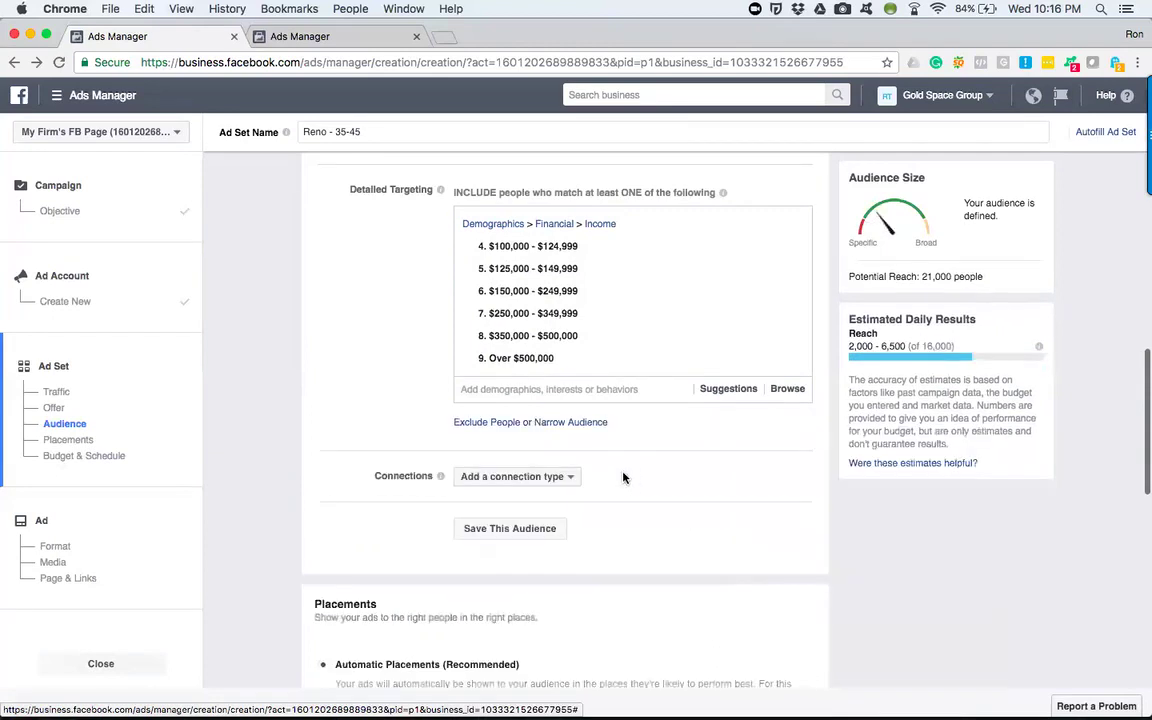
click(558, 423)
click(491, 448)
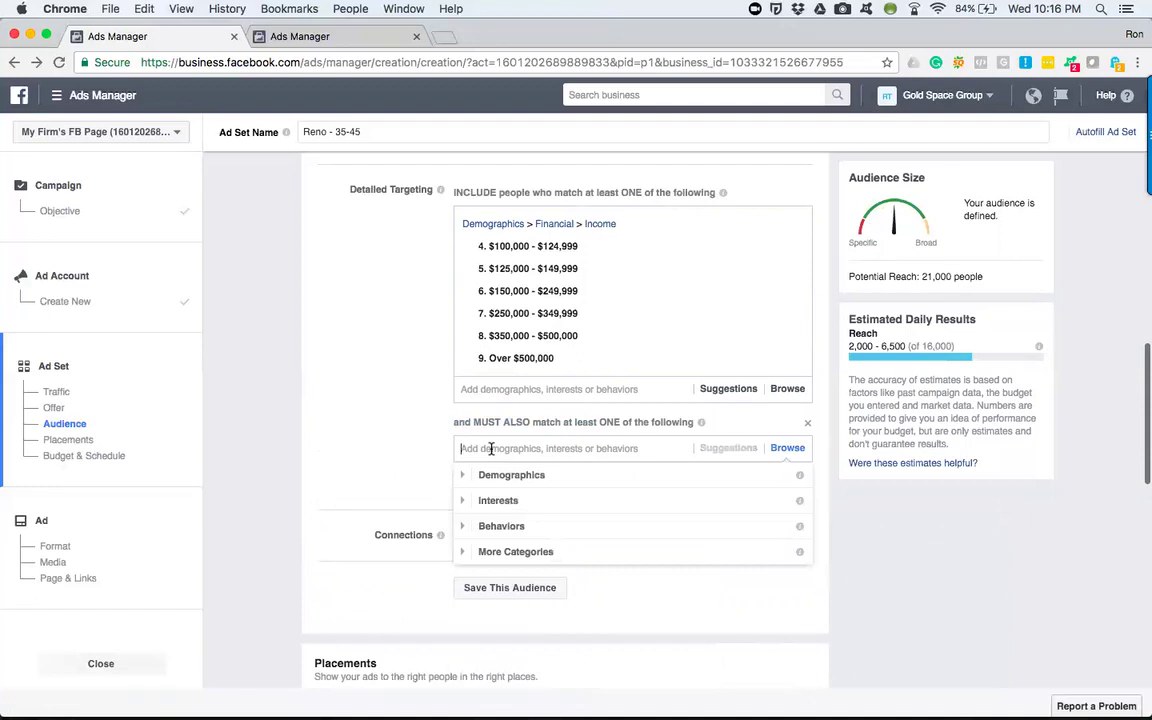
text(marri)
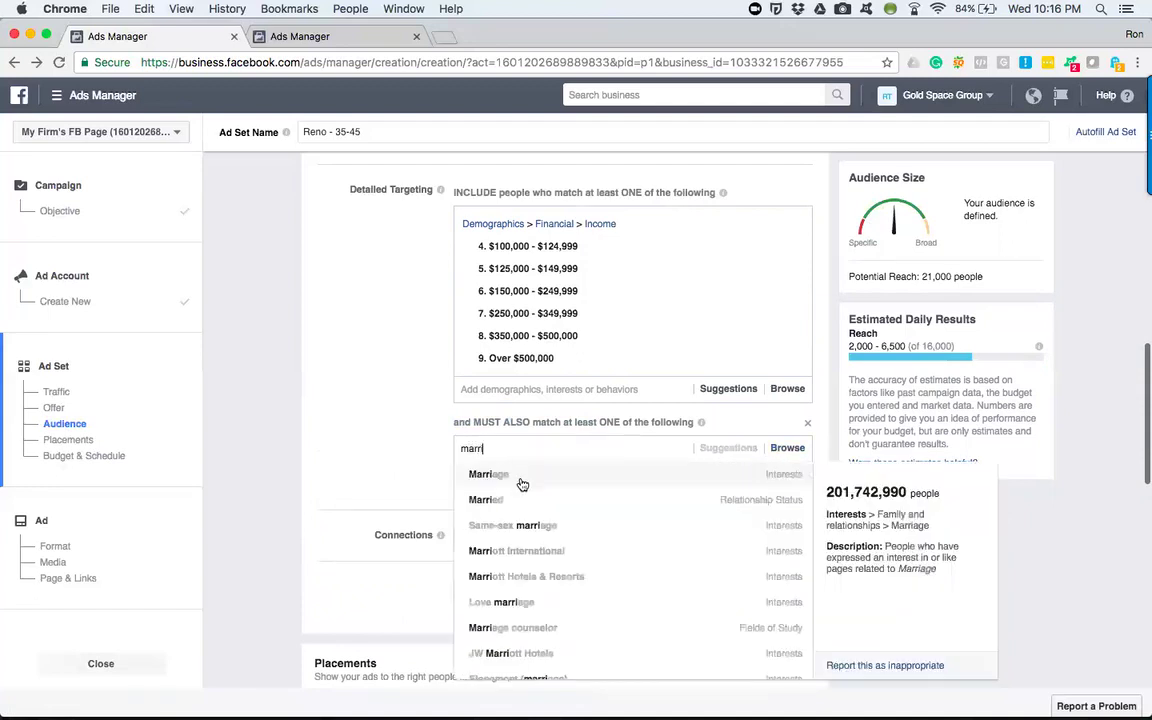
click(535, 500)
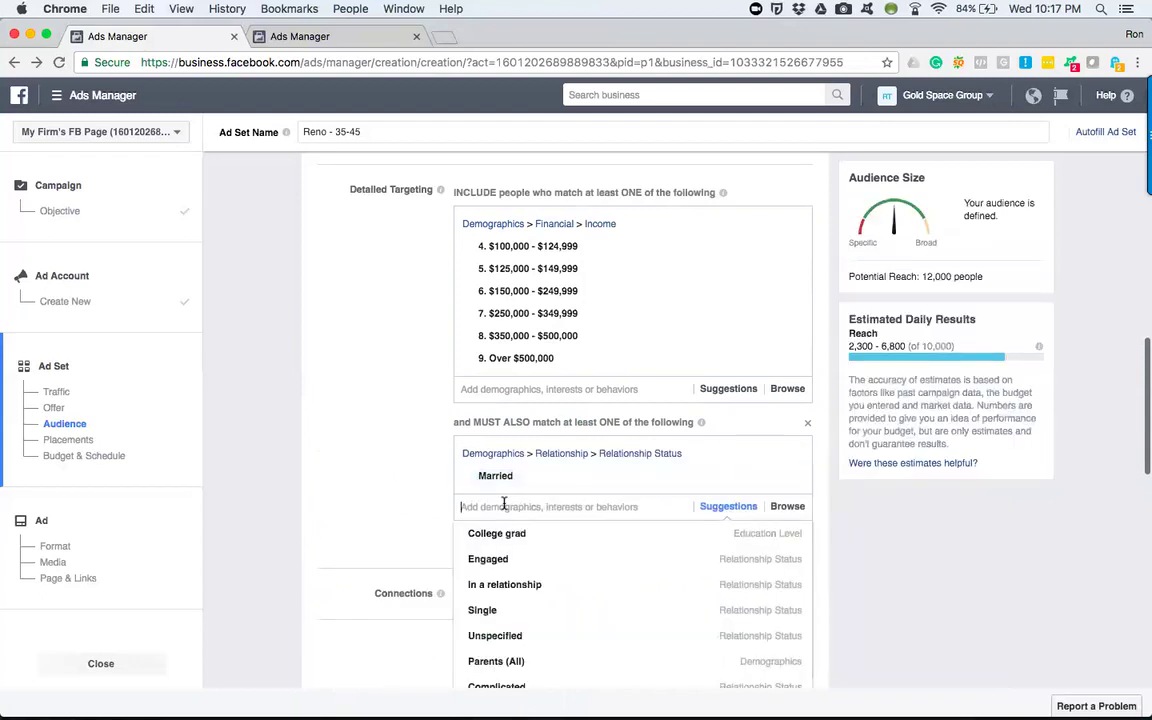
text(engage)
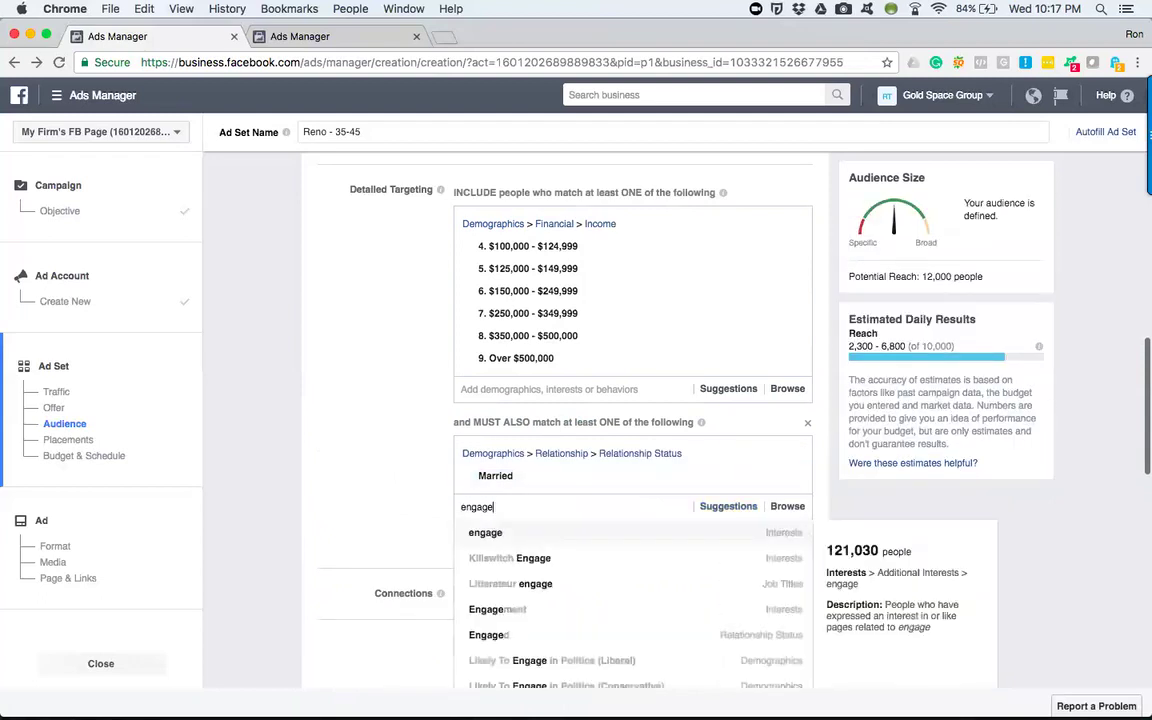
click(505, 634)
click(397, 497)
scroll(588, 400, down, 1)
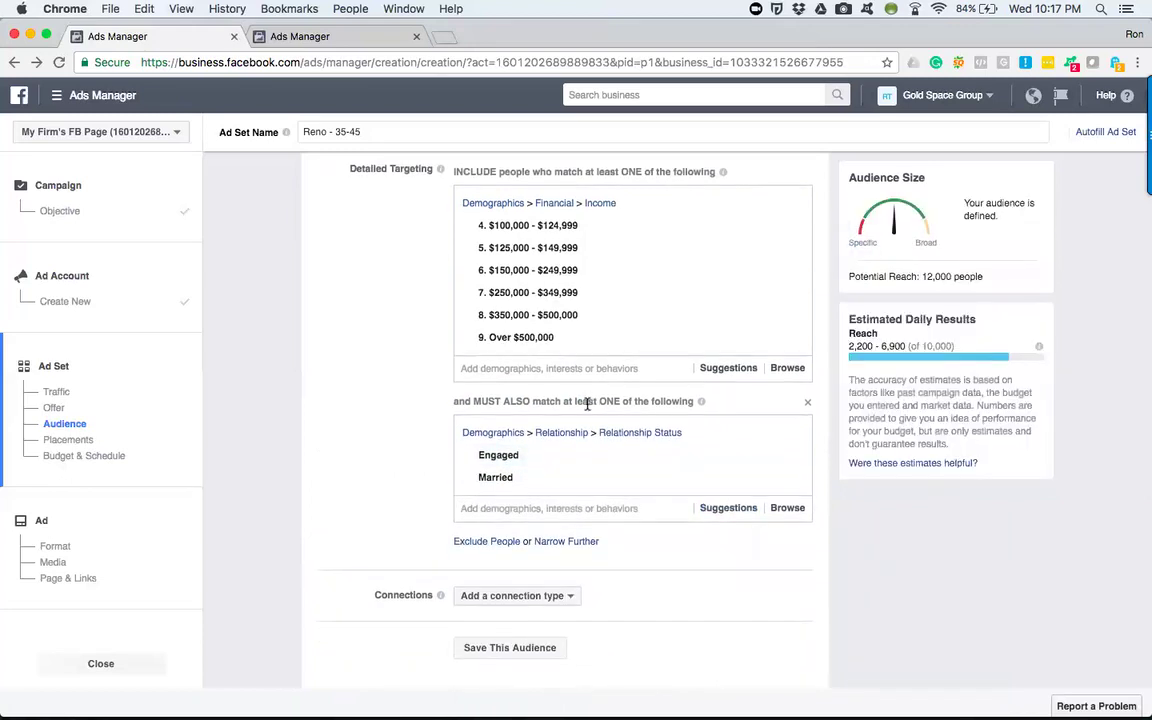
mouse_move(495, 478)
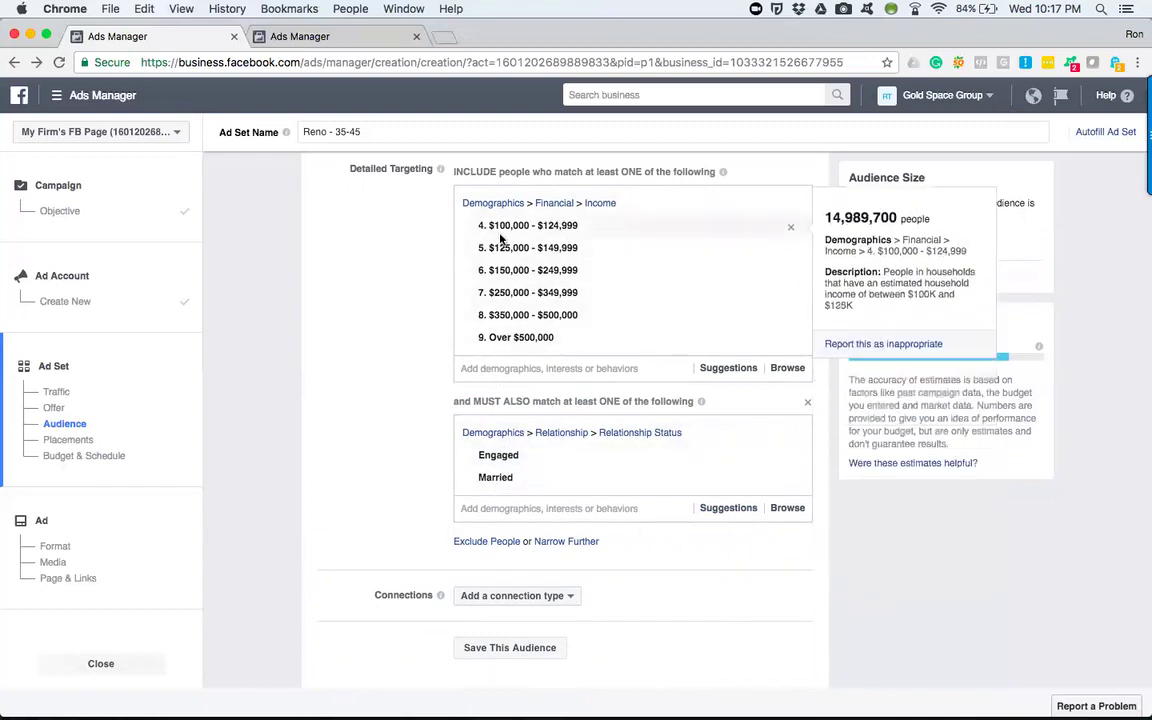
mouse_move(481, 302)
mouse_move(510, 456)
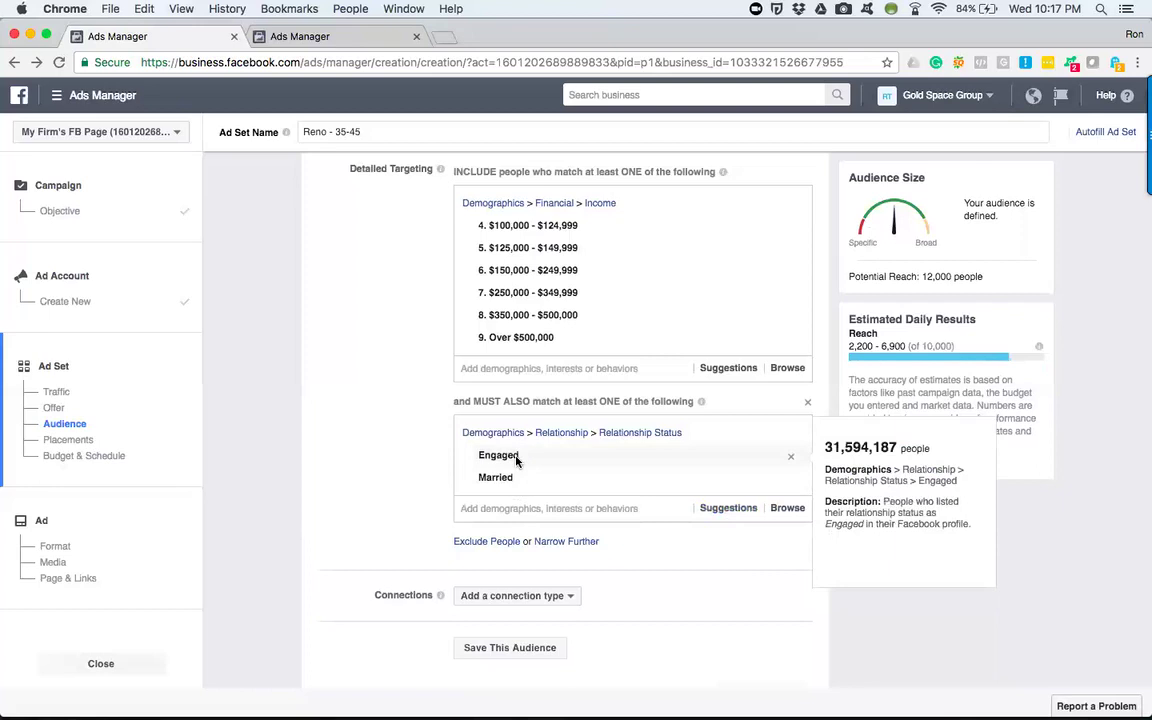
Remove the Engaged/Married group and add Married to the included income targeting
click(809, 404)
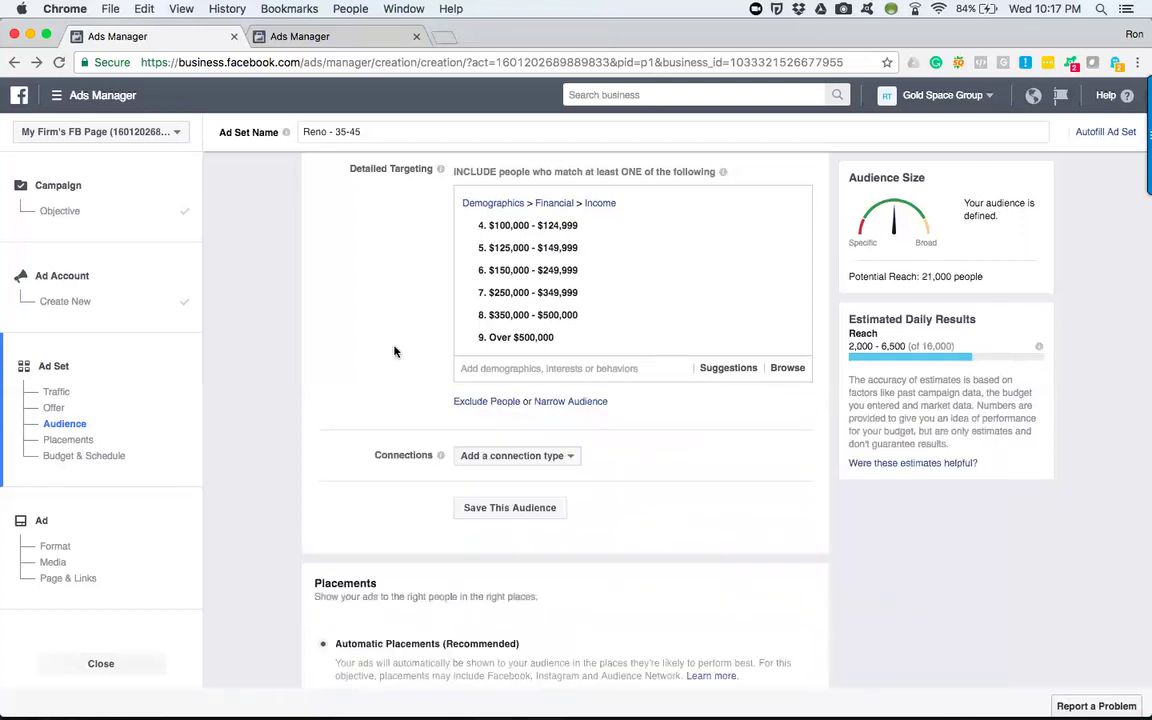
scroll(394, 351, up, 1)
mouse_move(581, 303)
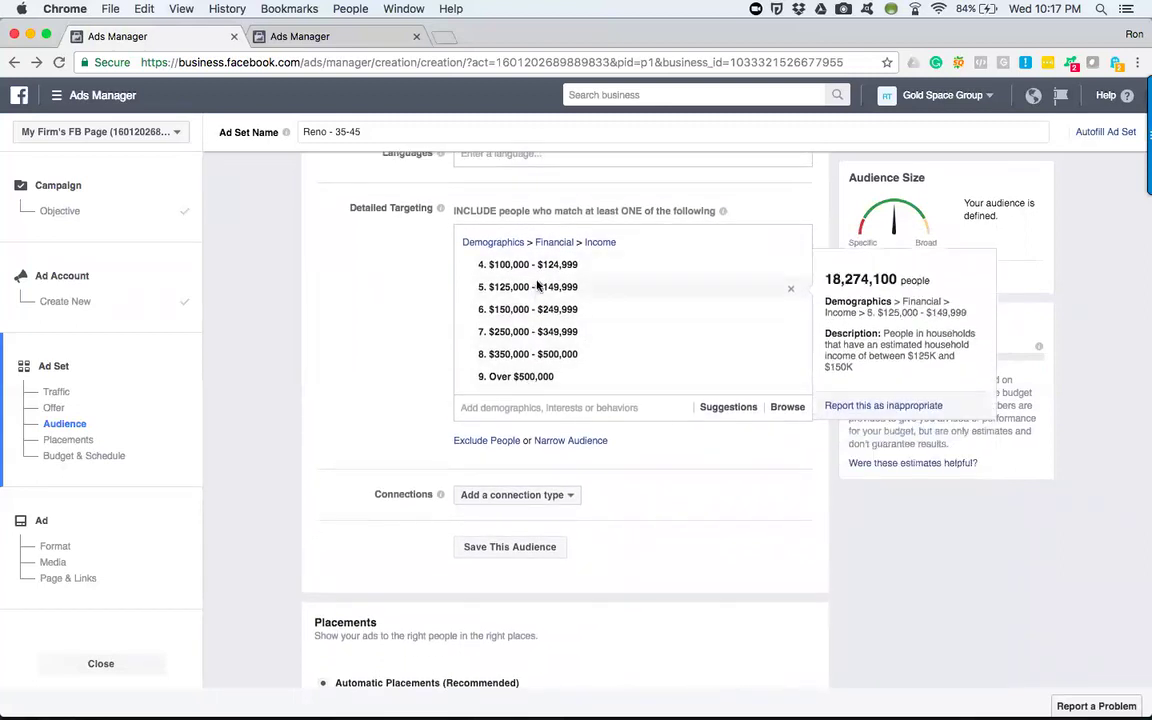
click(491, 408)
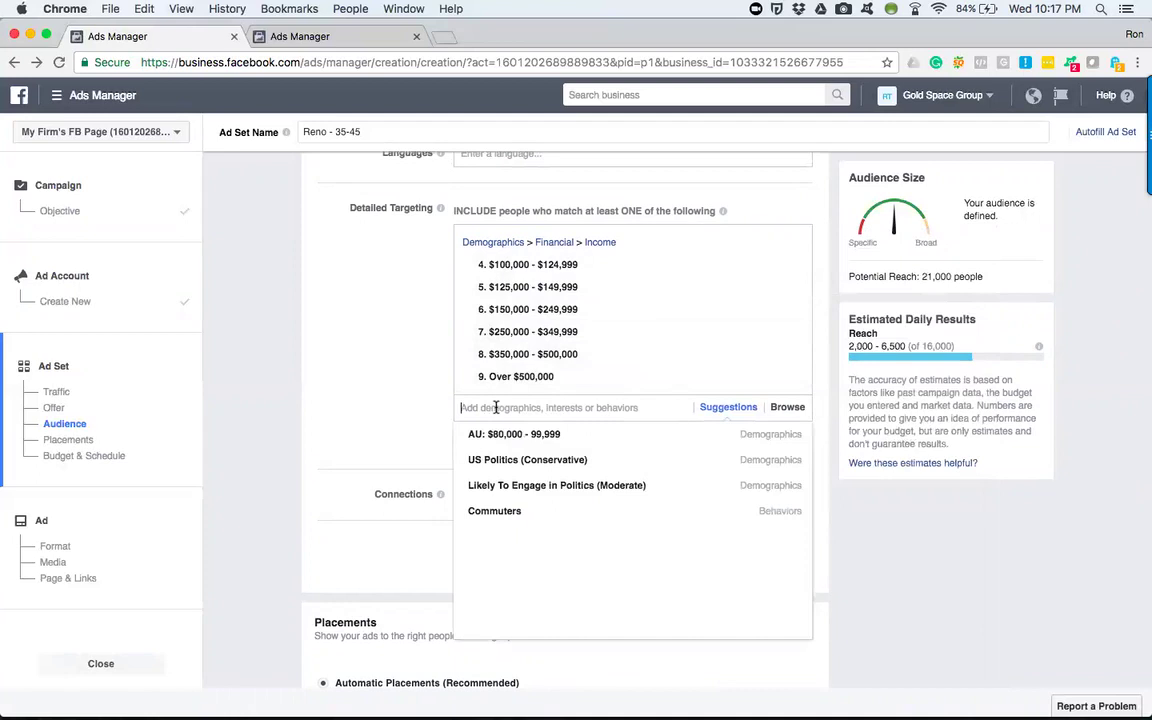
text(marrie)
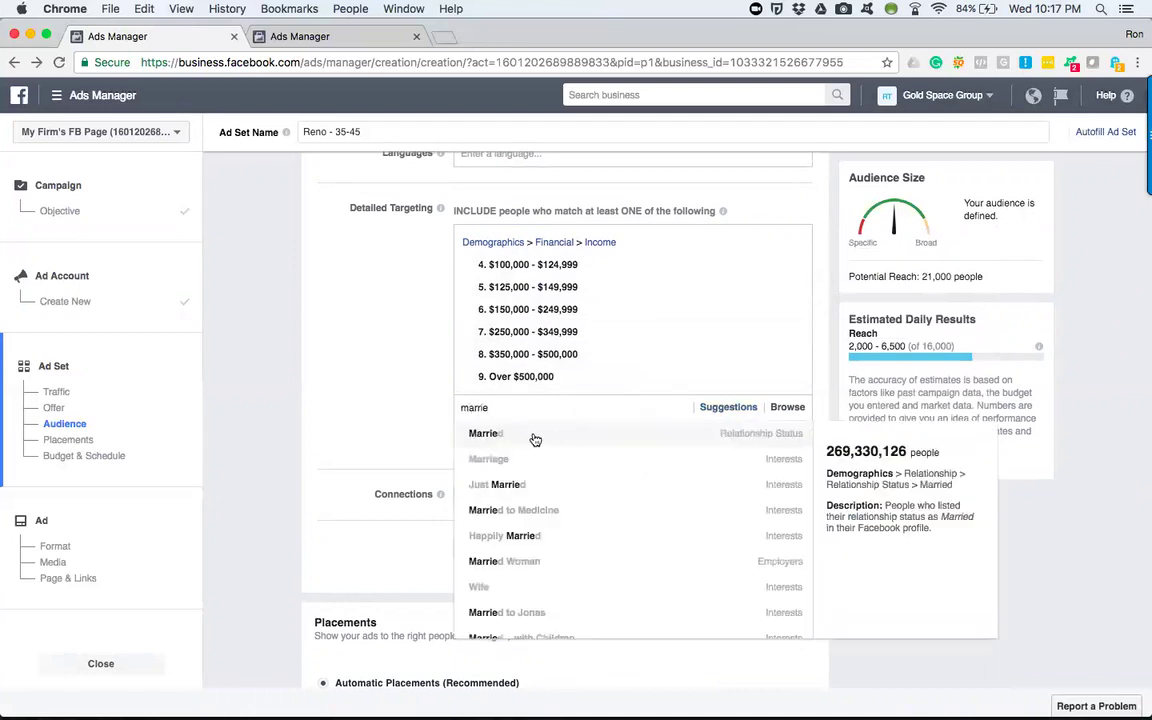
click(535, 440)
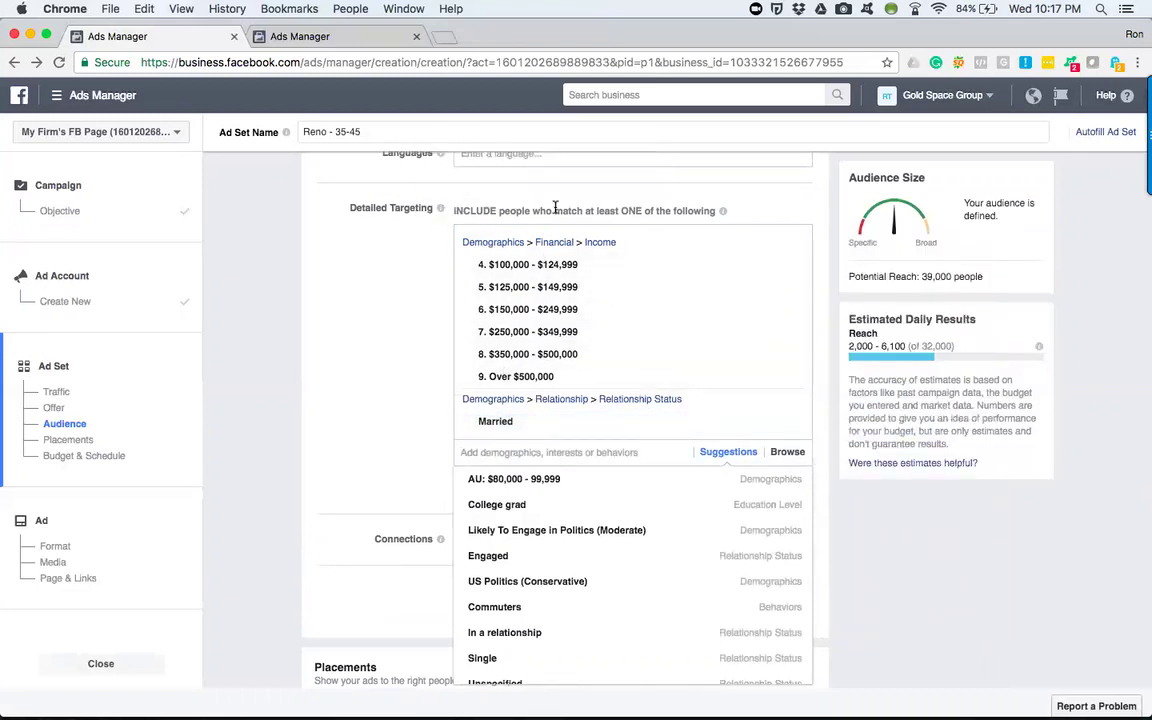
click(320, 338)
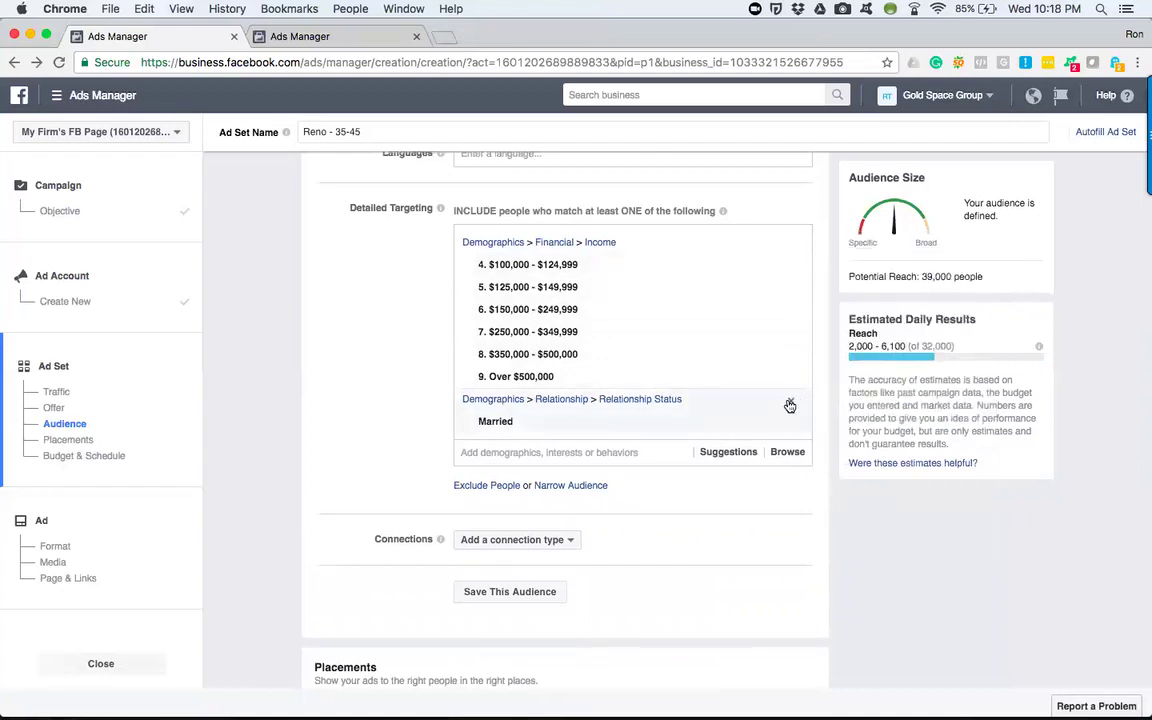
Move Married (Relationship Status) out of Include into its own must-also group, cutting reach to 12,000
click(789, 404)
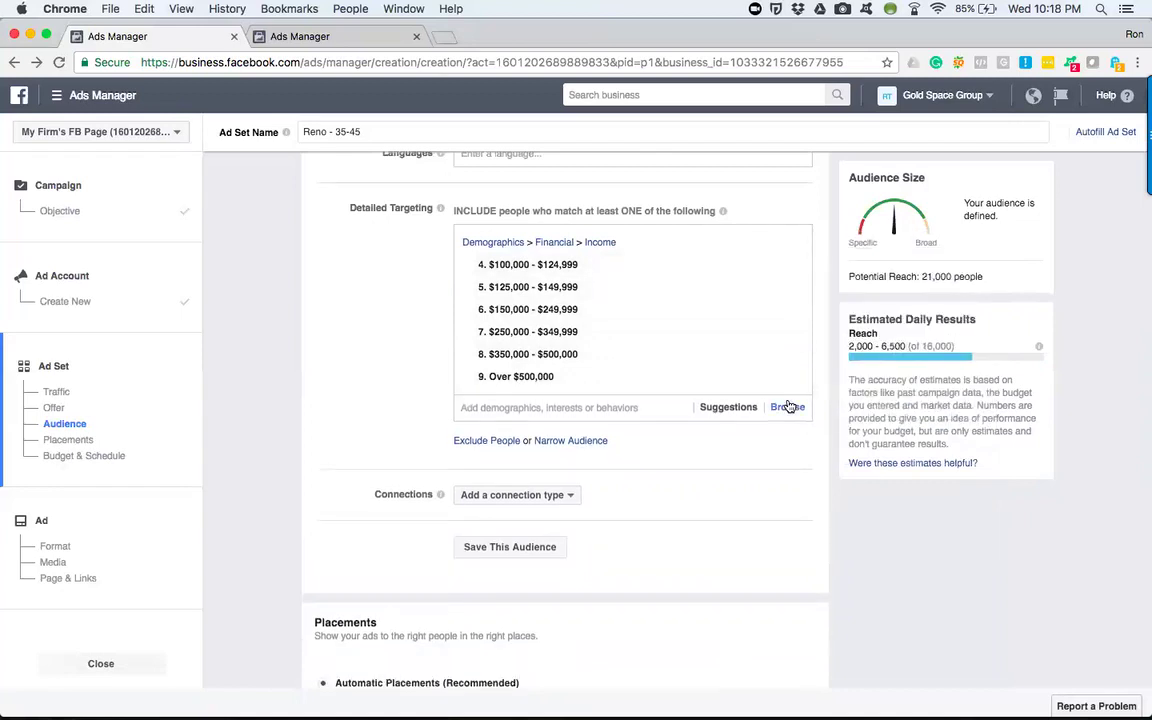
click(571, 441)
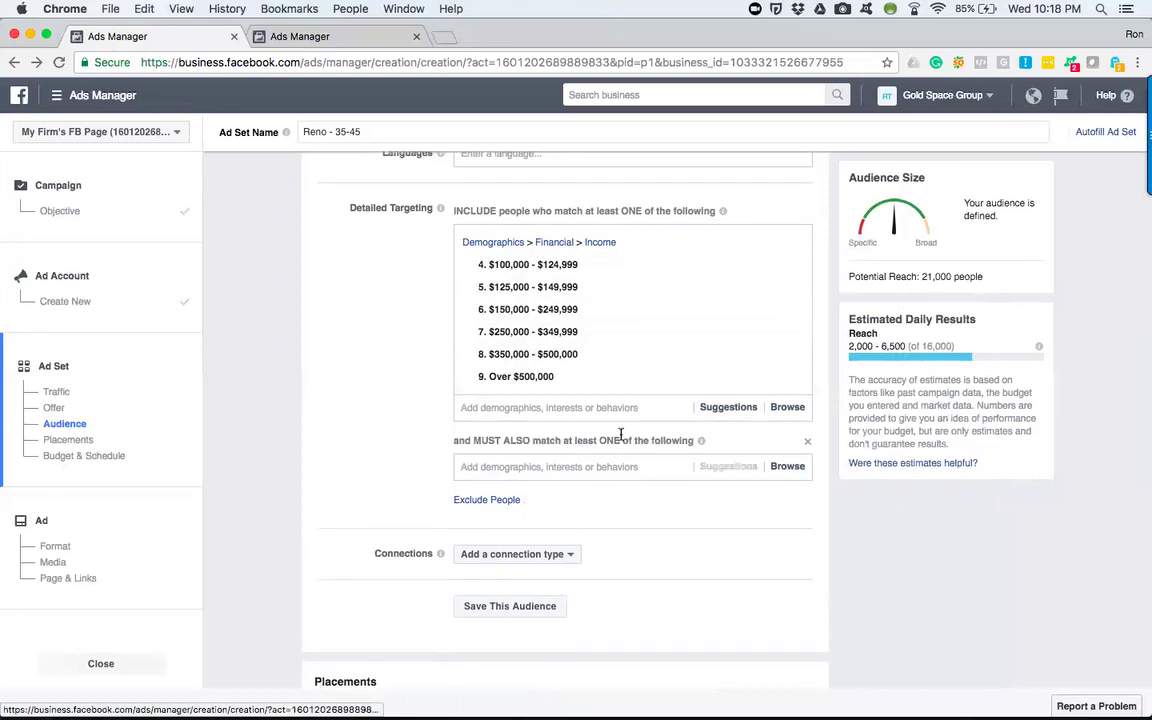
text(married)
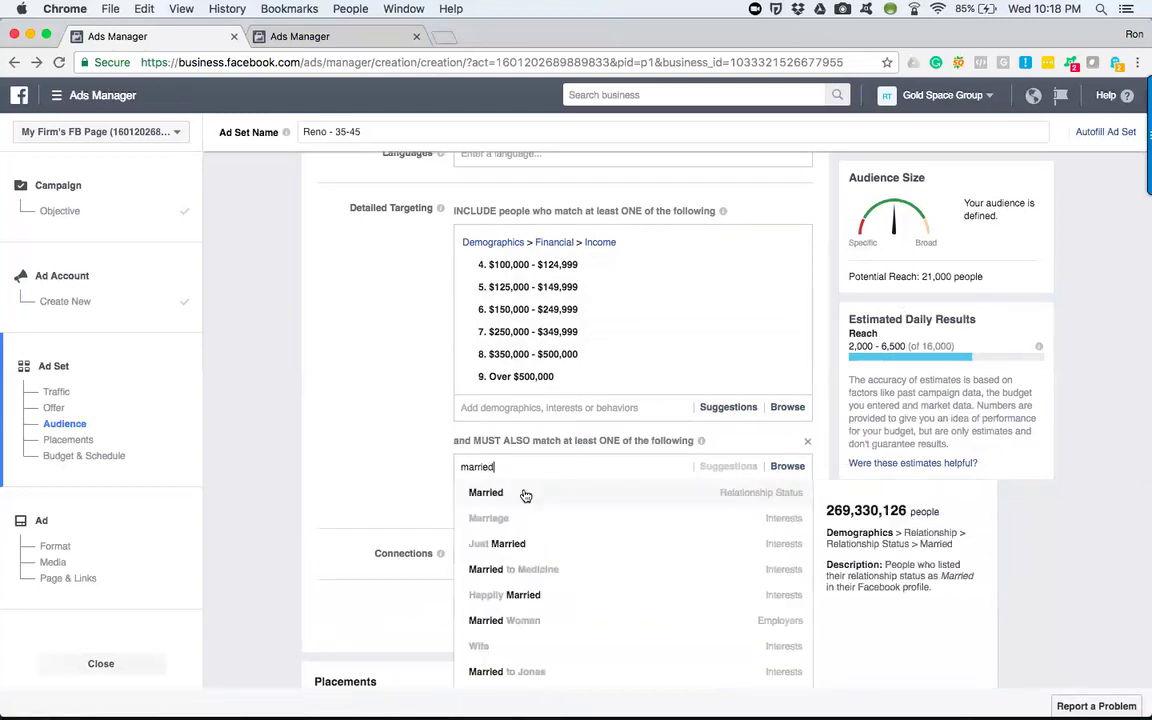
click(524, 494)
click(393, 327)
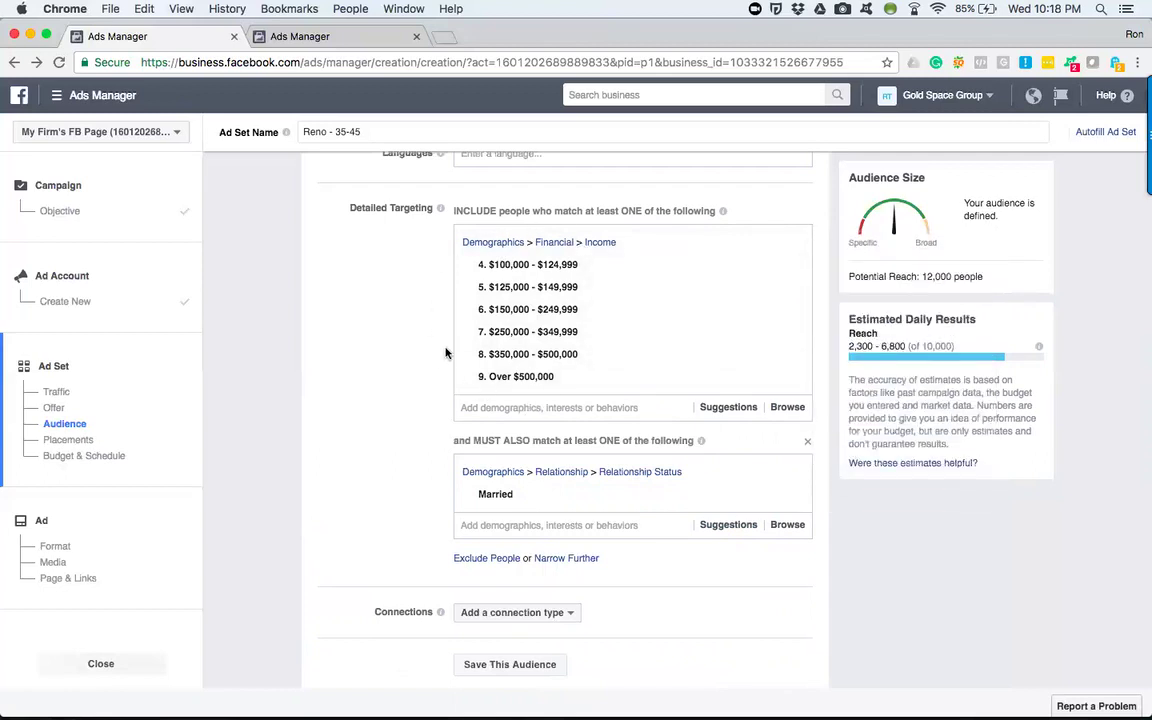
mouse_move(538, 289)
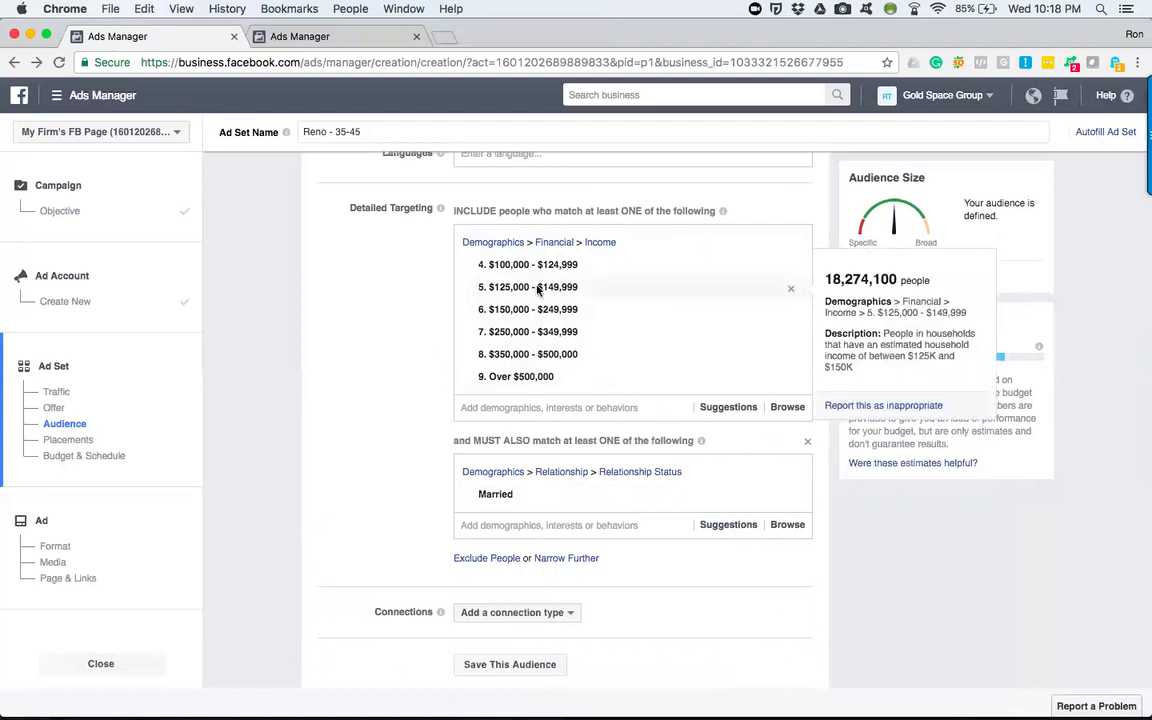
mouse_move(522, 343)
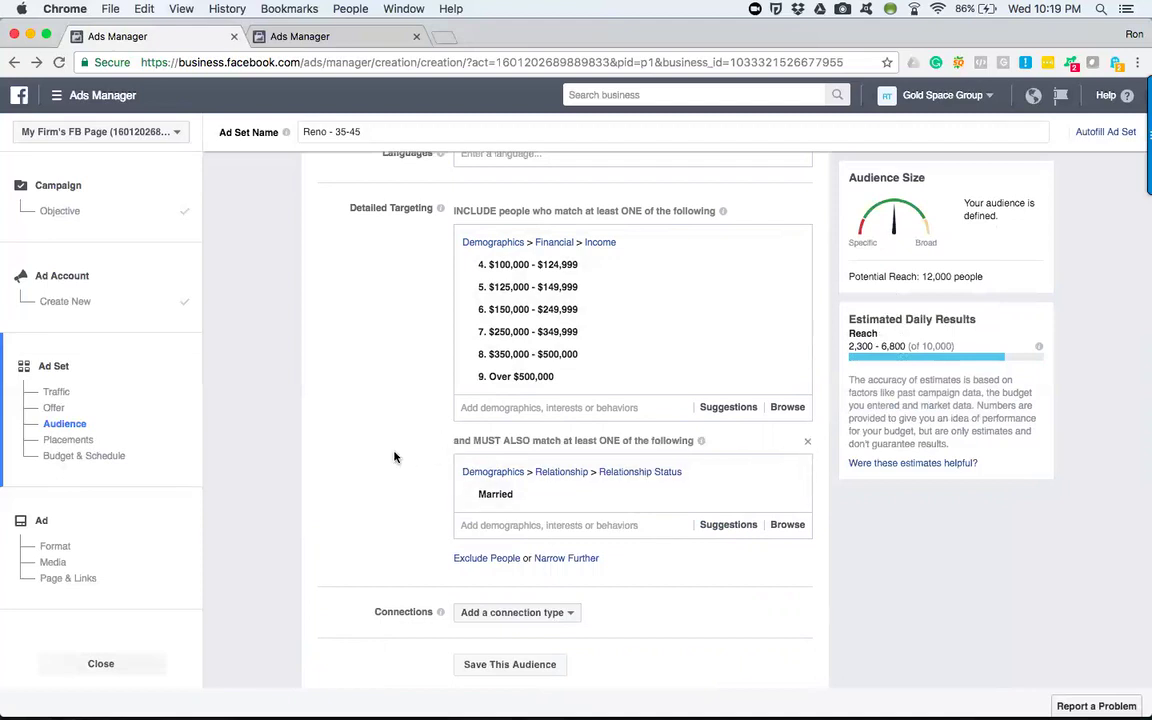
Start an exclusion group and browse to Demographics > Financial > Income
scroll(394, 457, down, 1)
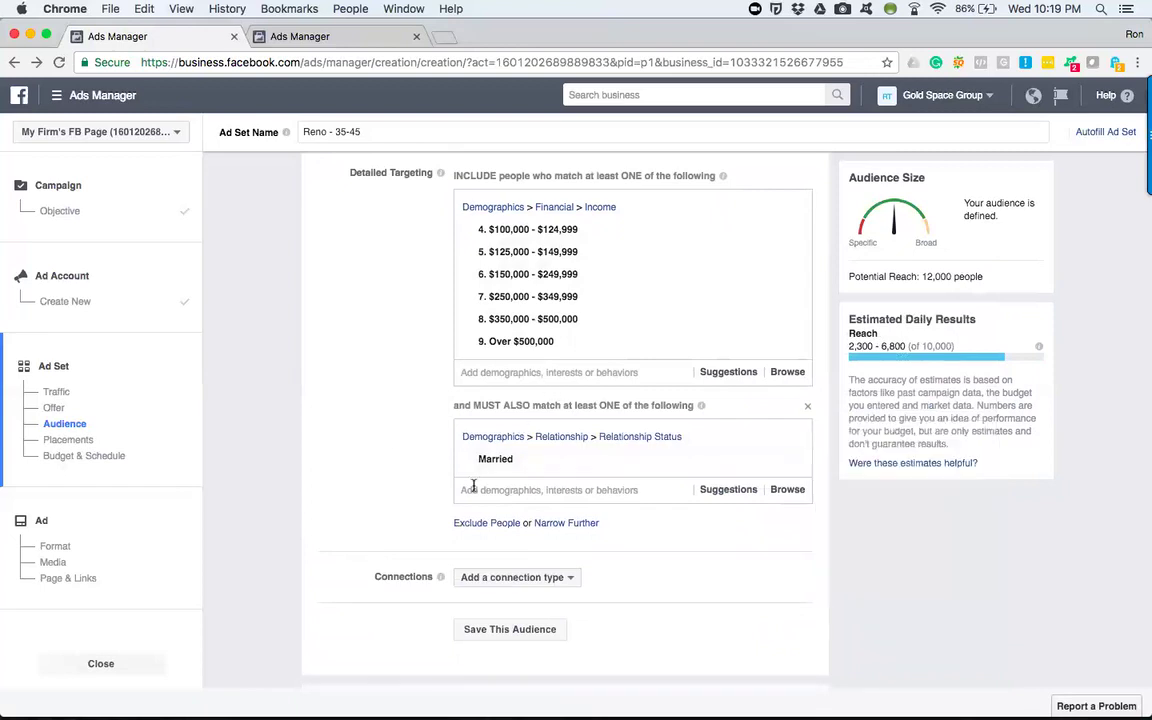
click(475, 525)
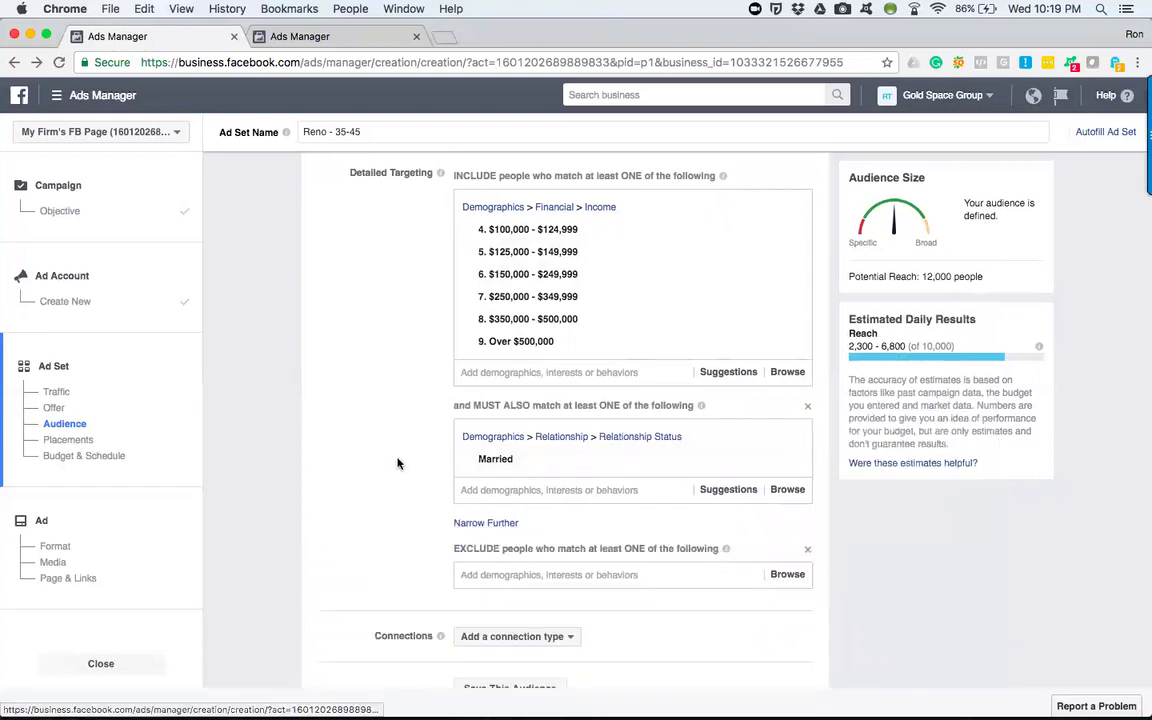
scroll(400, 486, down, 1)
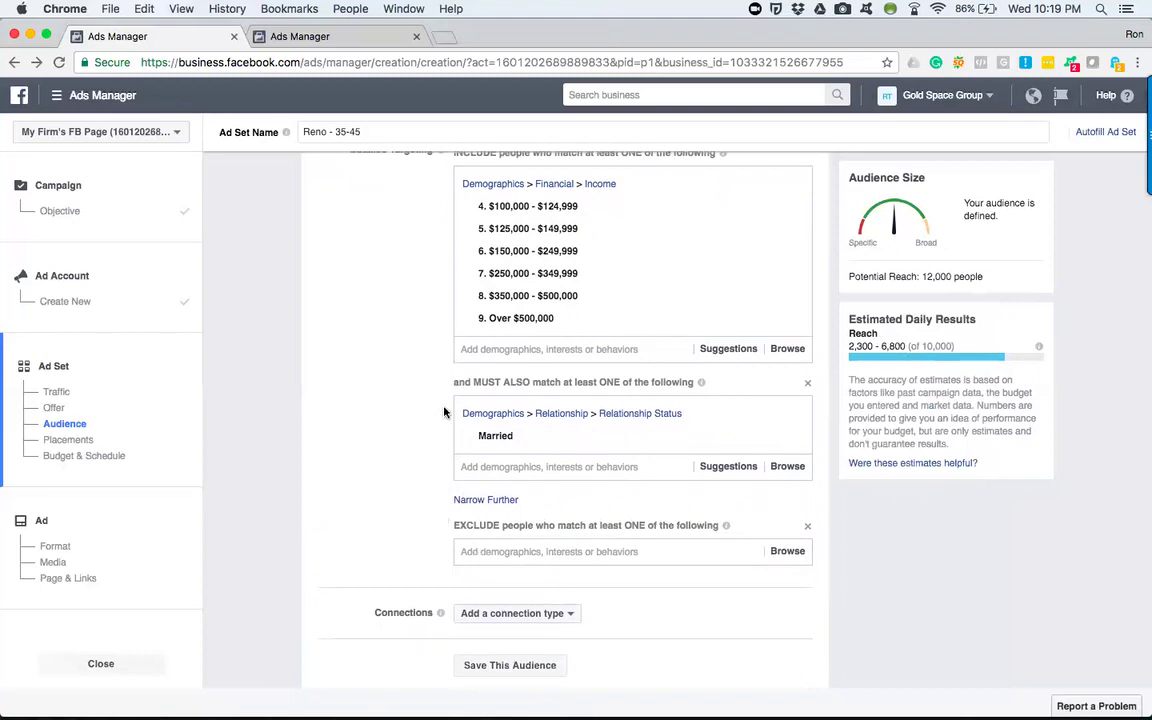
scroll(416, 350, up, 1)
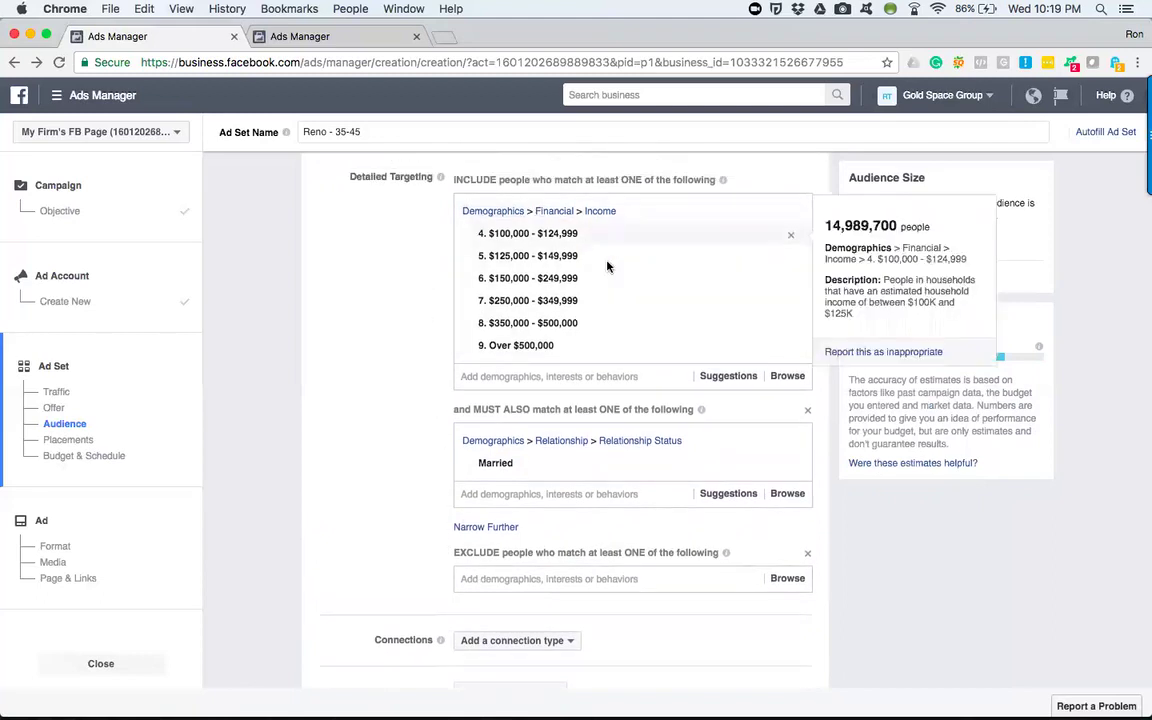
scroll(420, 432, down, 3)
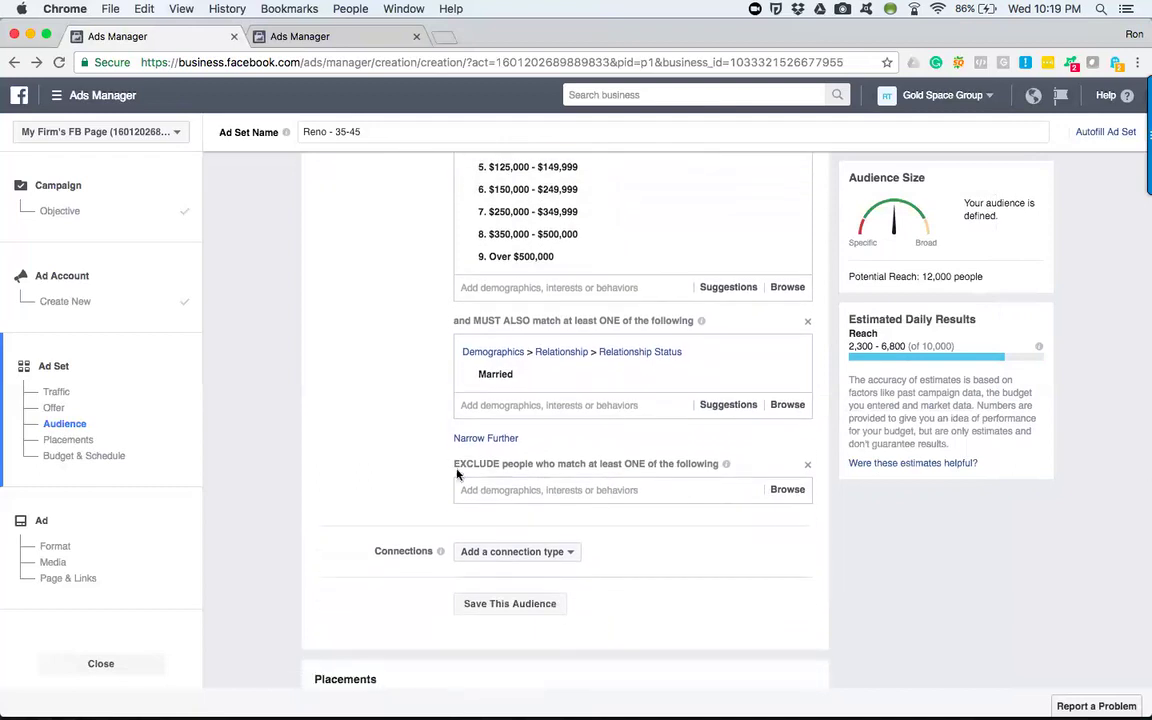
click(480, 489)
click(463, 517)
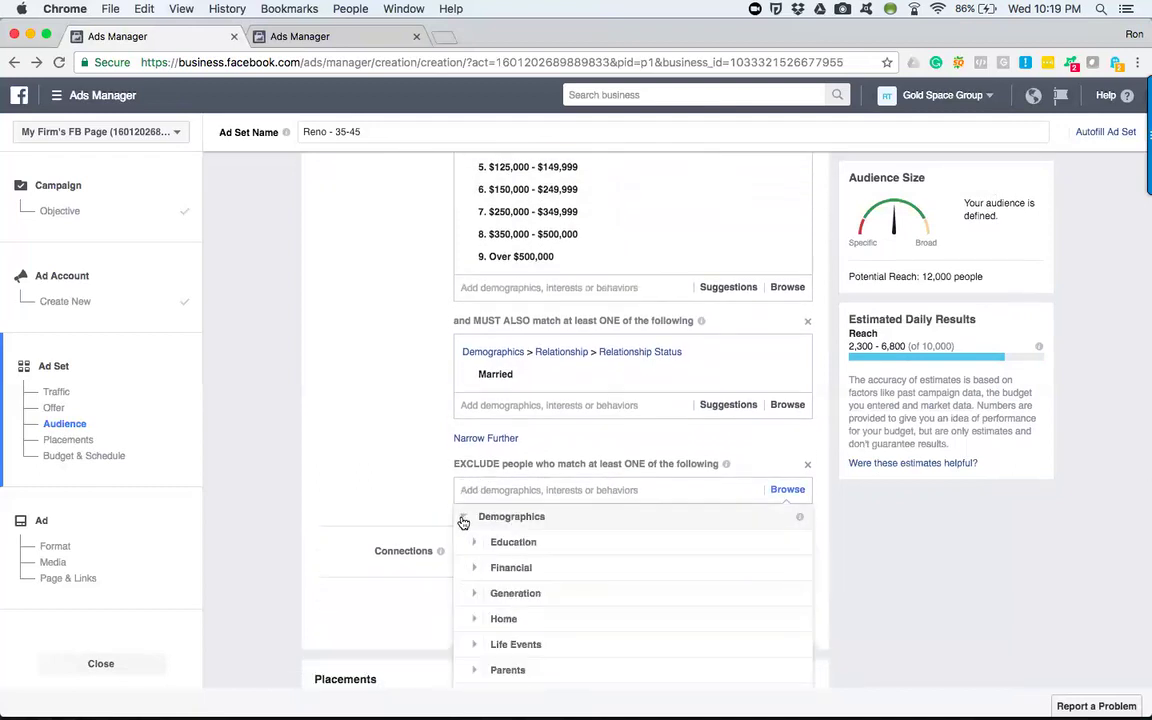
click(472, 570)
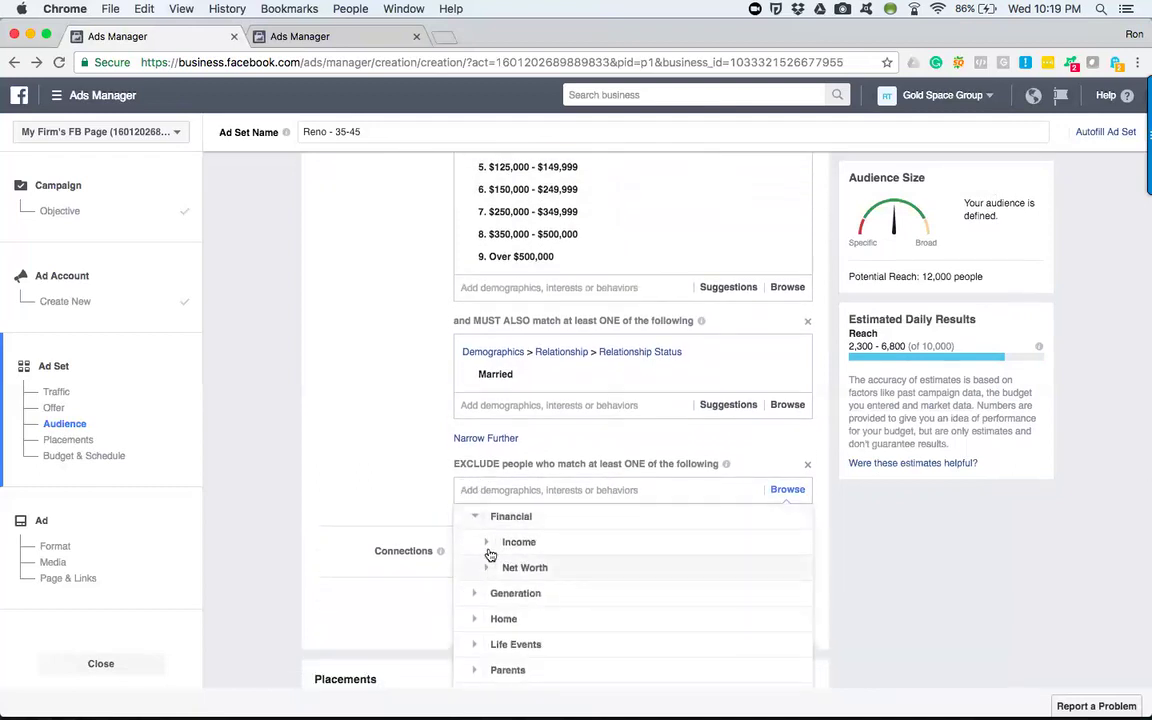
click(484, 543)
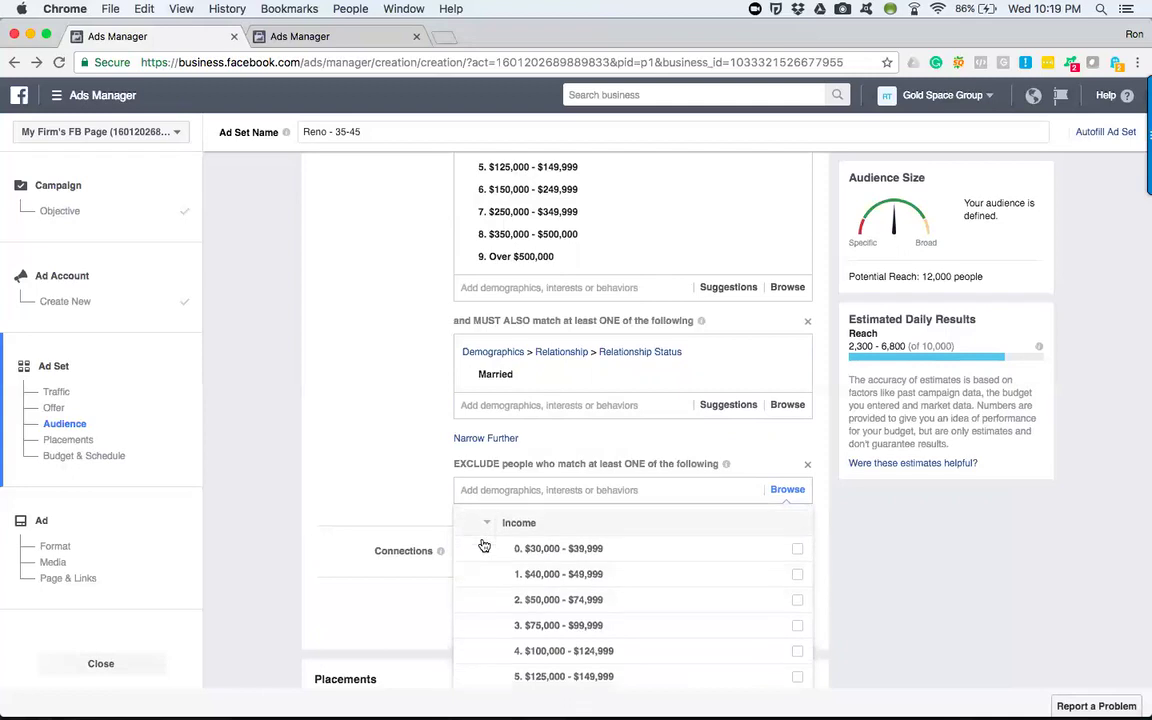
Exclude the four income ranges from $30,000 - $39,999 through $75,000 - $99,999
click(797, 544)
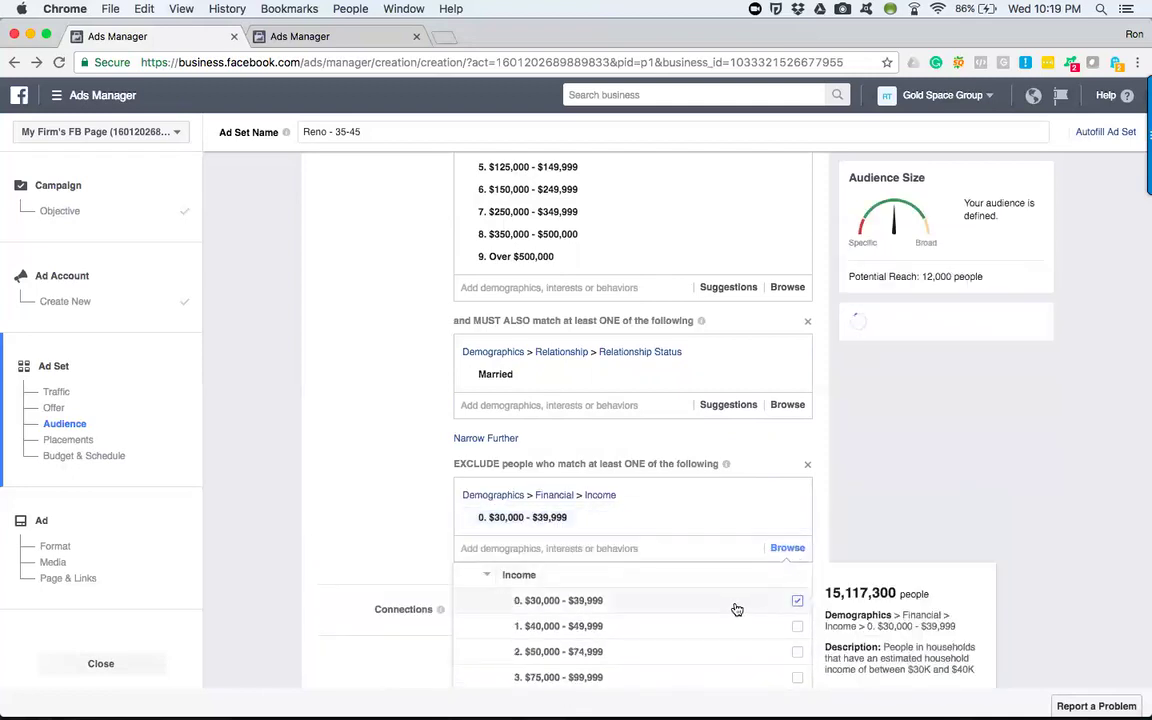
click(798, 600)
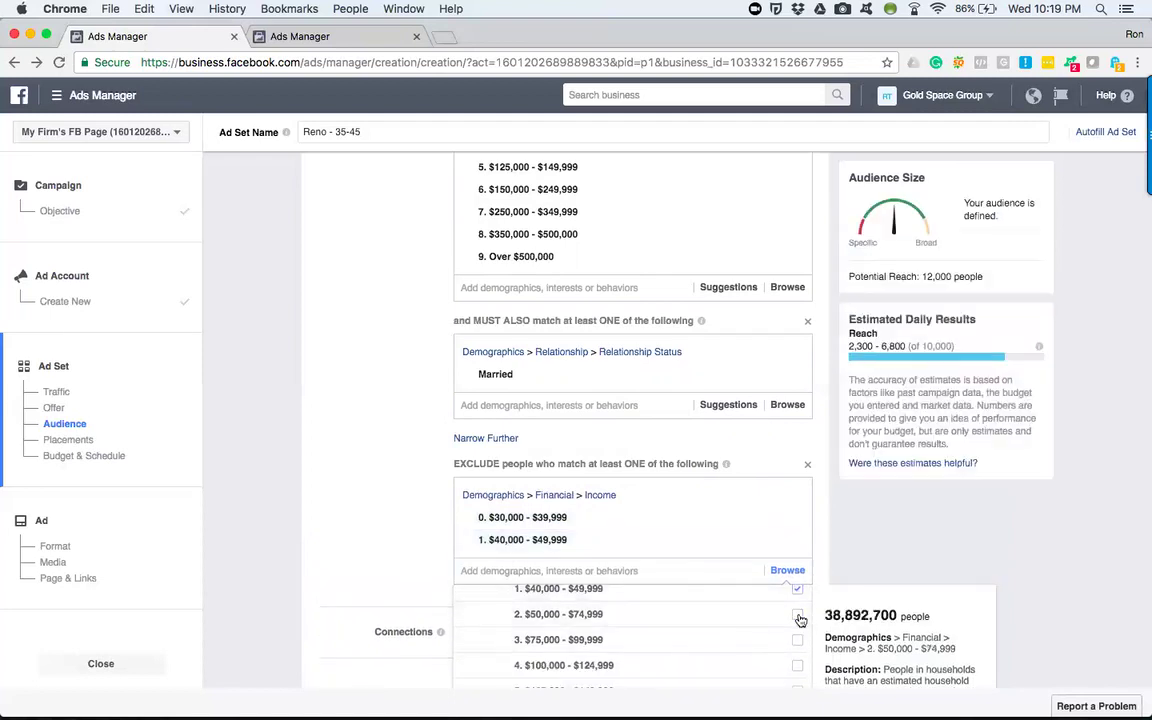
click(798, 617)
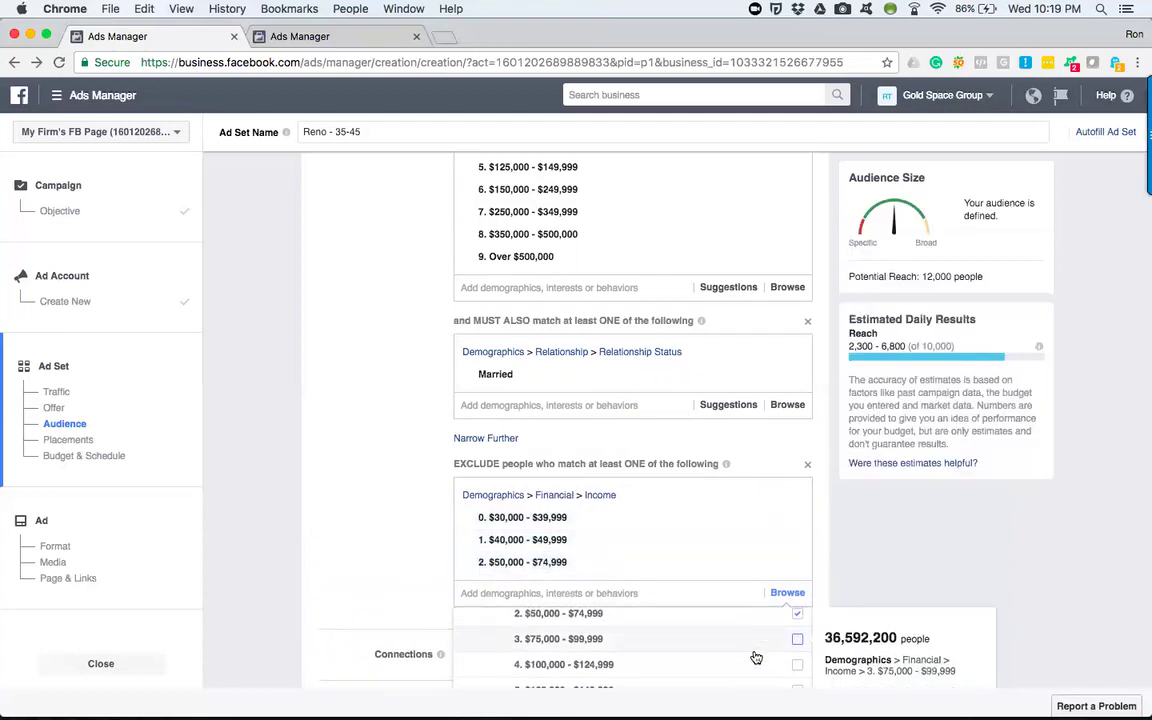
click(794, 641)
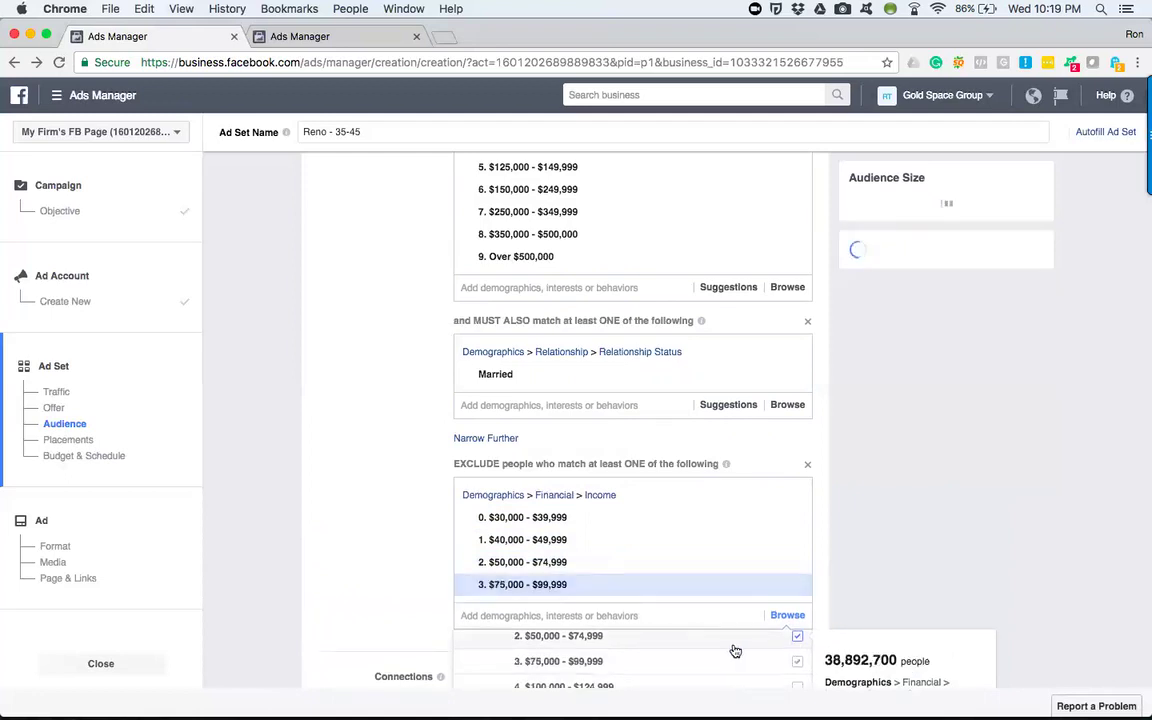
scroll(370, 546, down, 2)
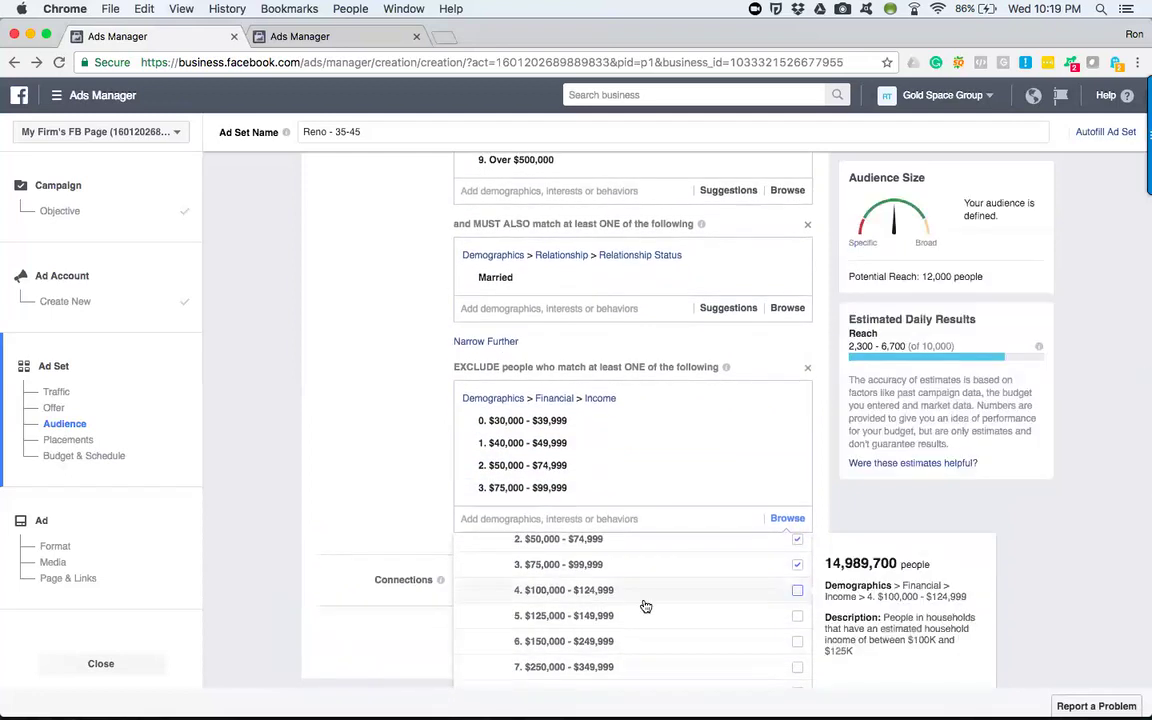
scroll(646, 607, up, 3)
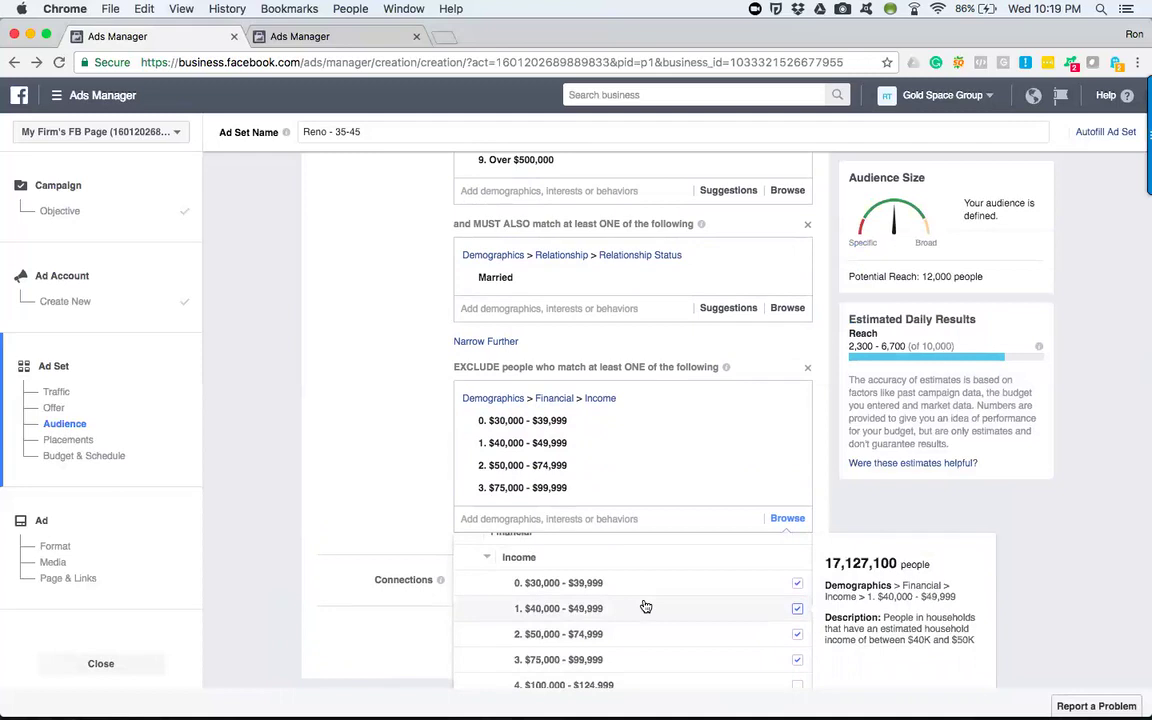
click(372, 484)
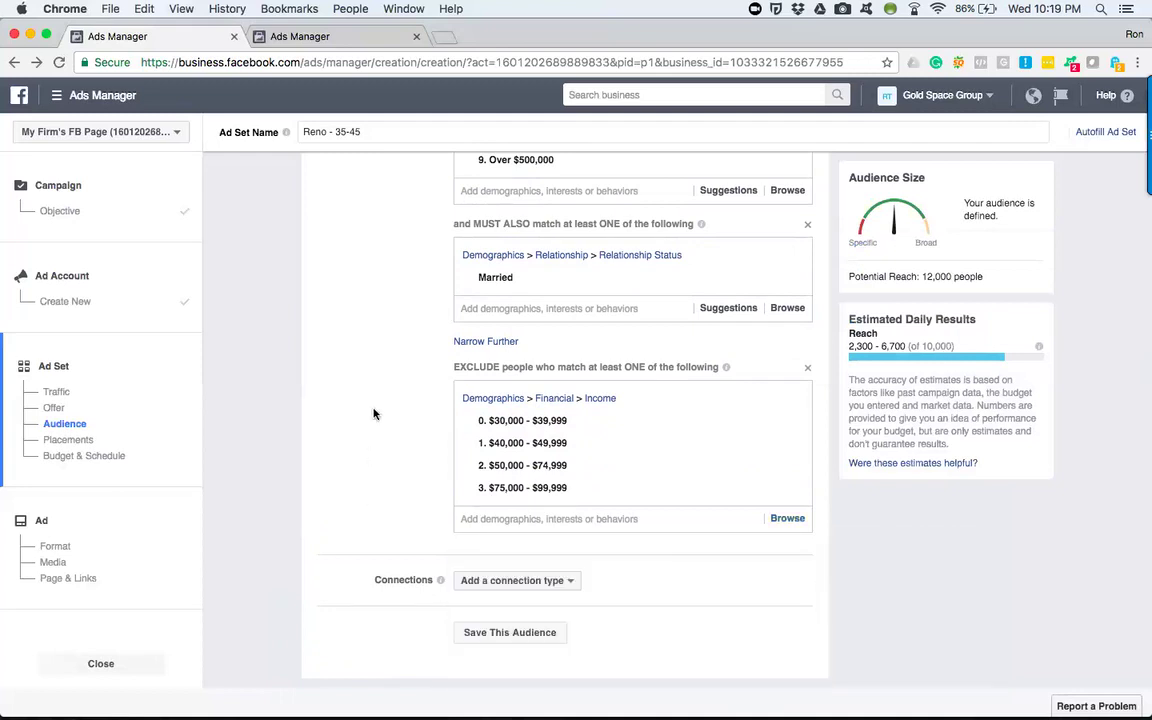
scroll(373, 411, up, 1)
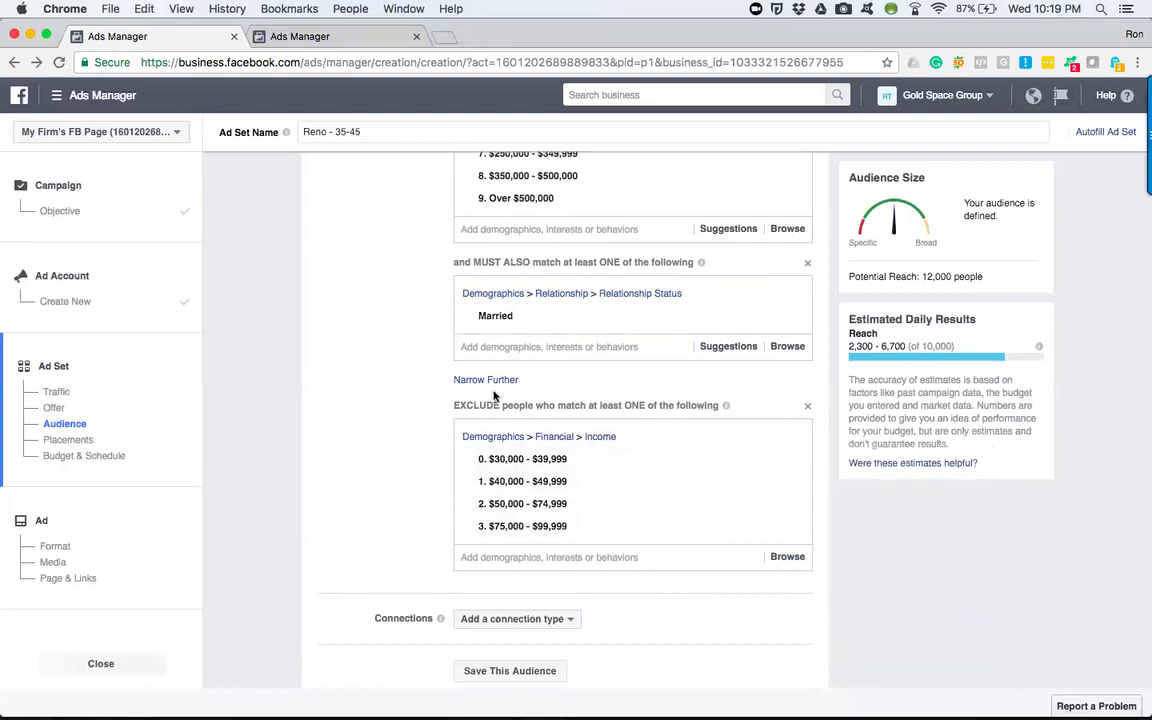
mouse_move(519, 507)
mouse_move(548, 462)
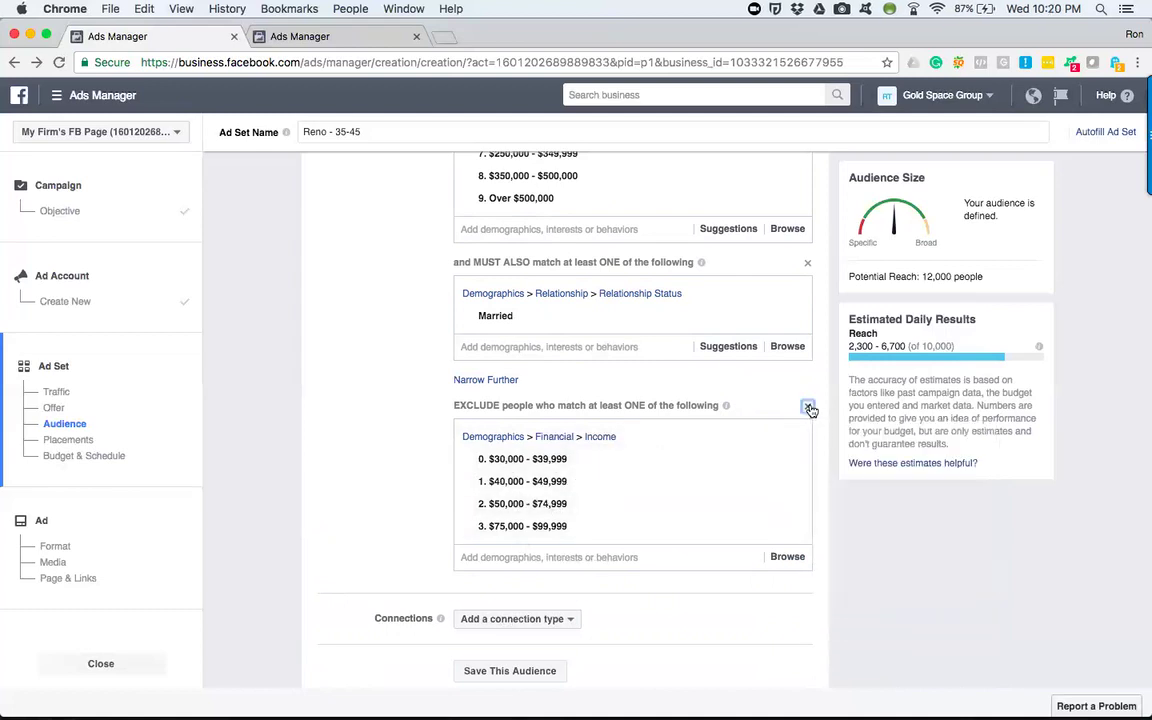
Swap the income exclusion for Parents (All), dropping potential reach to 6,000
click(808, 407)
click(500, 380)
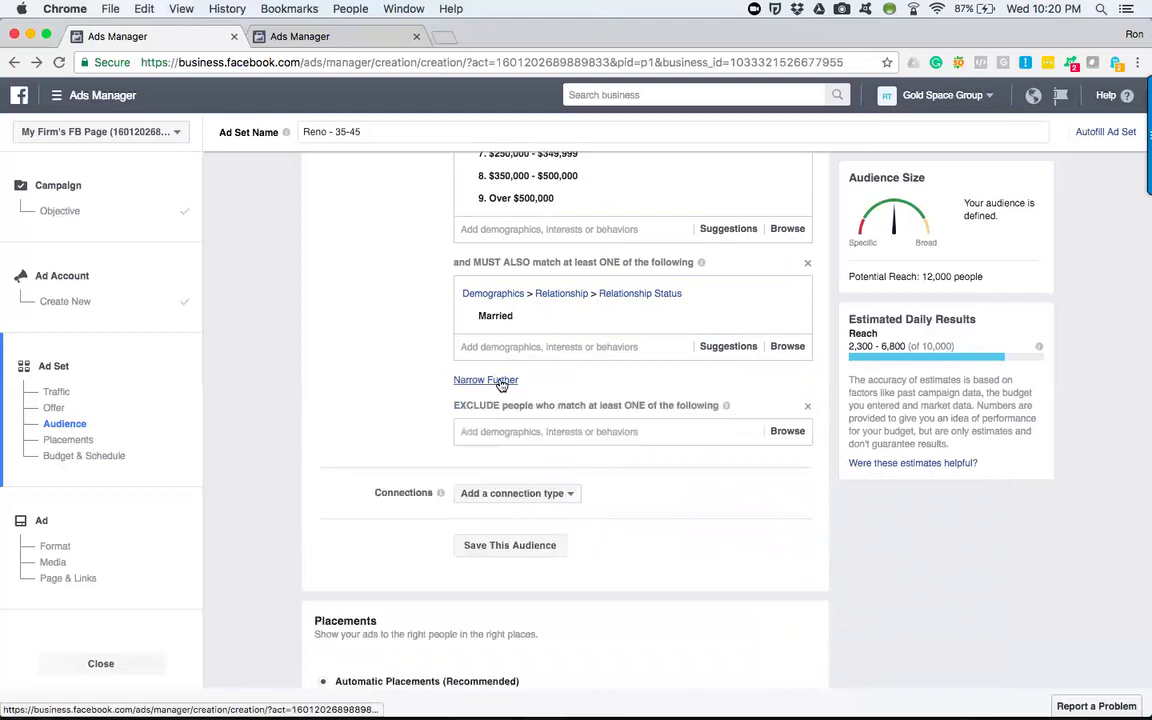
click(493, 431)
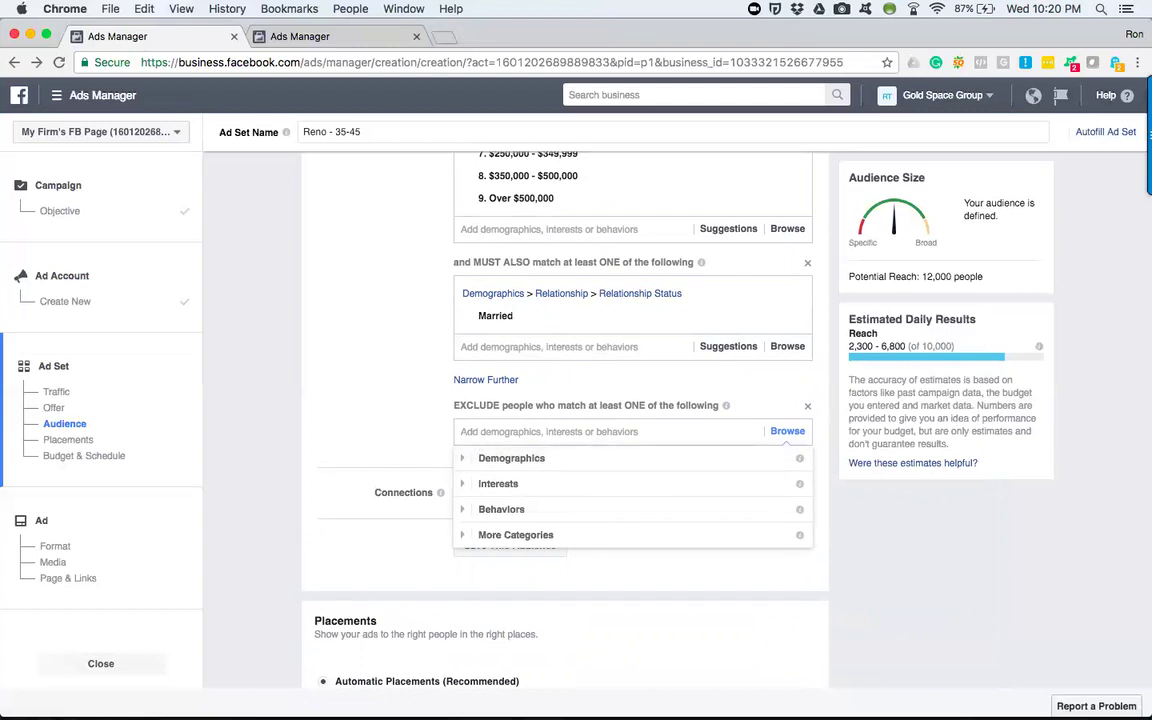
text(parent)
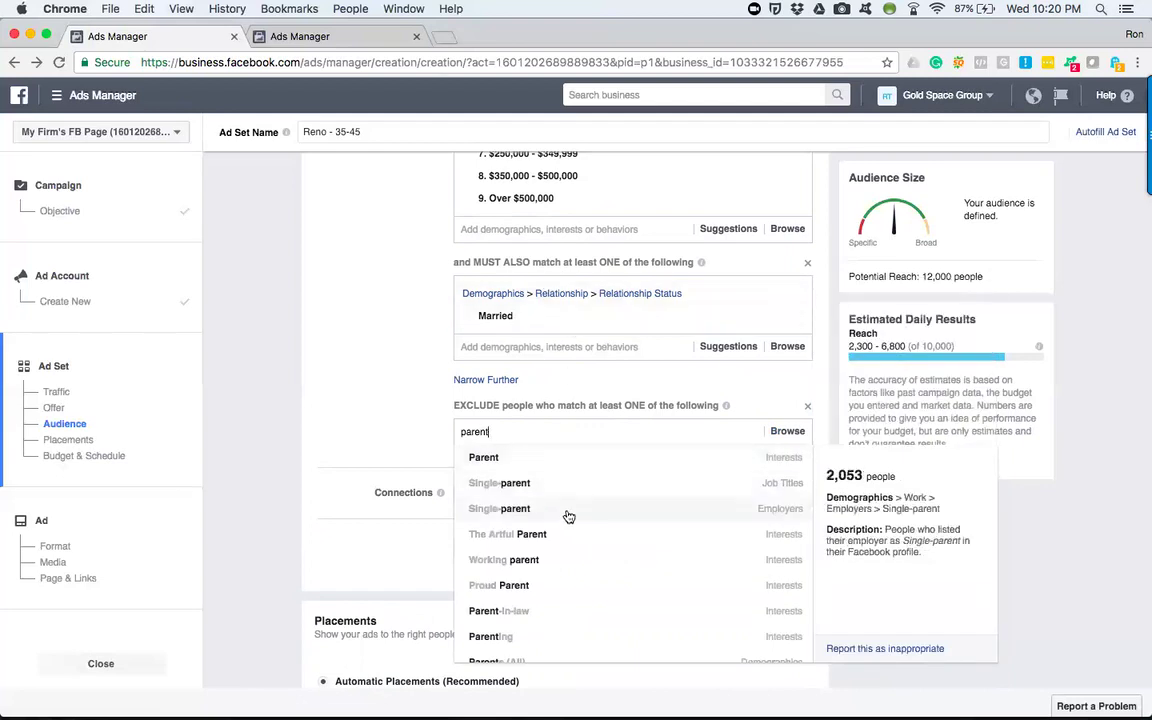
scroll(568, 518, down, 1)
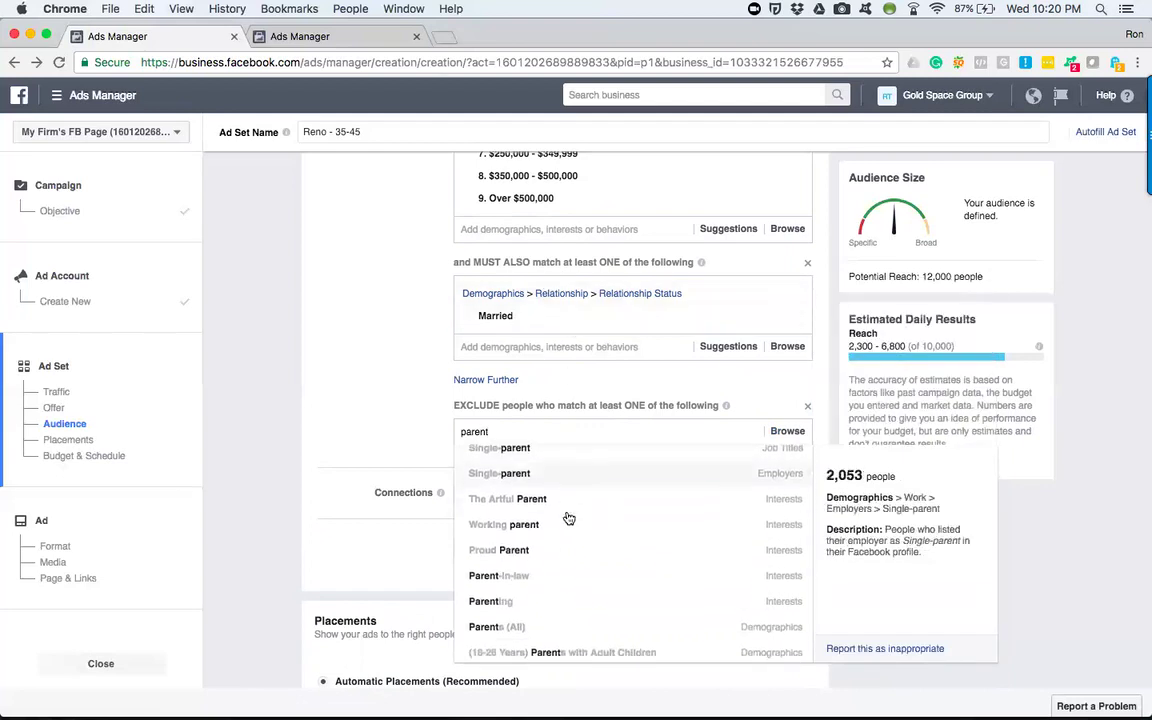
click(567, 633)
mouse_move(729, 409)
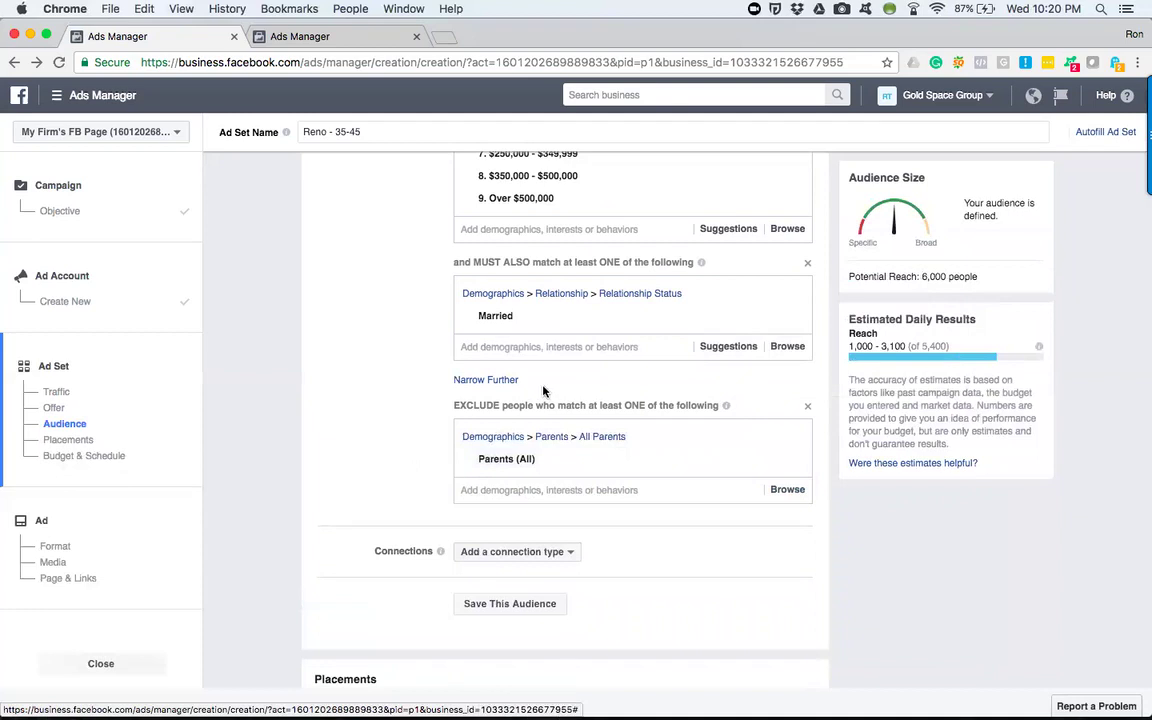
scroll(394, 325, up, 2)
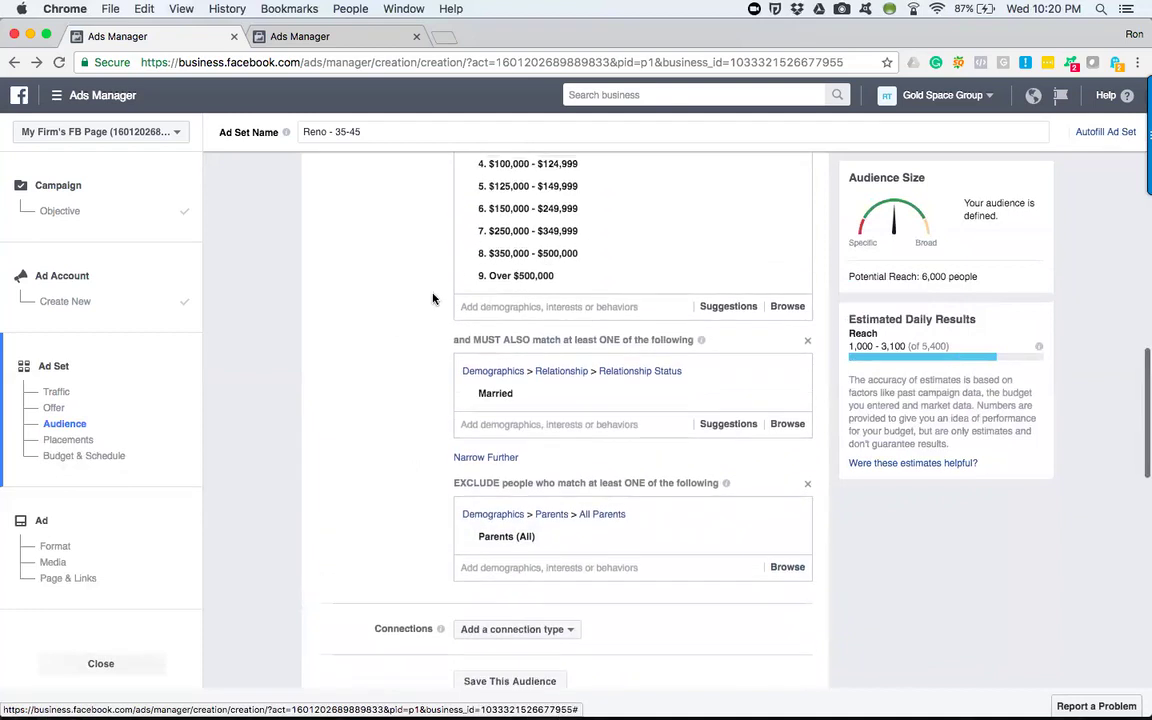
scroll(432, 298, up, 2)
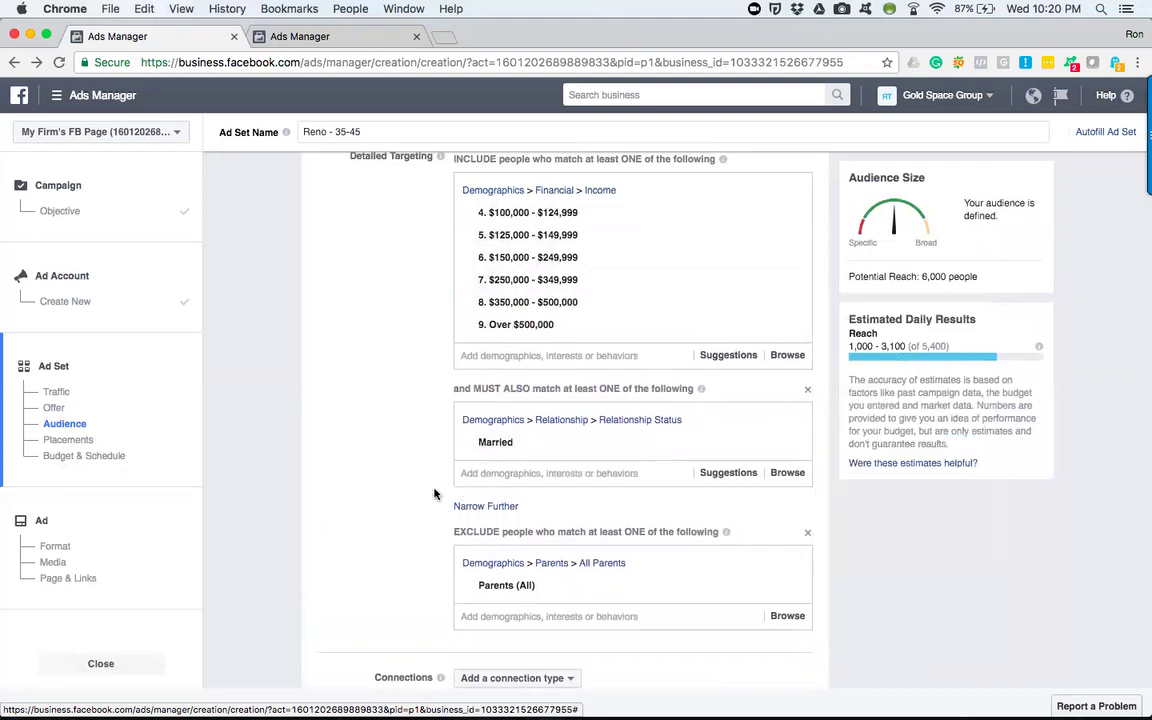
scroll(540, 488, down, 1)
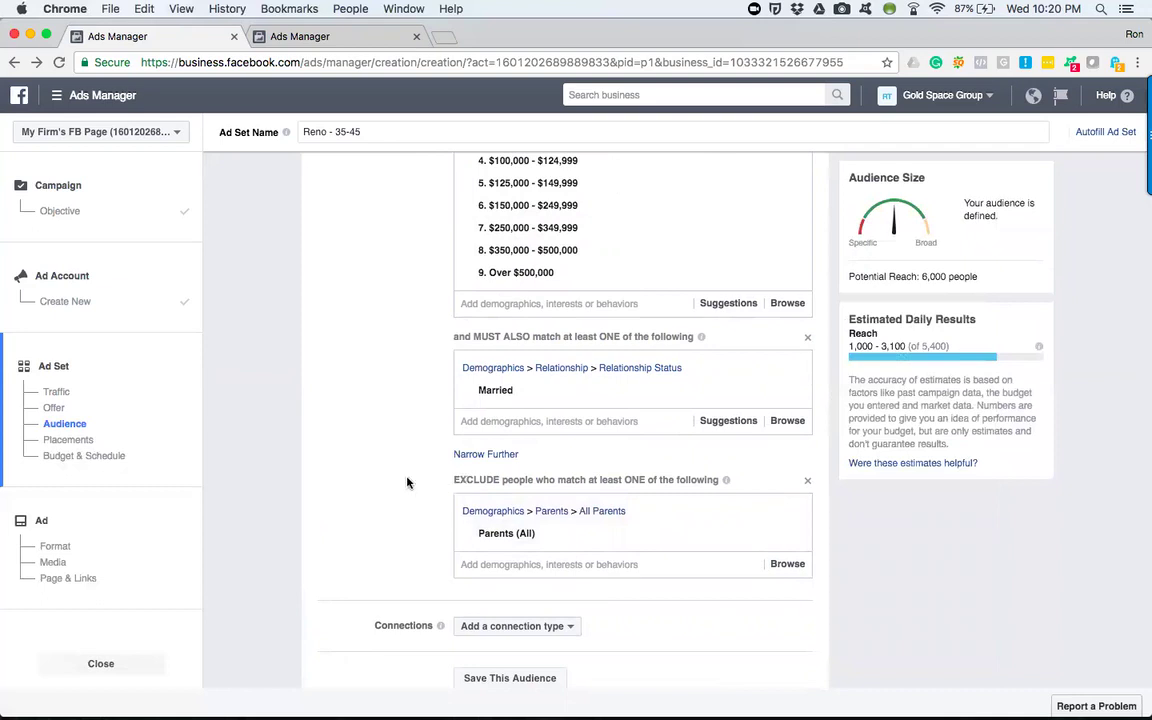
scroll(407, 364, up, 1)
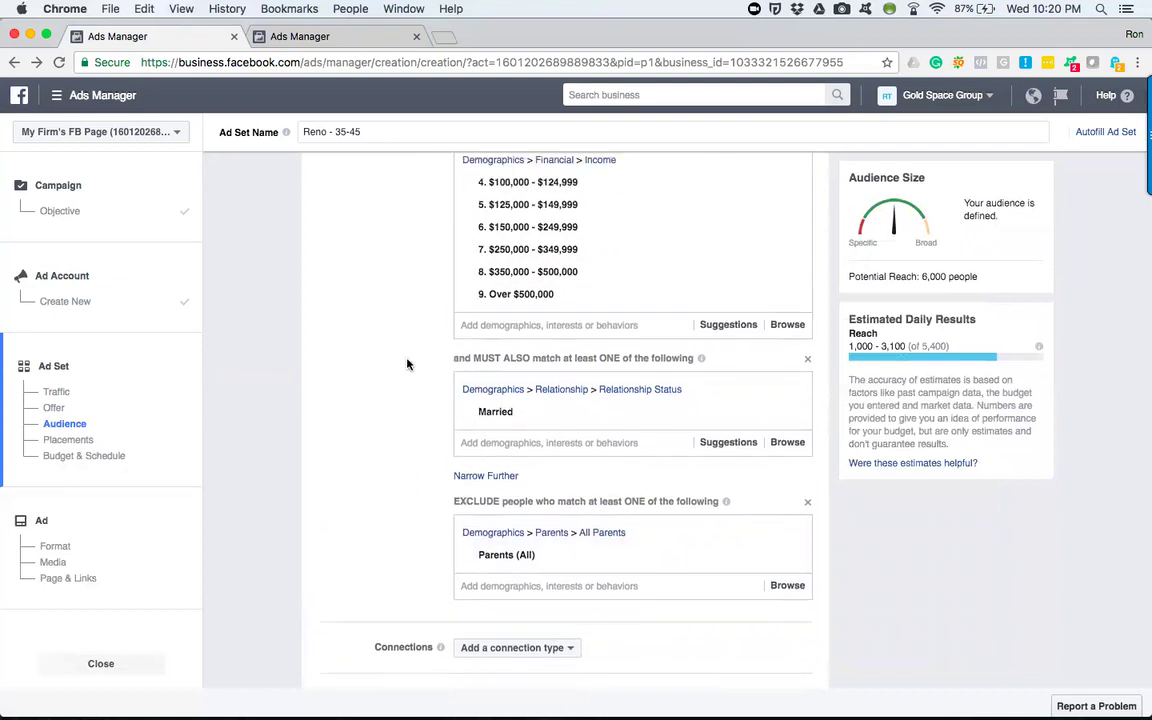
Remove the parents exclusion and income group, and target the Teacher job title instead
click(807, 504)
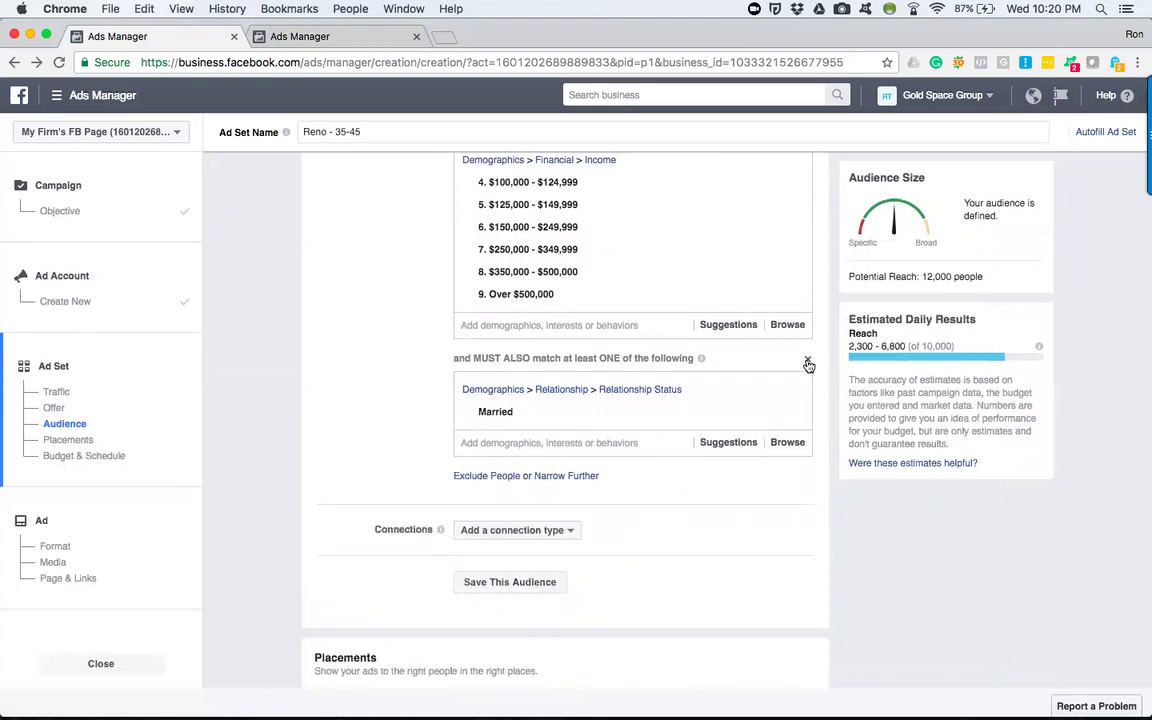
scroll(410, 358, up, 4)
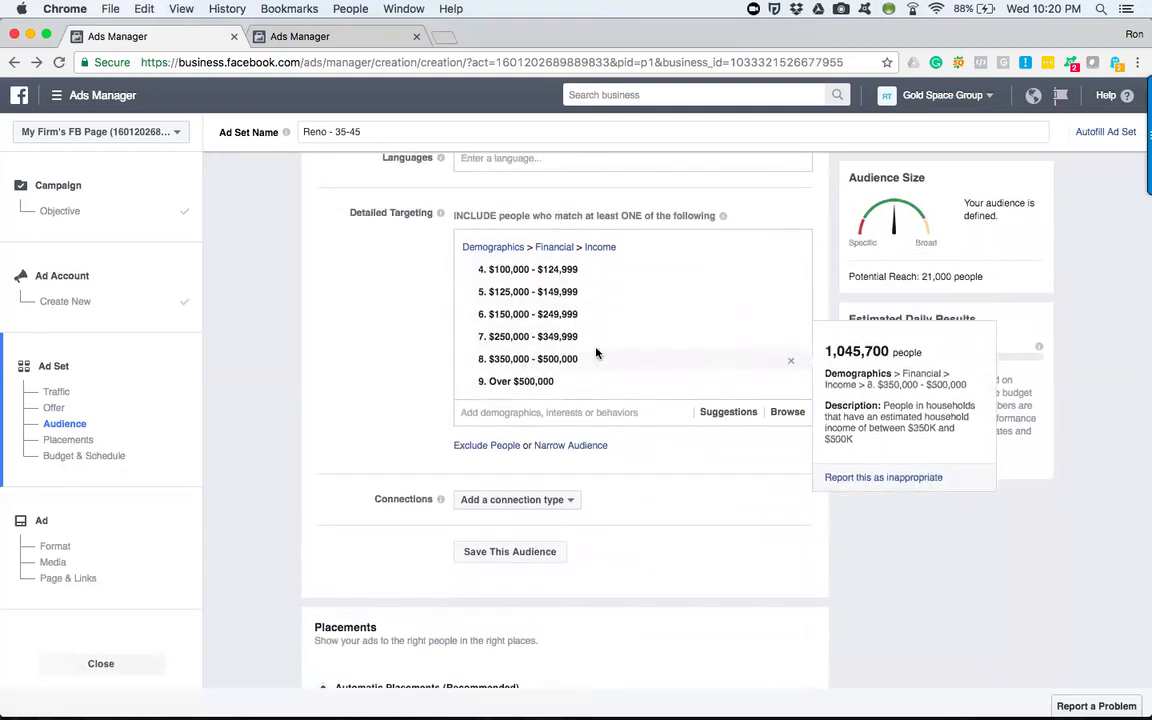
click(472, 411)
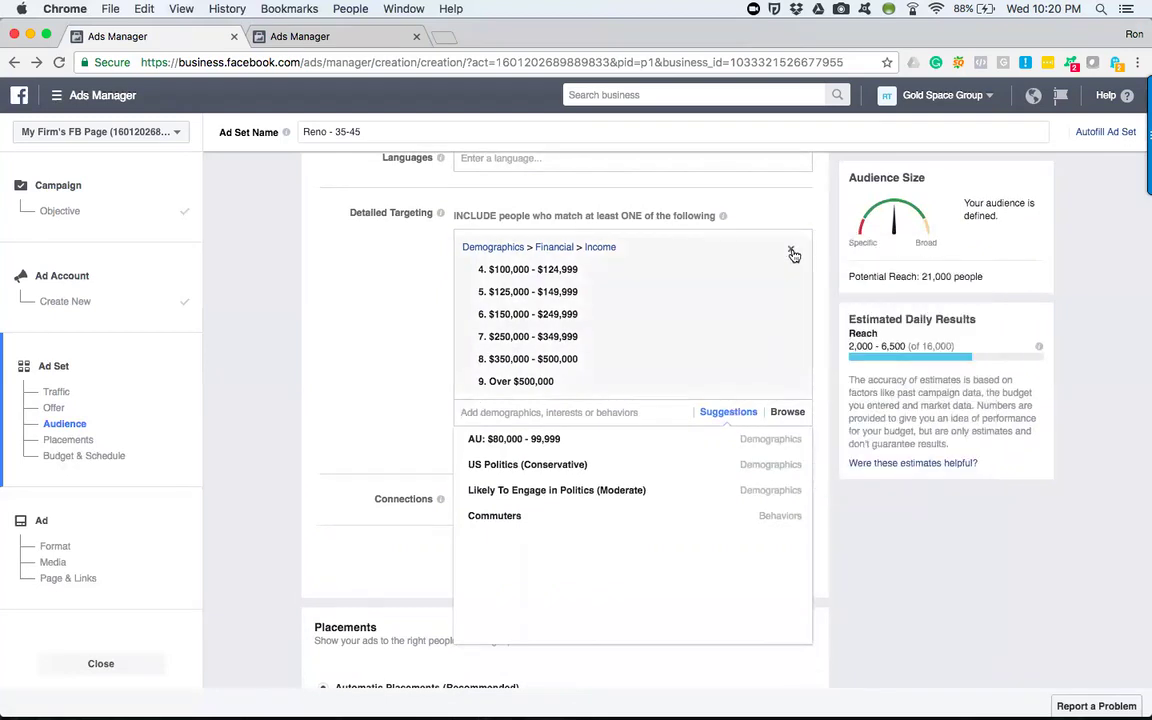
click(794, 248)
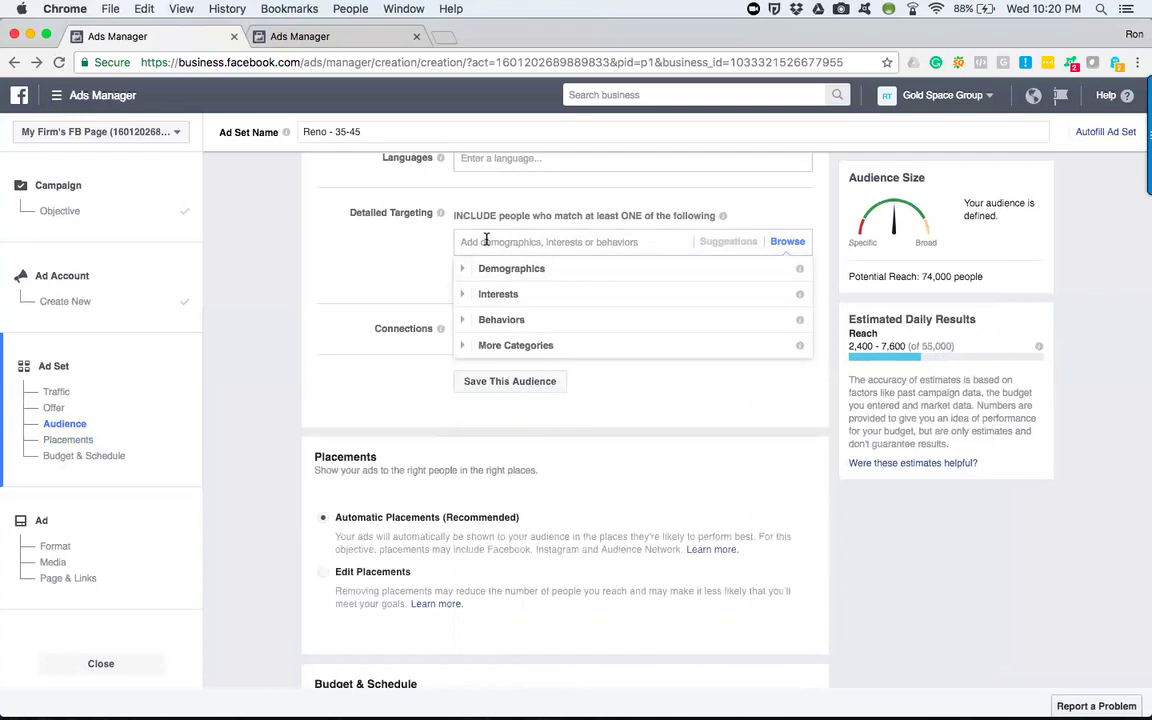
text(teac)
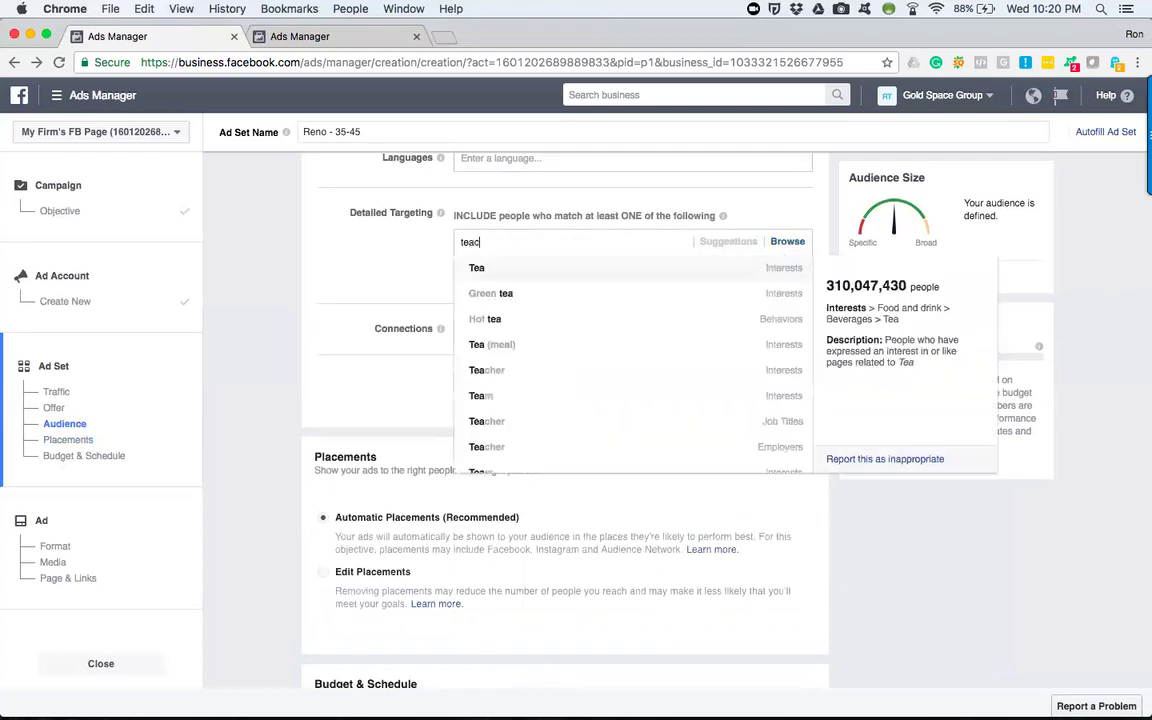
text(her)
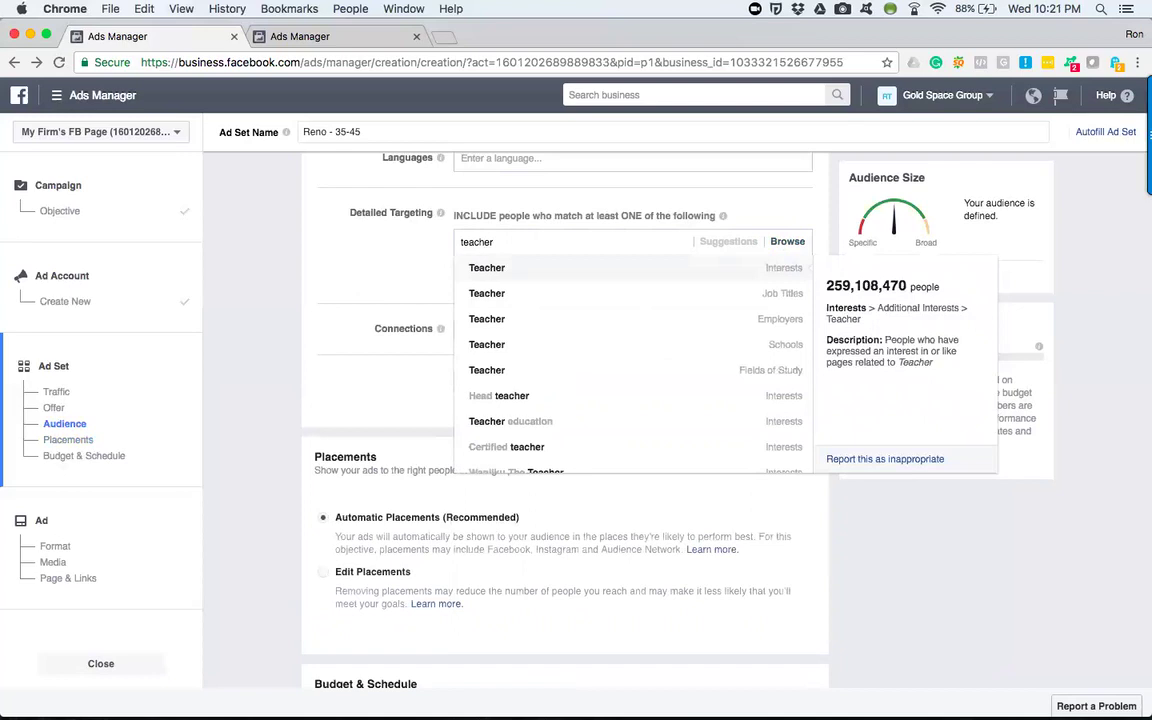
click(494, 295)
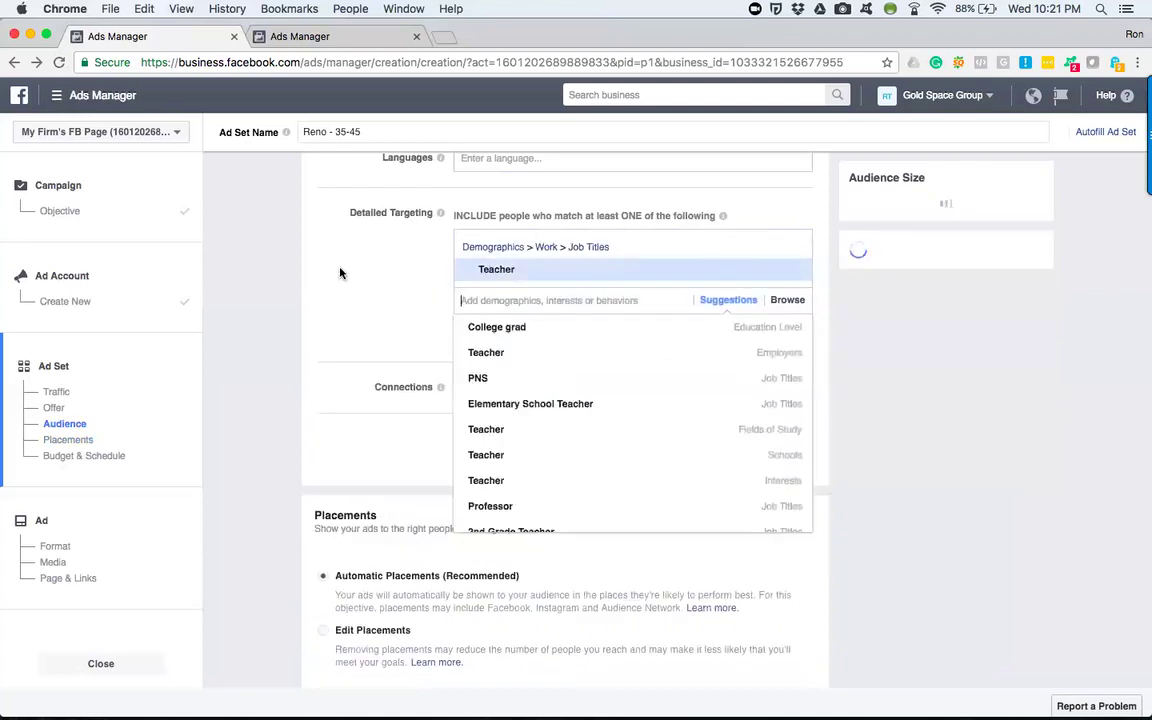
Change the age range from 35–45 to 30–55
scroll(391, 305, up, 5)
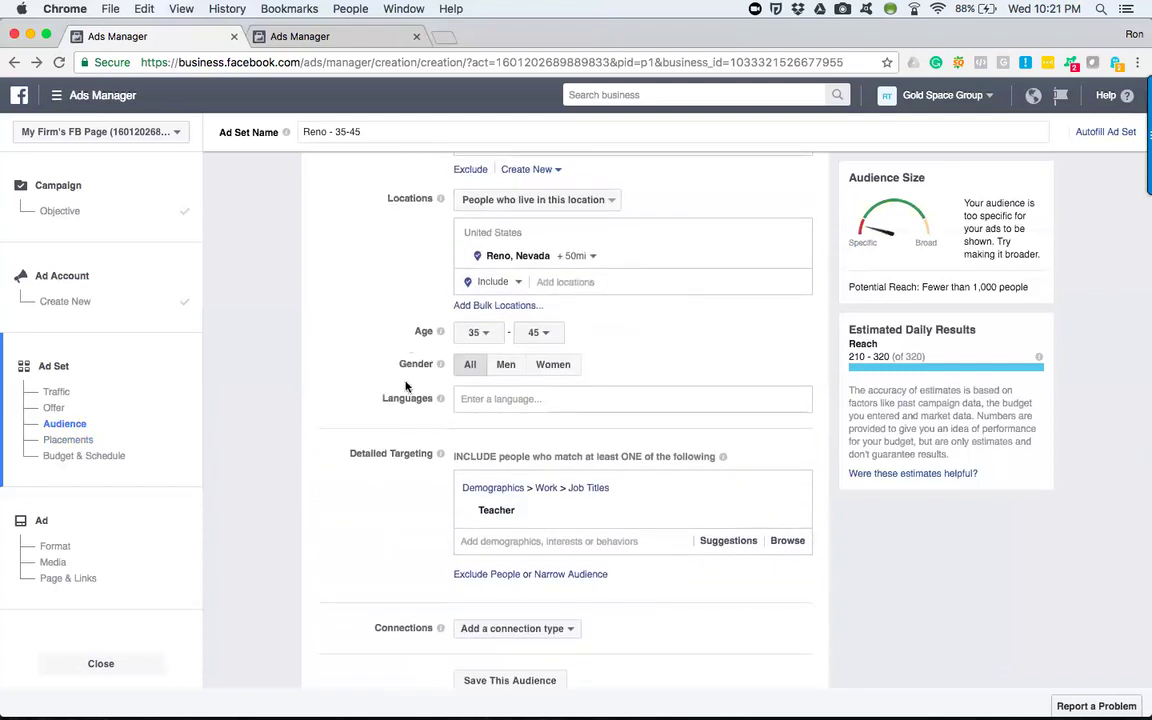
click(490, 337)
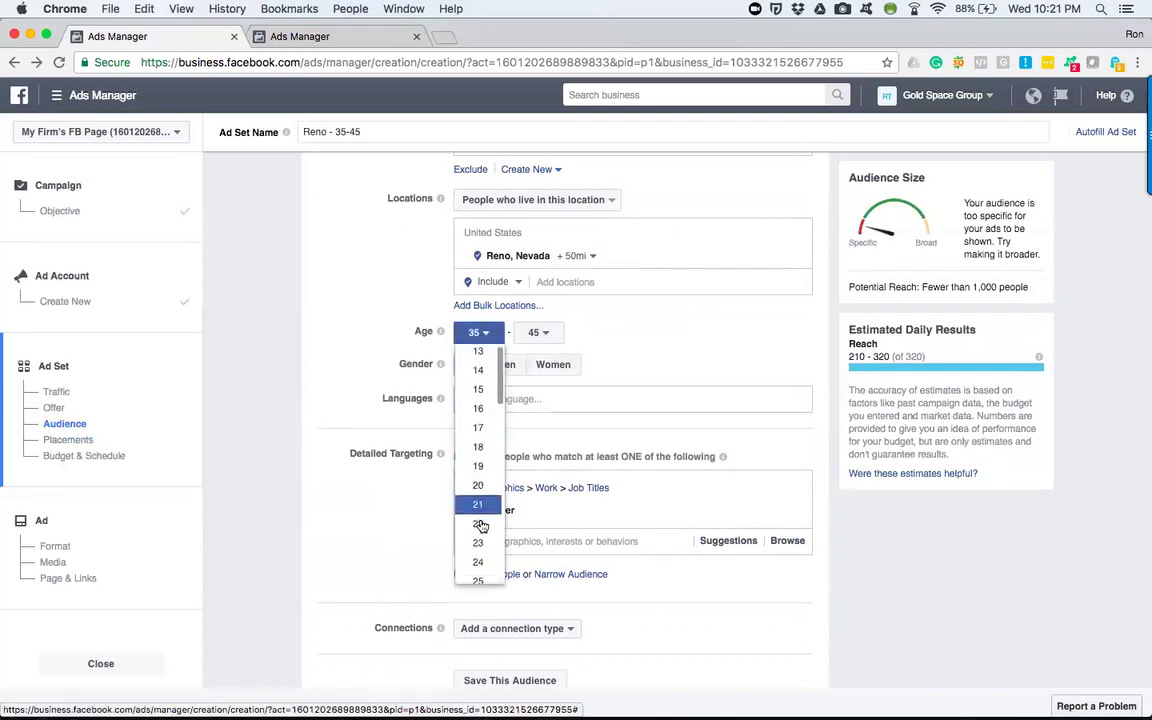
scroll(481, 525, down, 4)
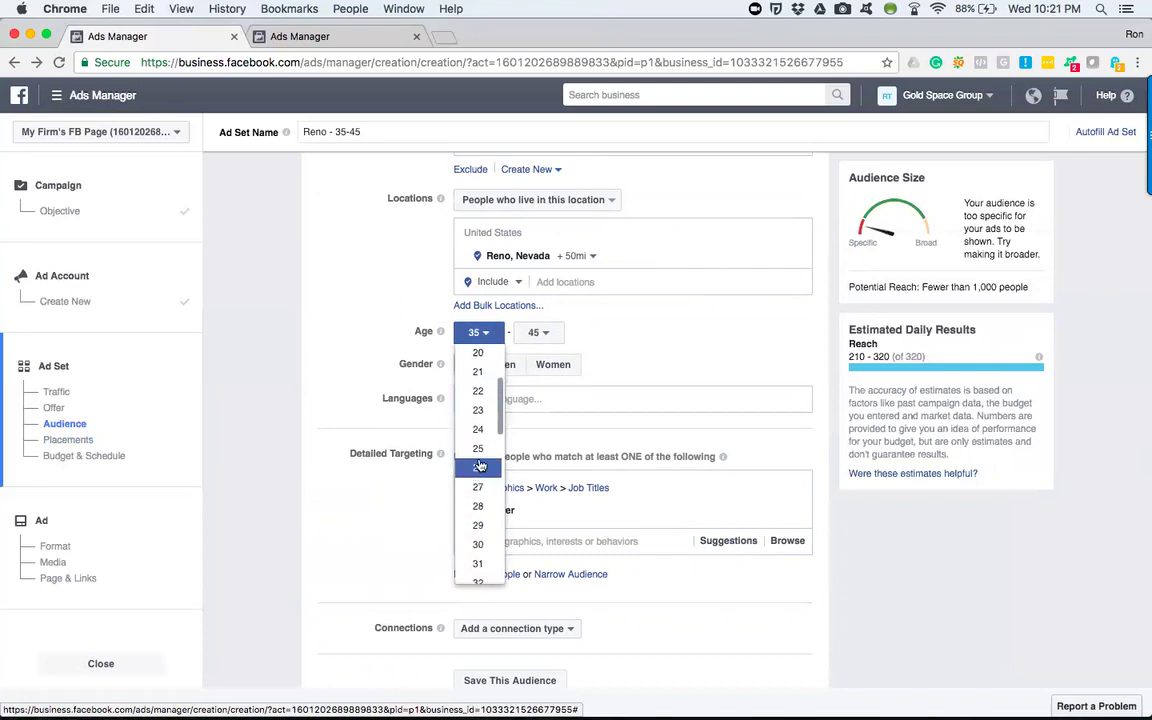
scroll(477, 488, down, 2)
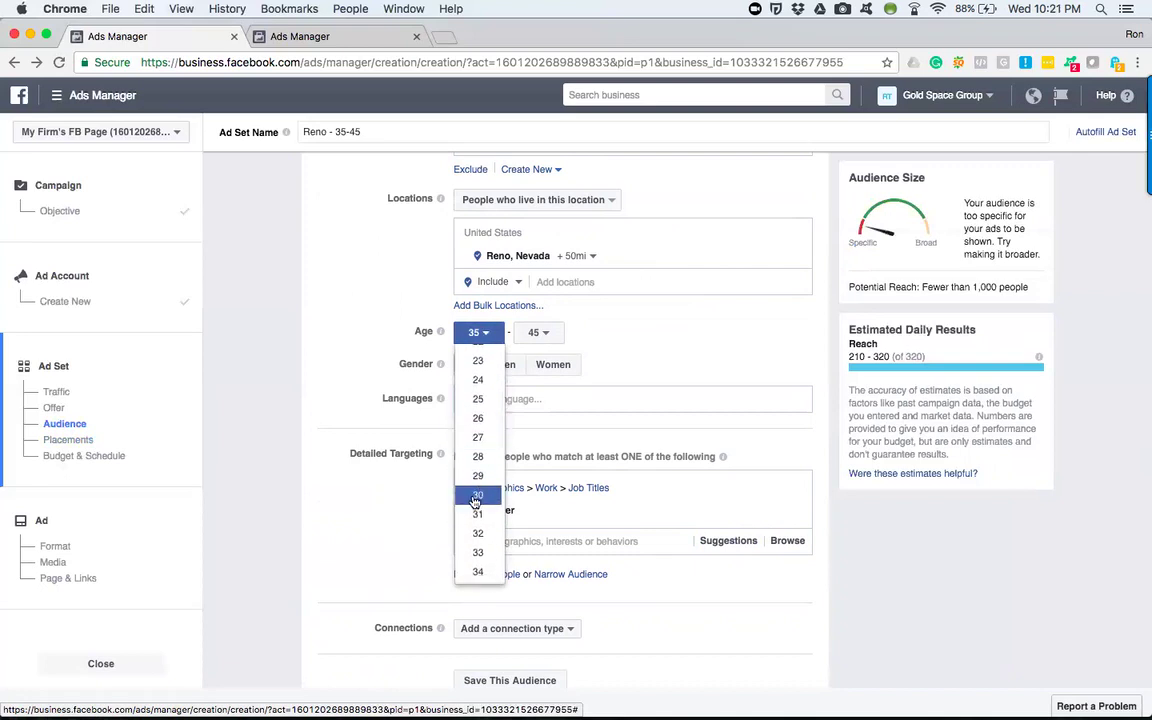
click(477, 496)
click(537, 332)
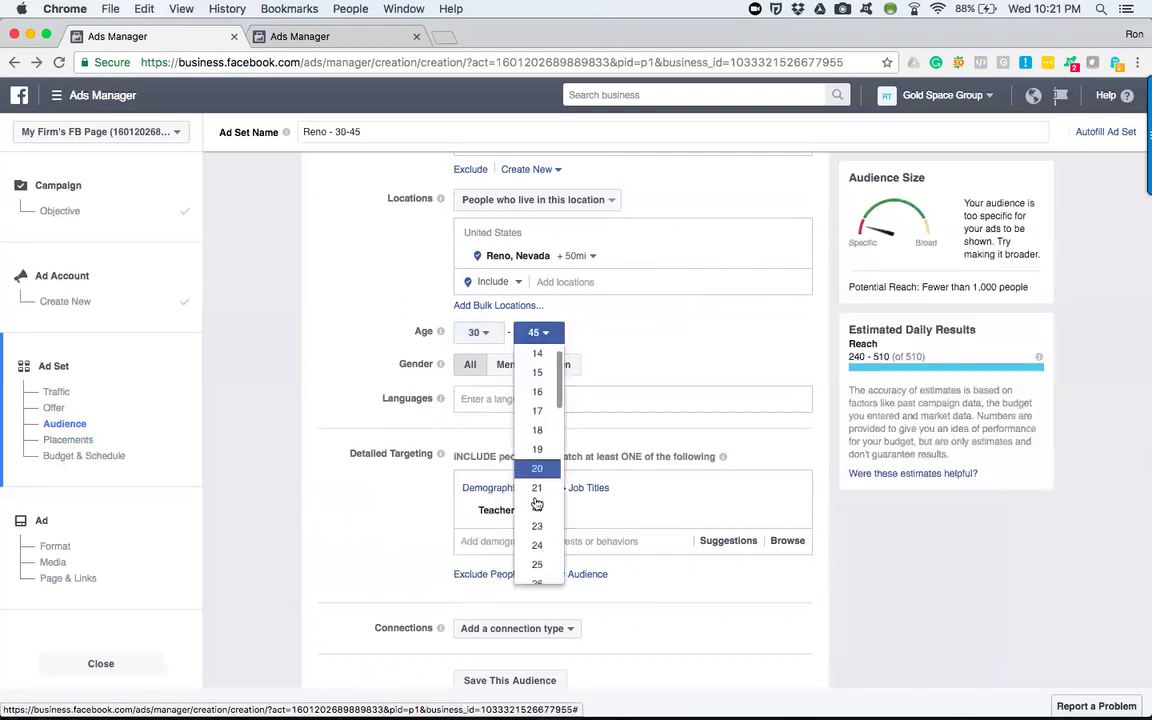
scroll(537, 502, down, 7)
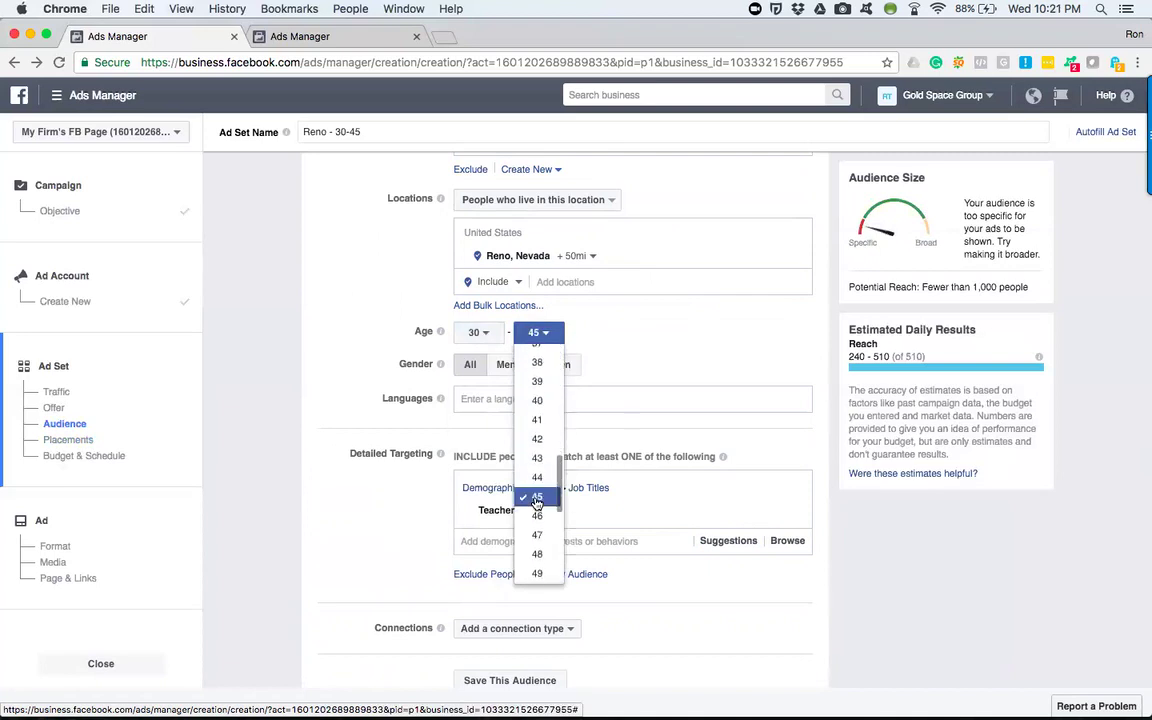
scroll(537, 502, down, 3)
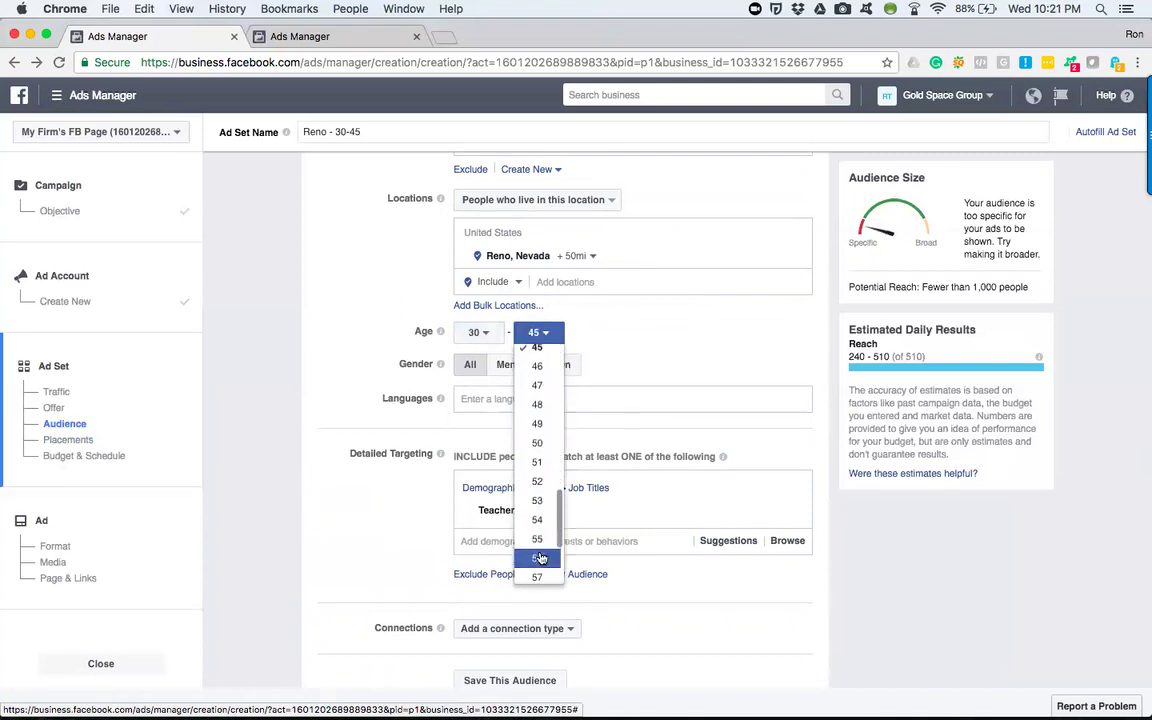
click(537, 539)
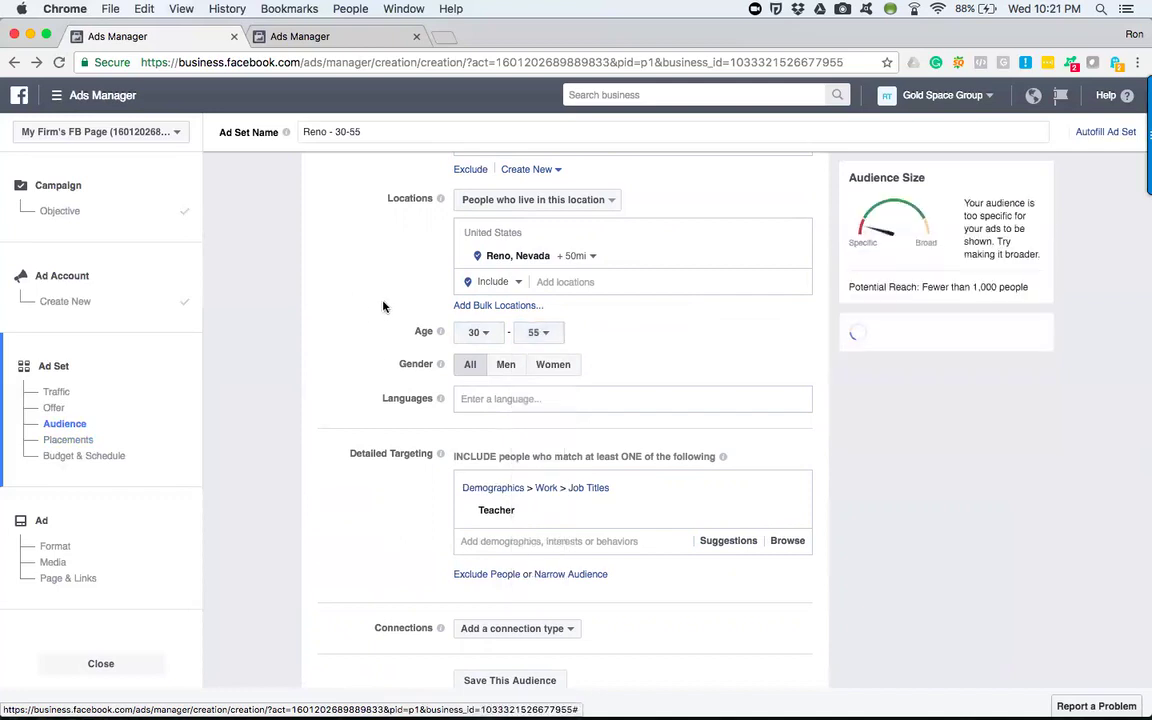
scroll(383, 306, up, 2)
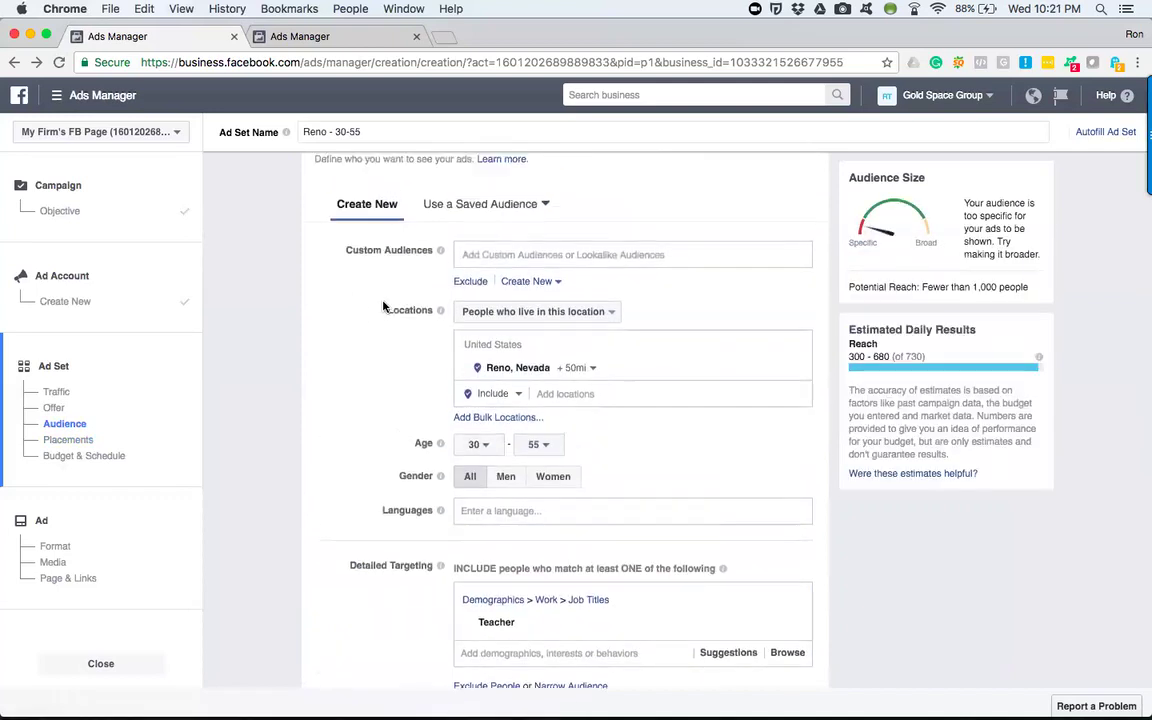
scroll(383, 306, up, 1)
scroll(383, 306, down, 5)
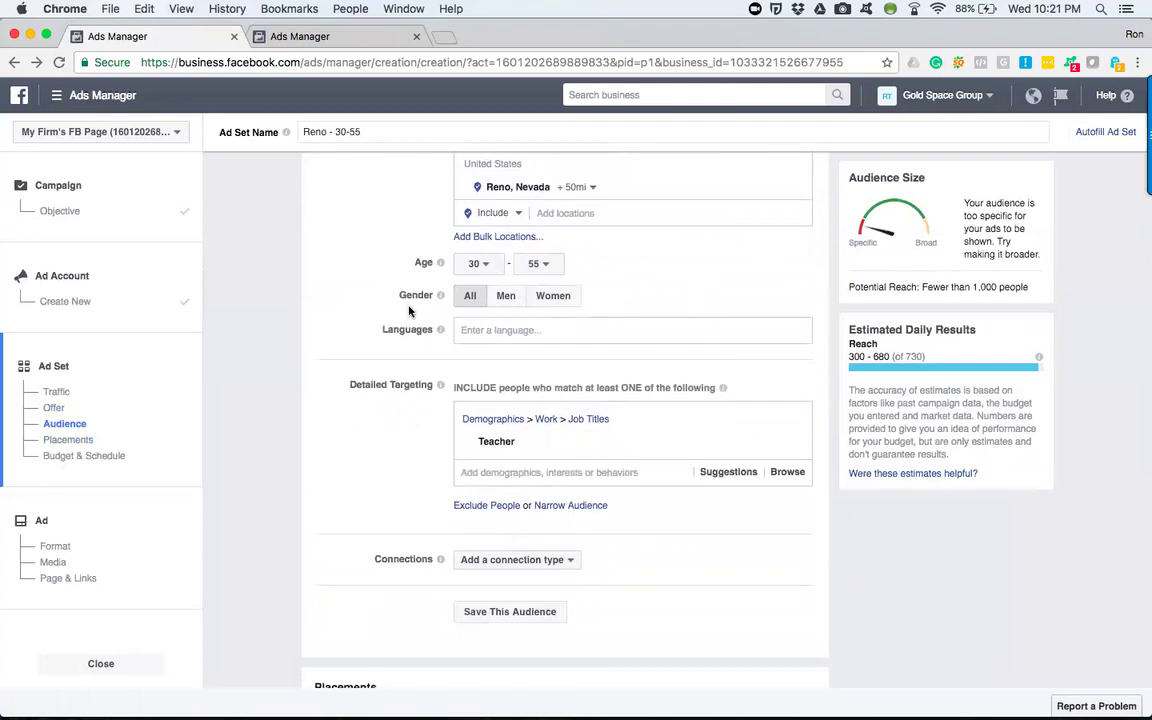
scroll(401, 295, up, 1)
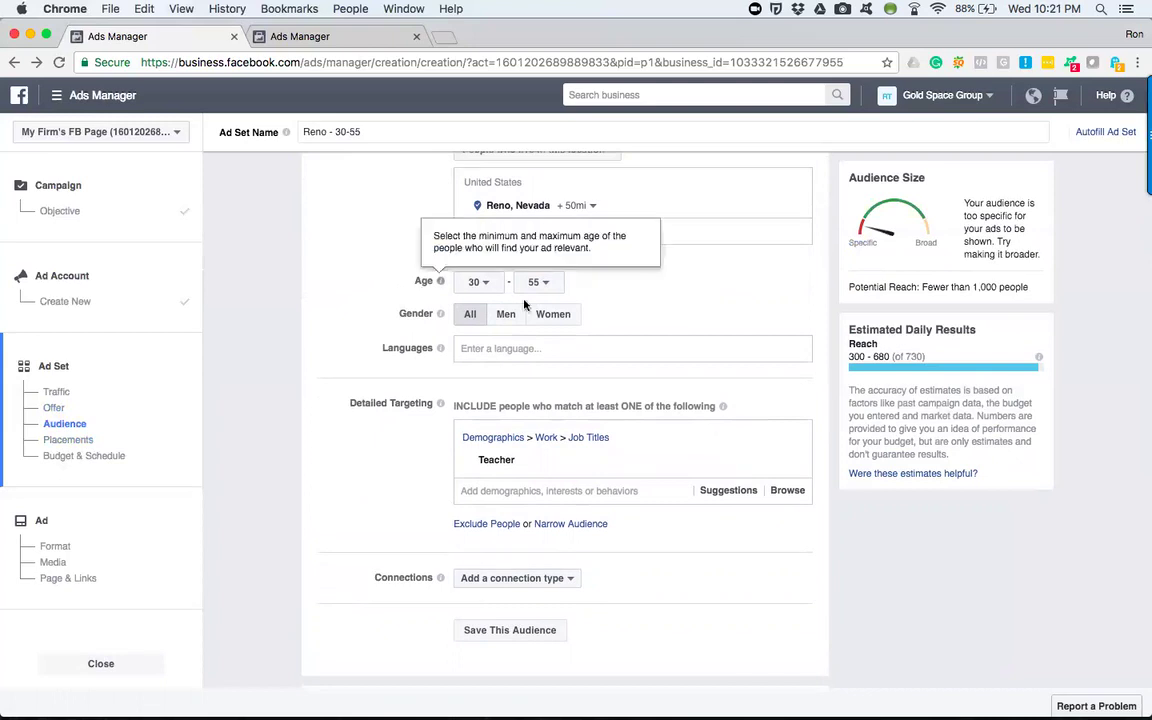
scroll(393, 293, up, 3)
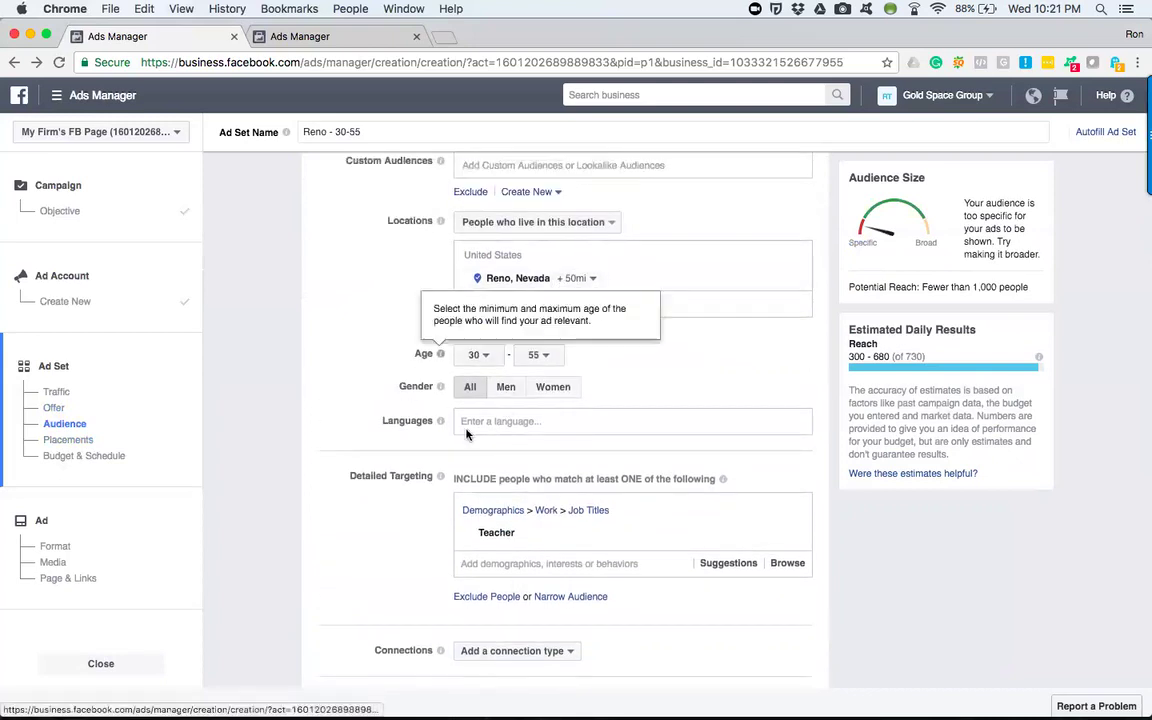
Replace Teacher with the Golf interest (Sports and outdoors > Sports), raising reach to 24,000
click(794, 516)
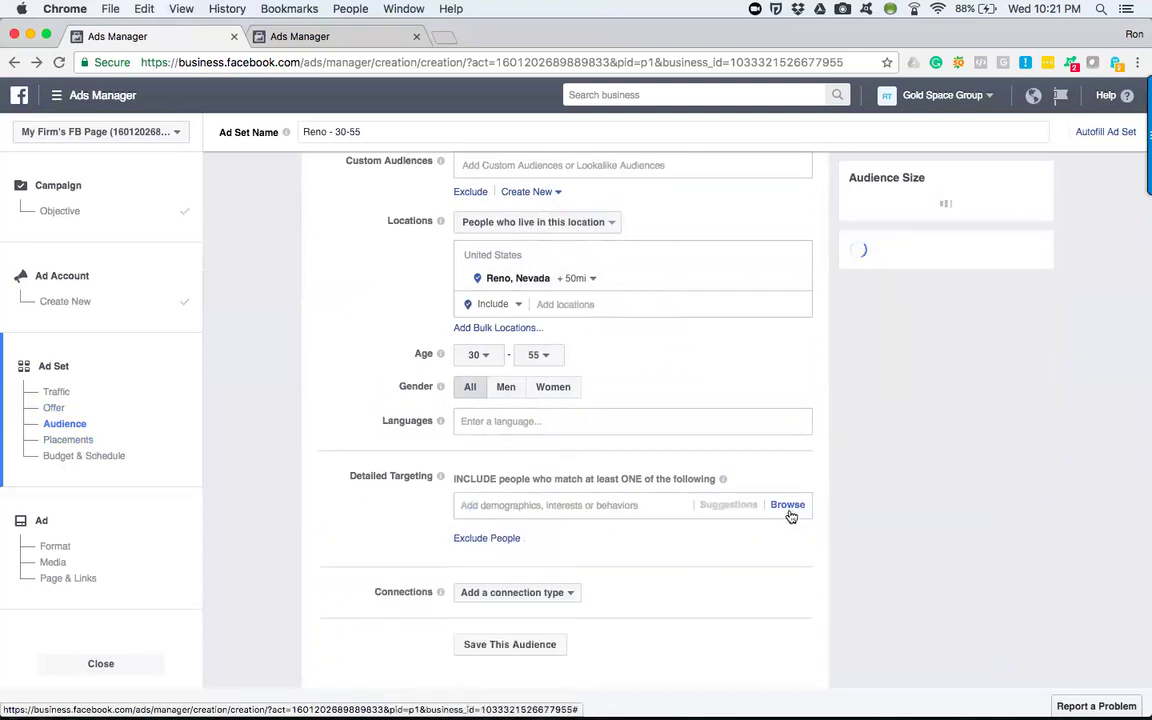
click(788, 505)
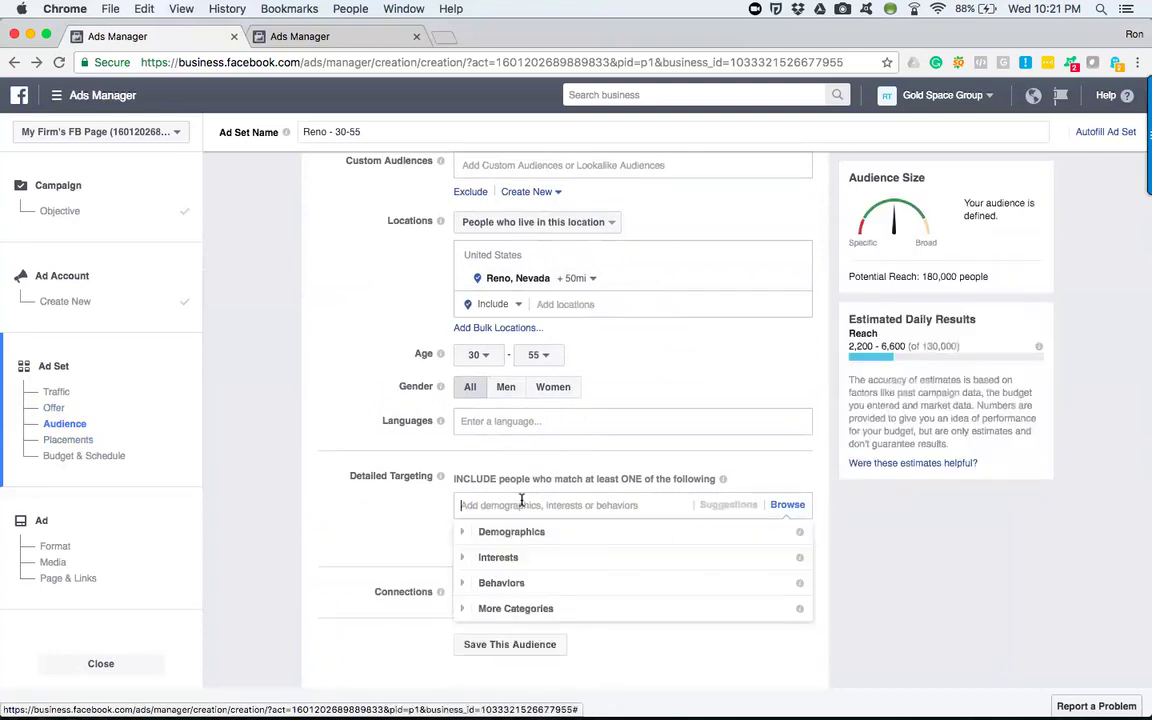
text(golf)
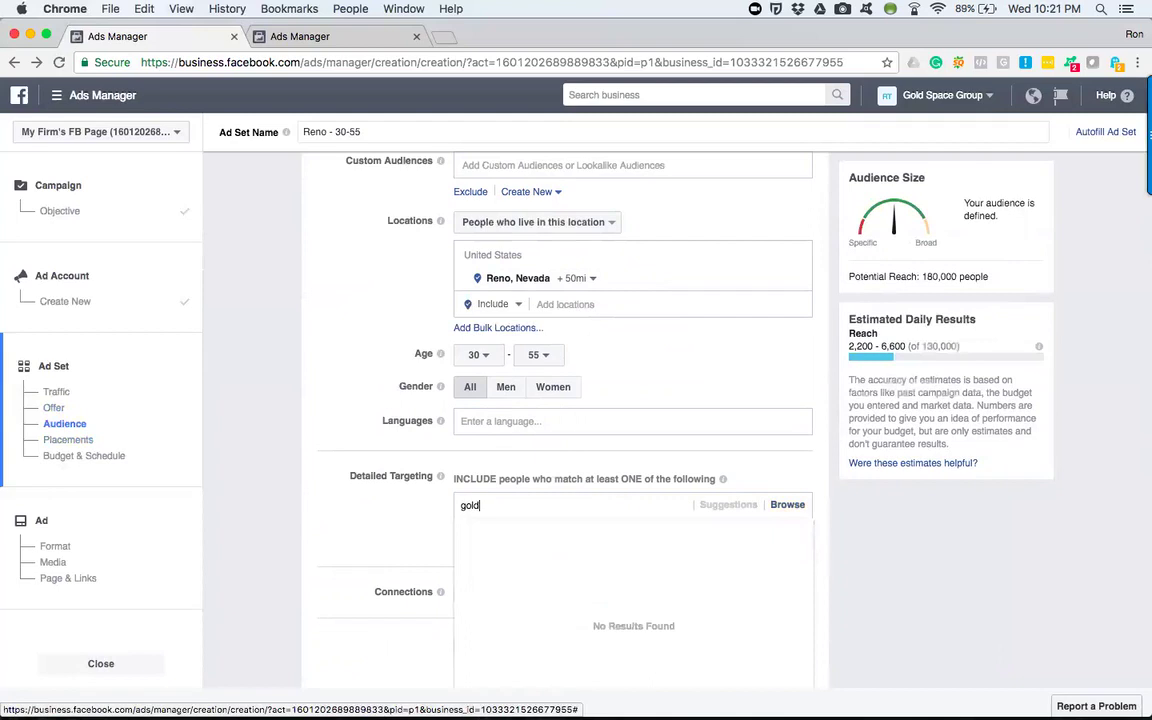
key(Down)
key(Return)
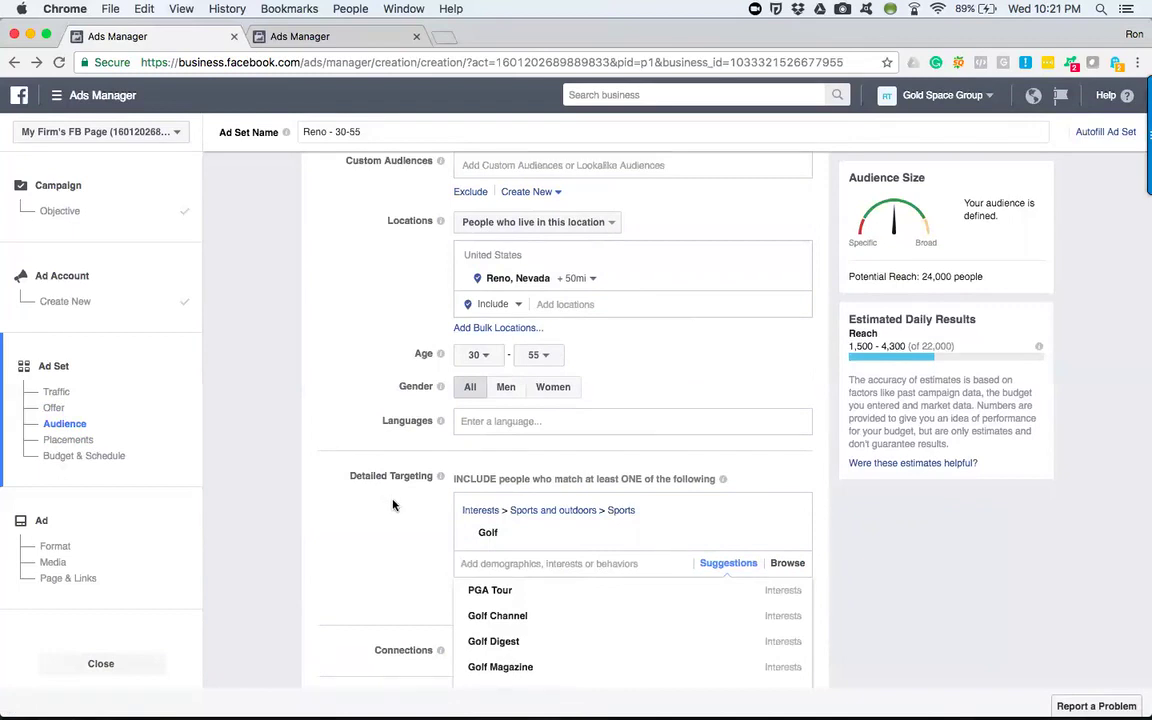
scroll(393, 505, down, 1)
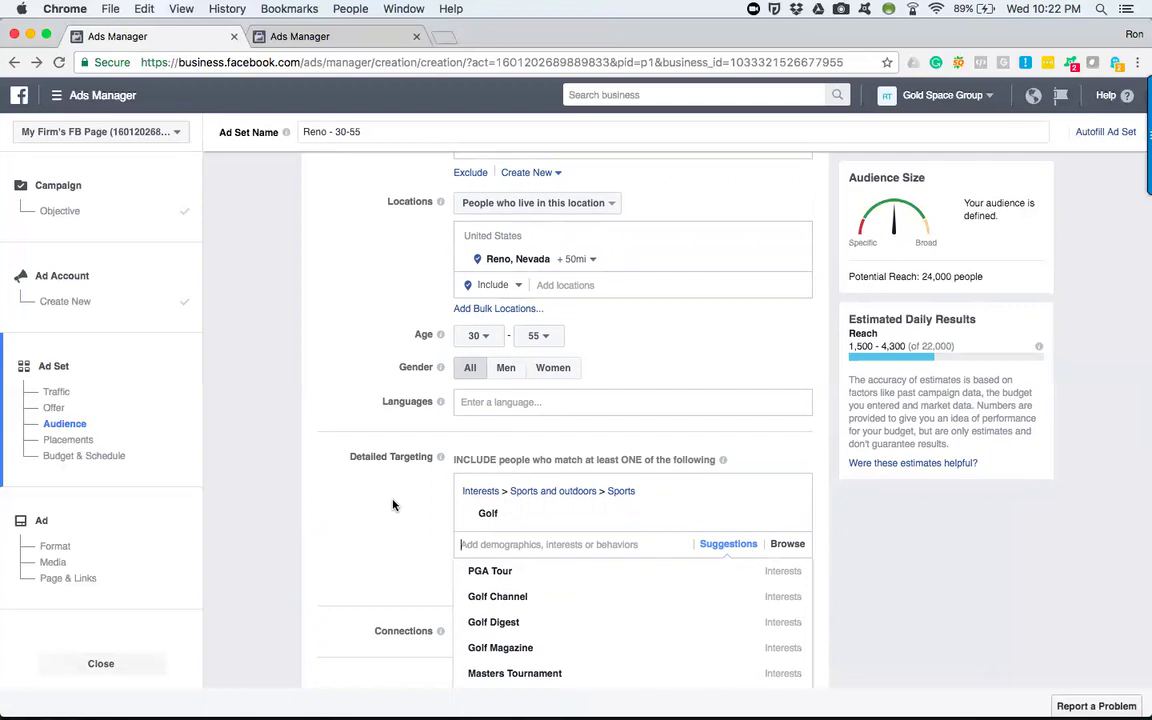
click(360, 556)
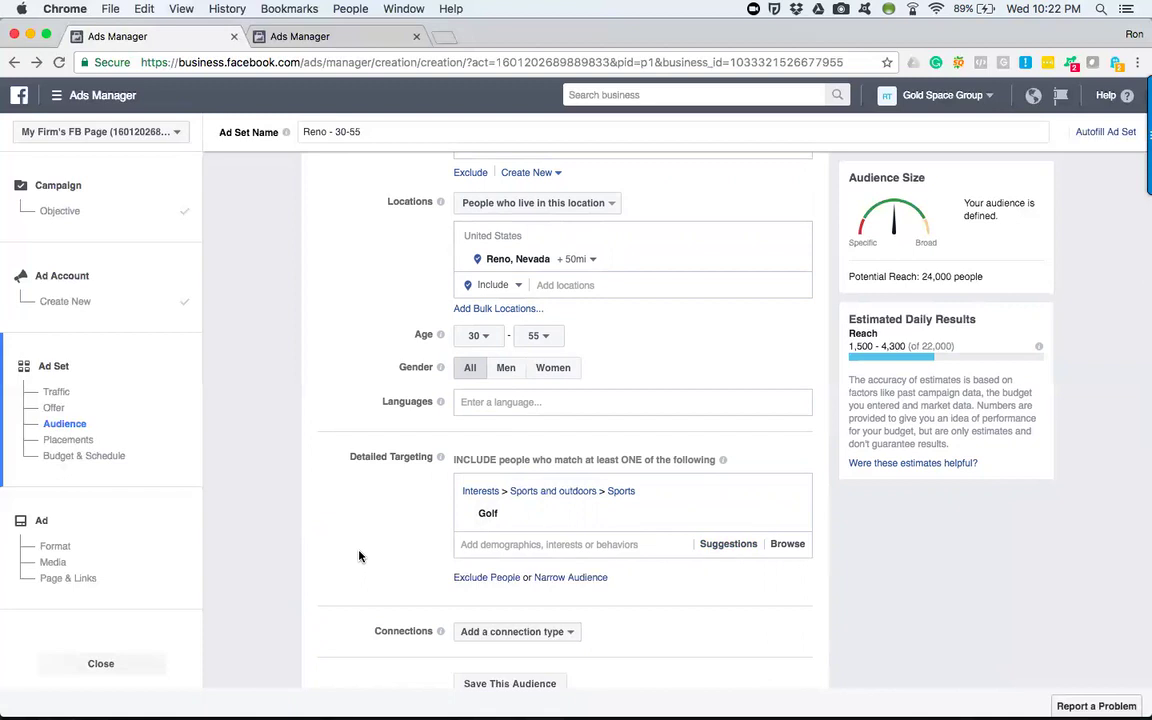
scroll(385, 529, down, 1)
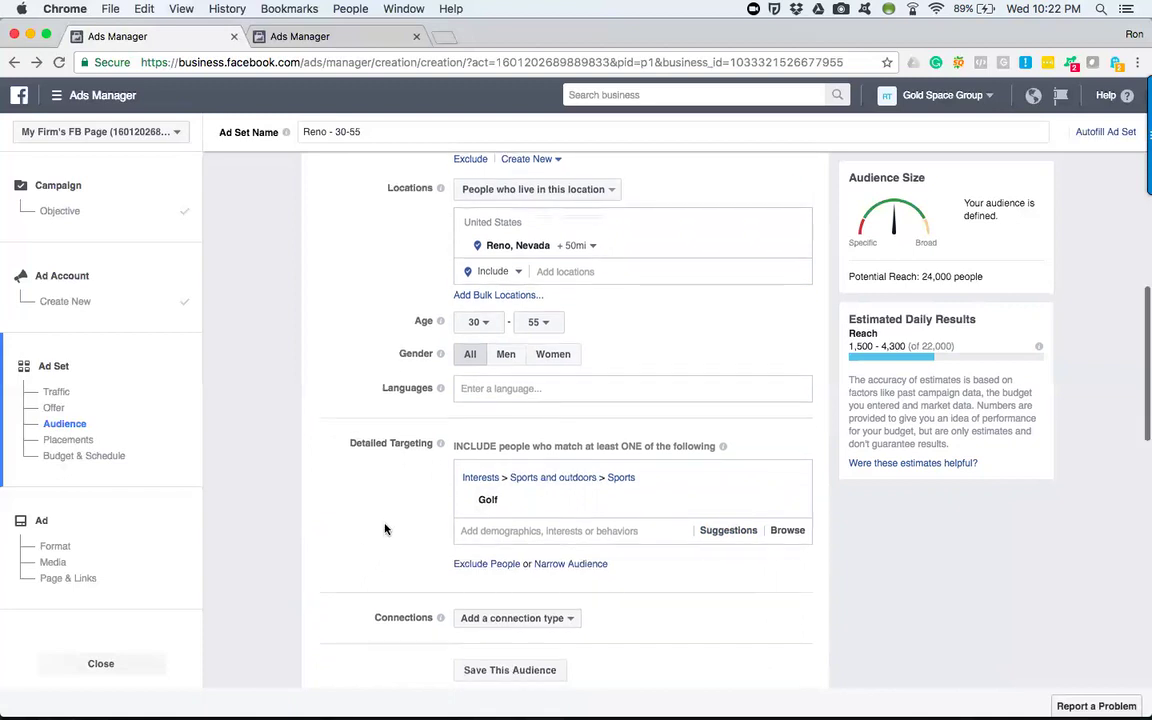
scroll(385, 529, down, 1)
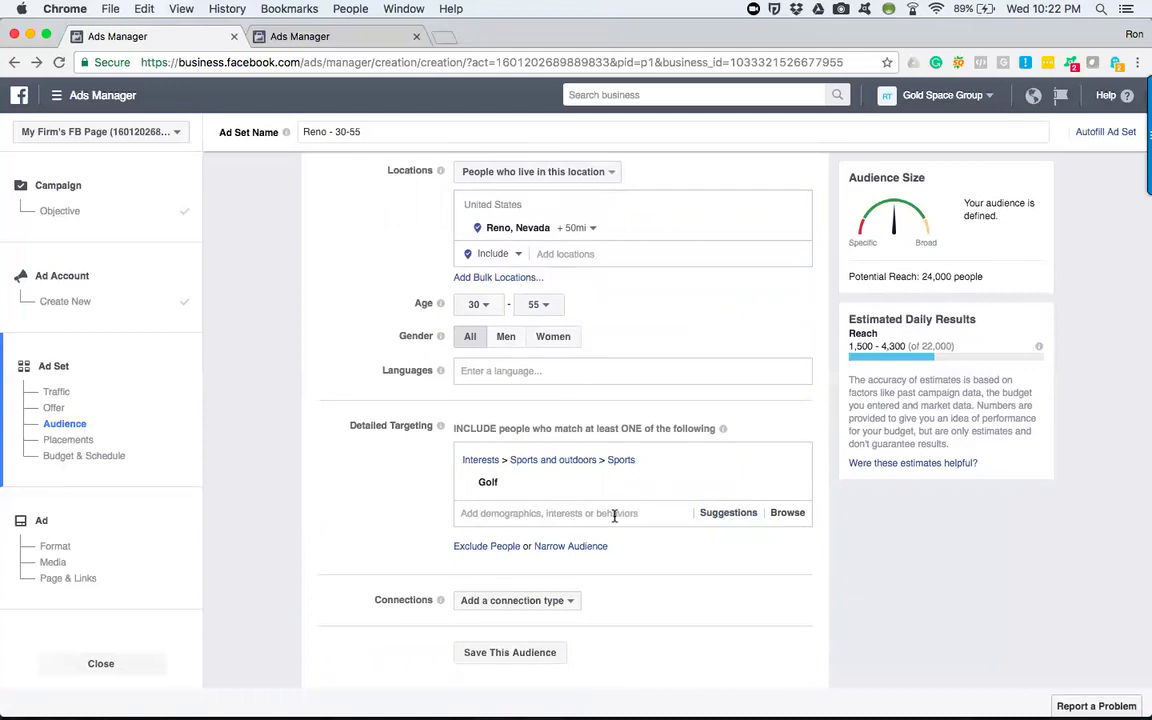
mouse_move(713, 497)
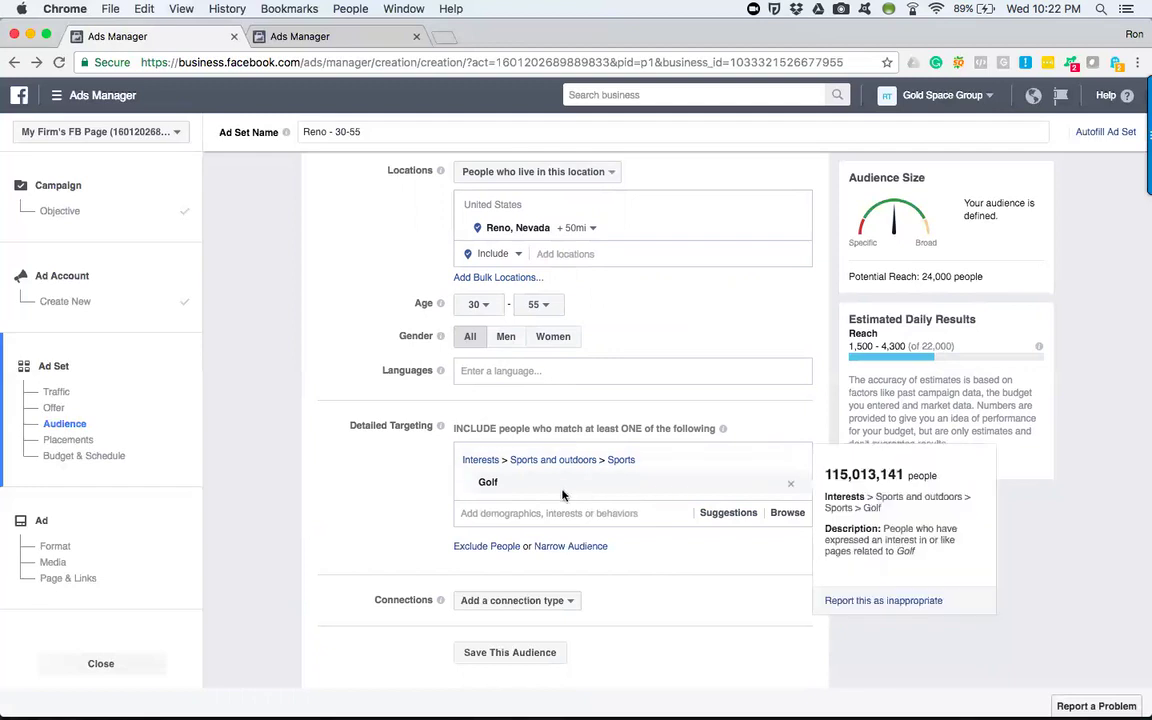
Remove the Golf interest and expand Demographics > Education in the category list
click(793, 464)
click(466, 455)
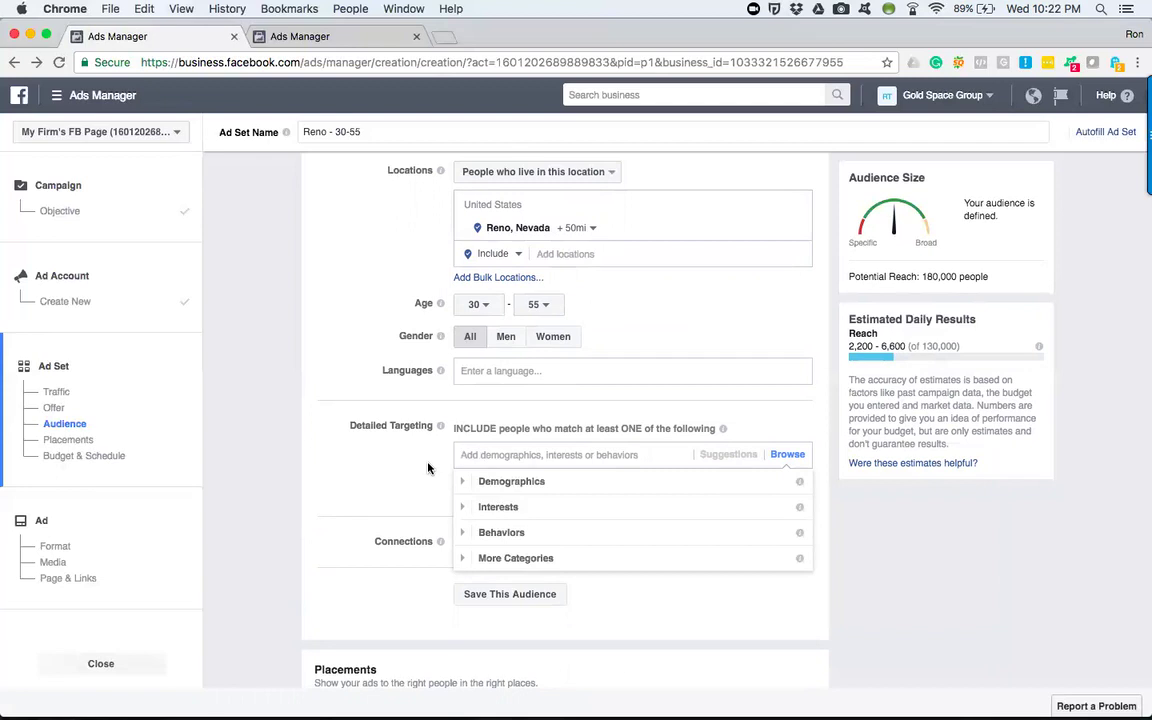
click(462, 481)
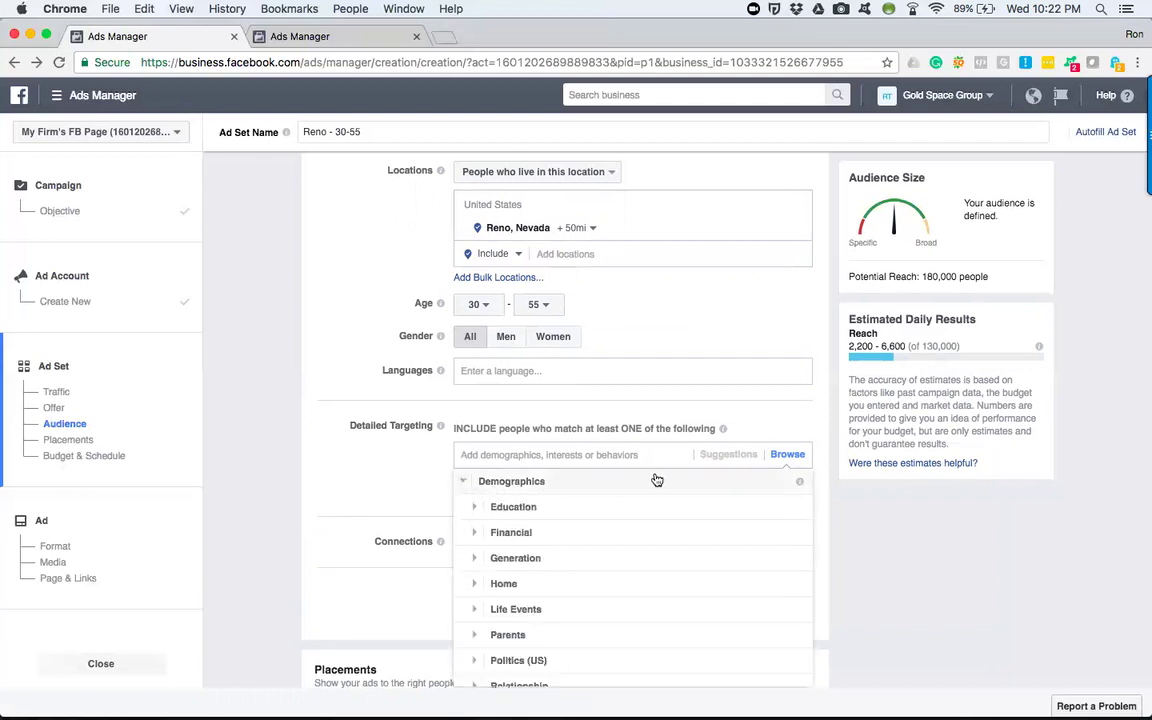
click(474, 506)
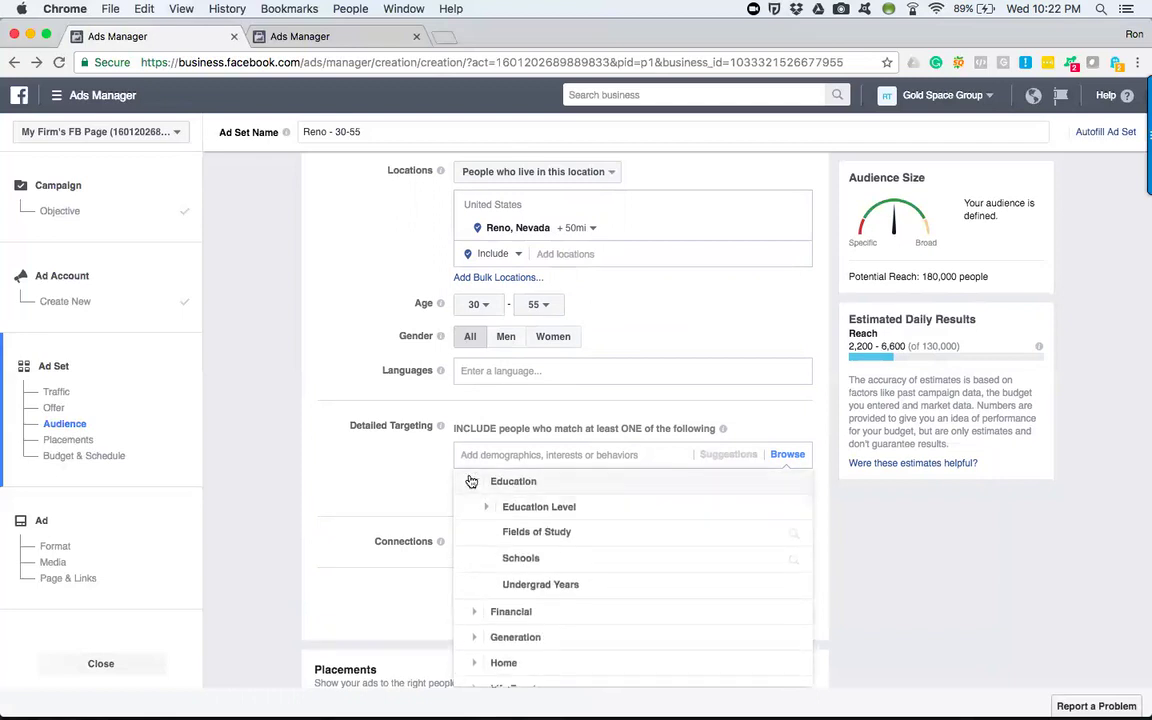